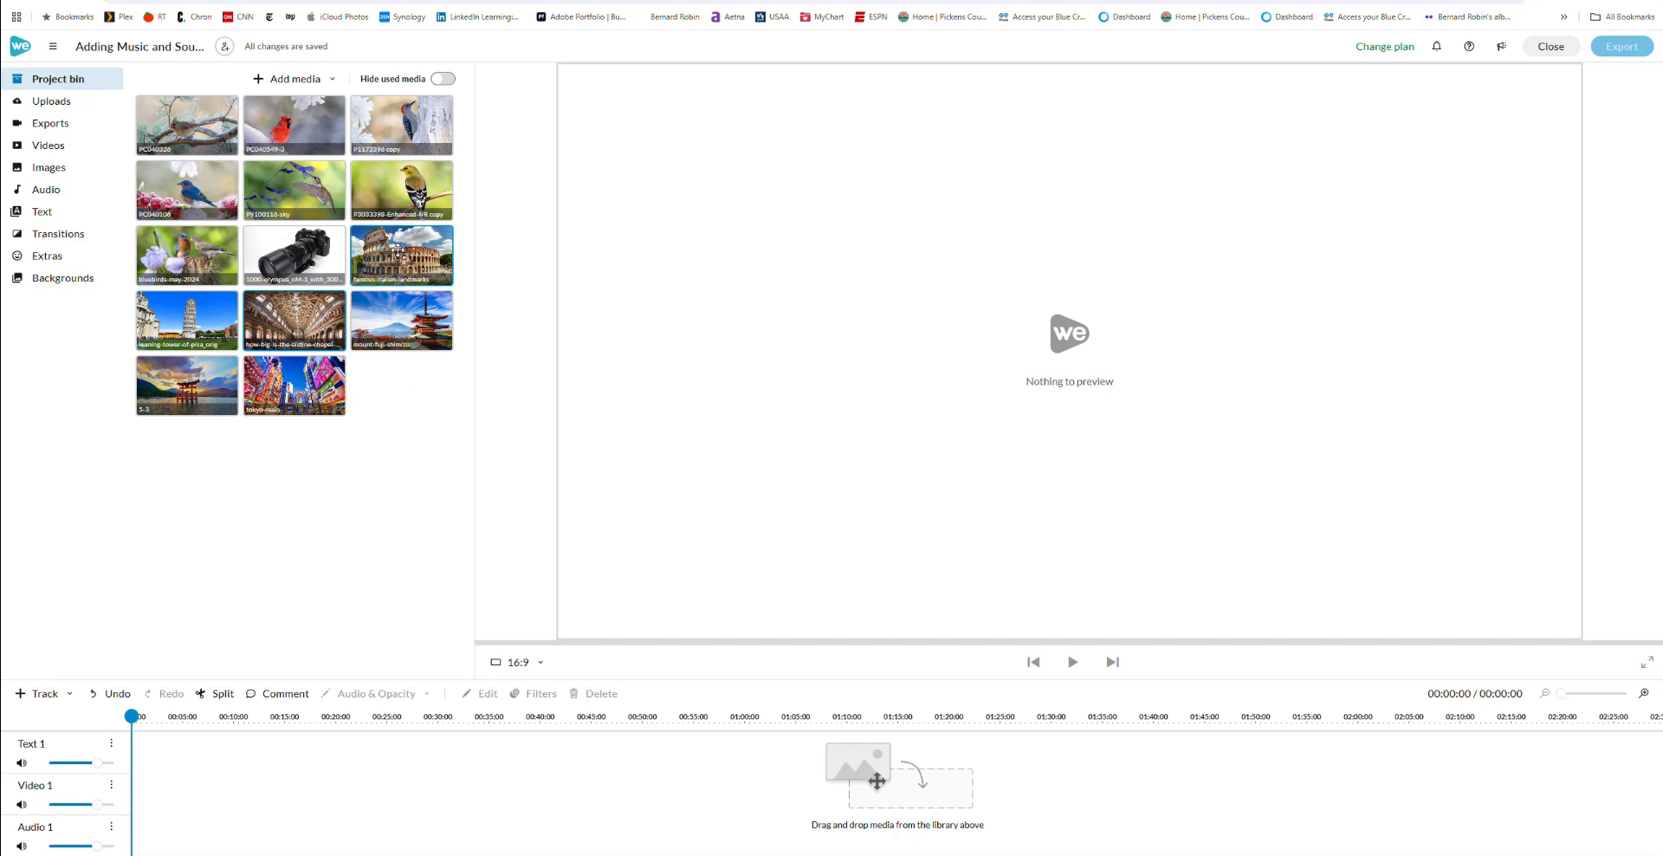
Place the Colosseum, Leaning Tower of Pisa and Sistine Chapel images one after another on the Video 1 track, starting at 0:00.
drag(397, 250, 141, 795)
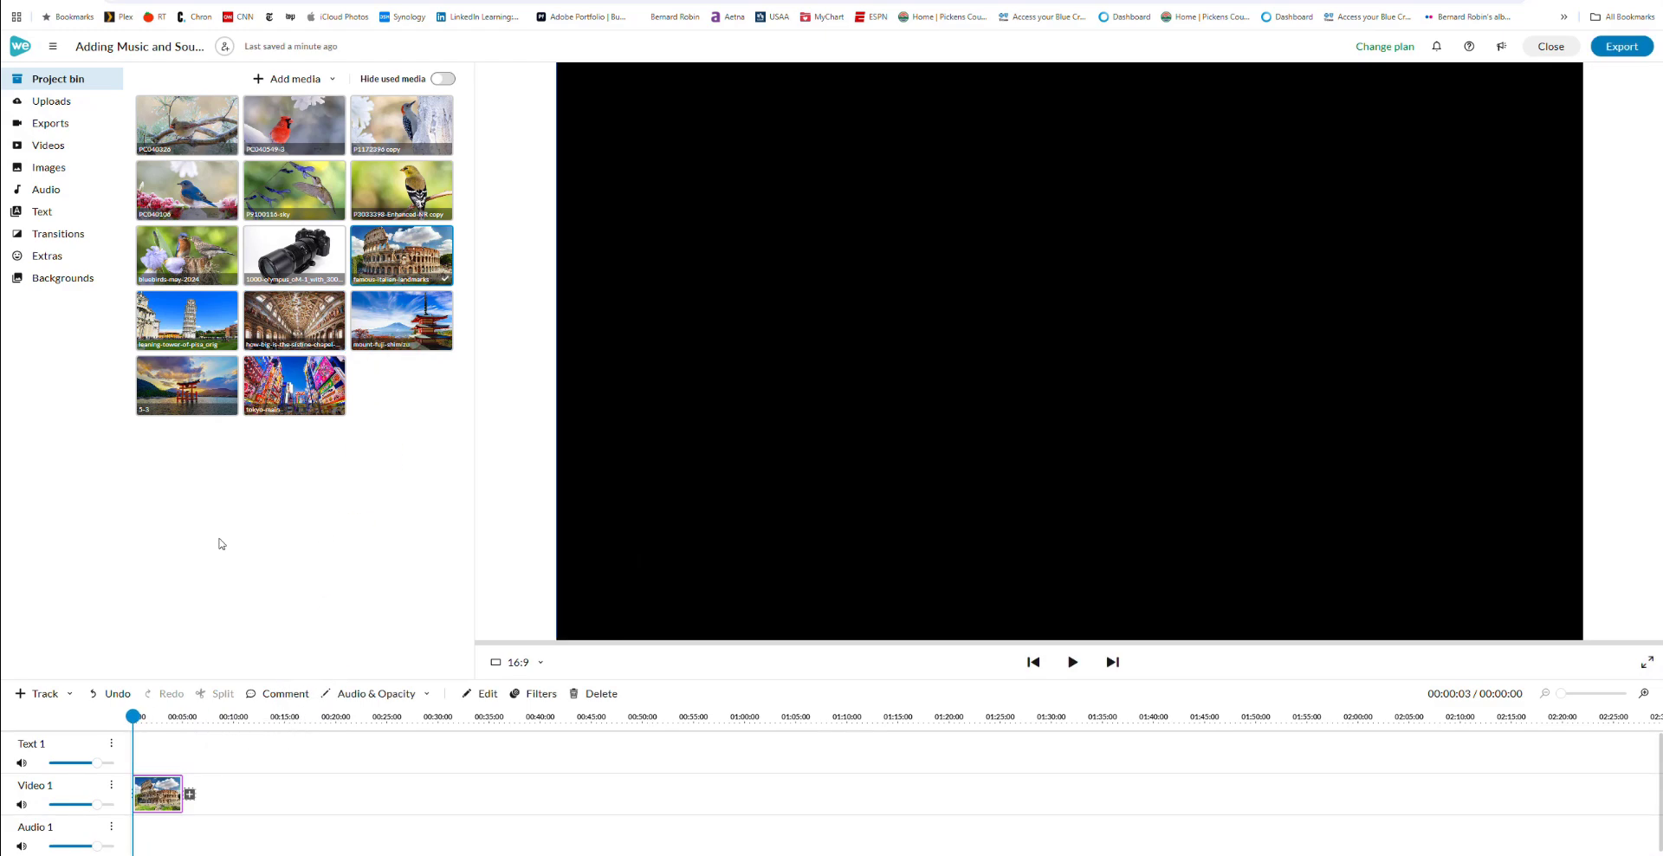
drag(137, 306, 199, 795)
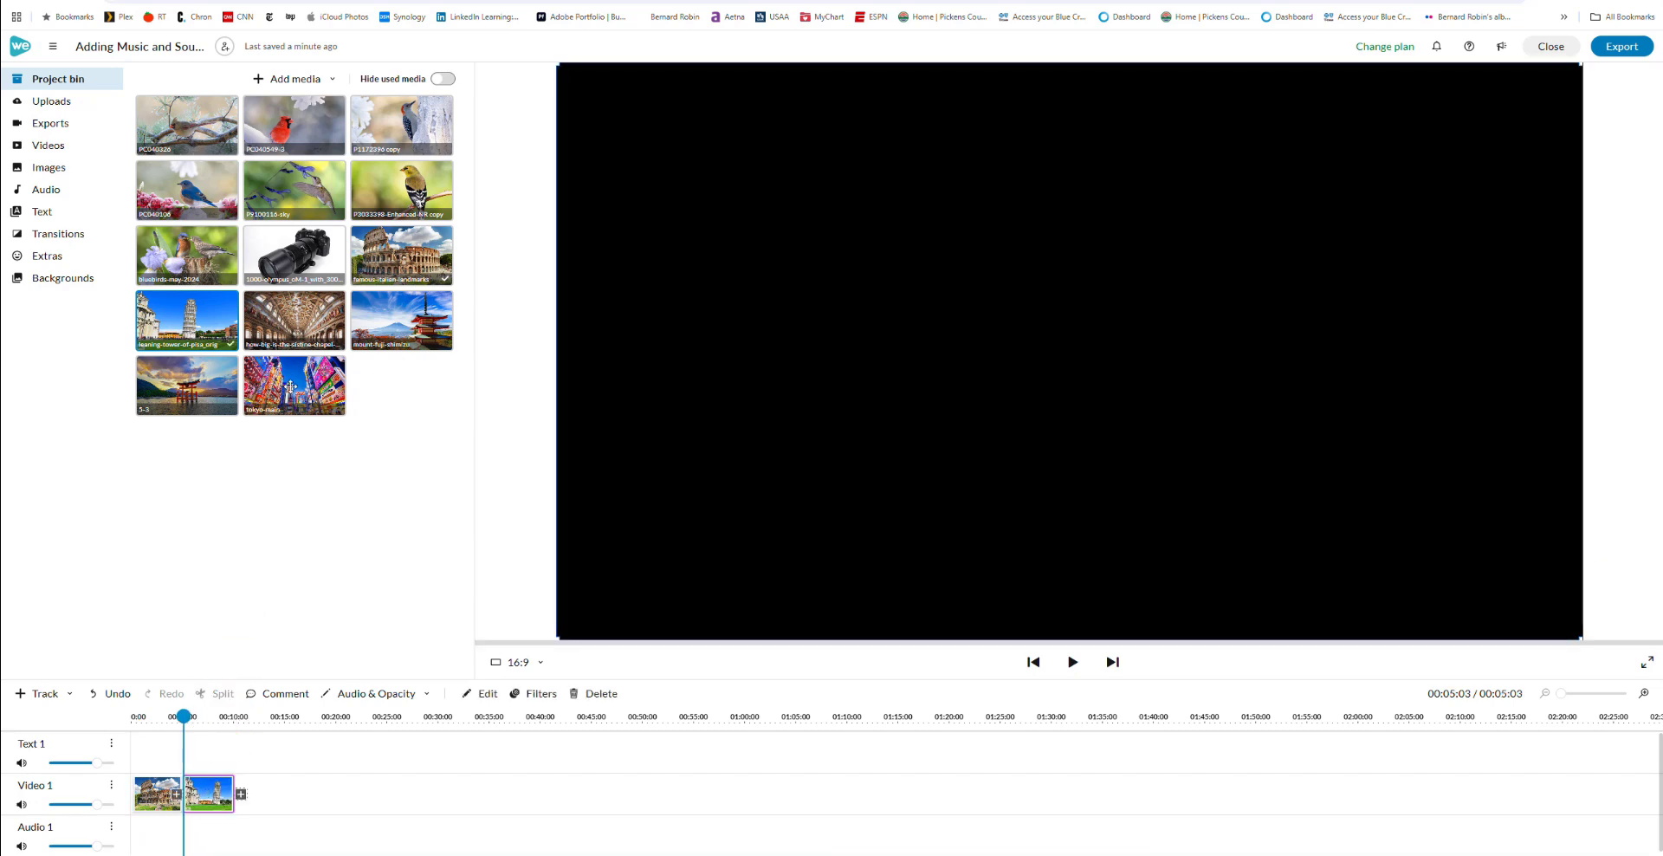
drag(295, 314, 254, 805)
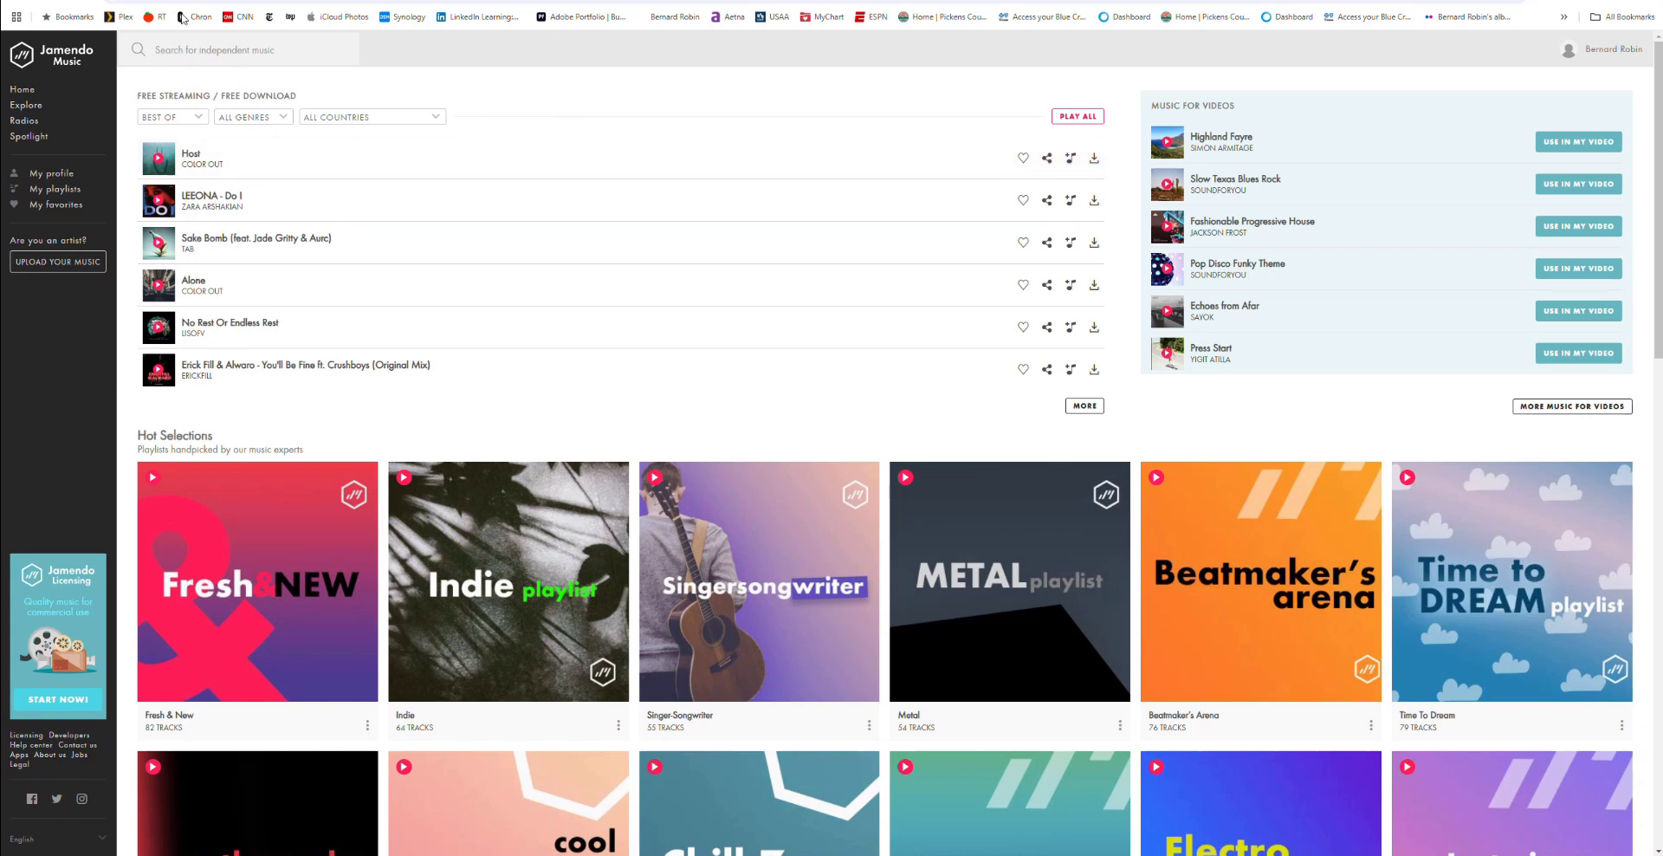
Search Jamendo Music for "italian instrumental".
click(175, 45)
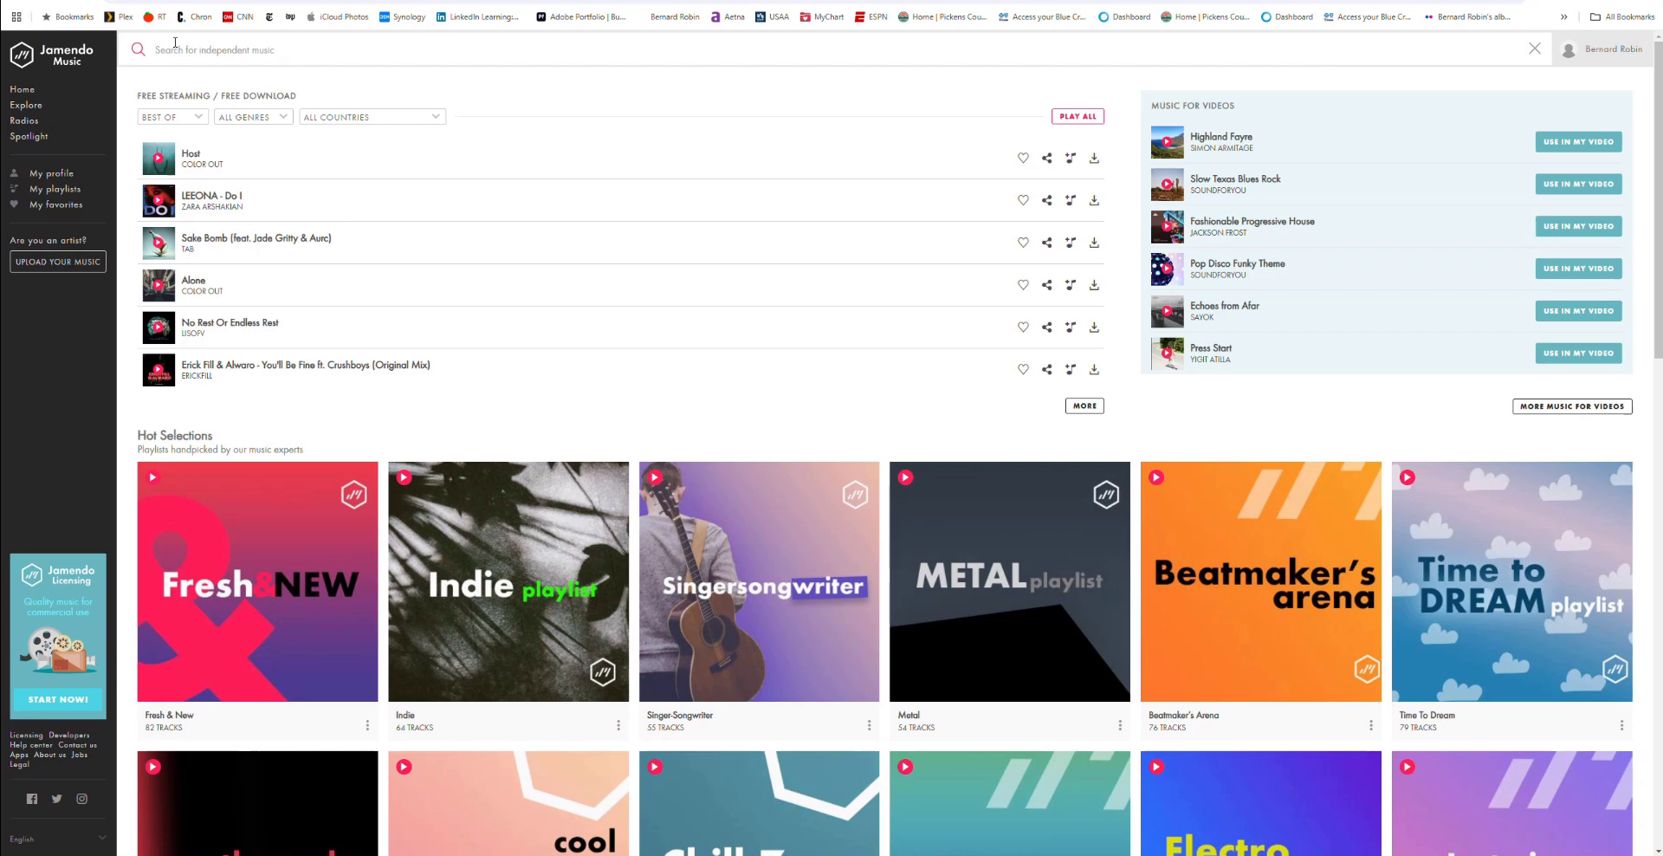
text(it)
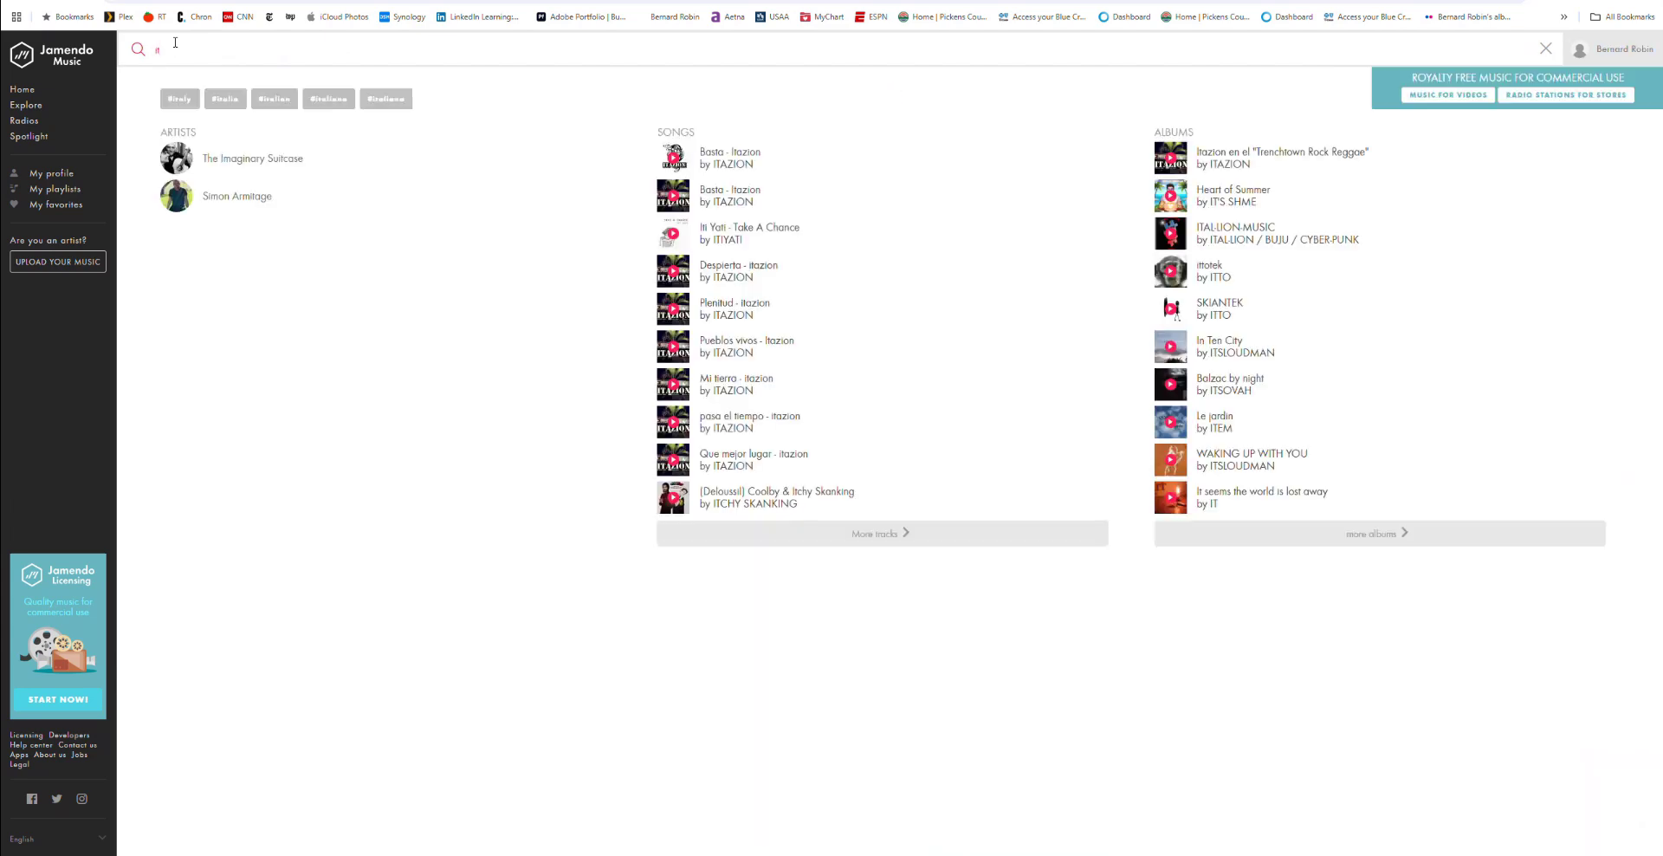
text(alian)
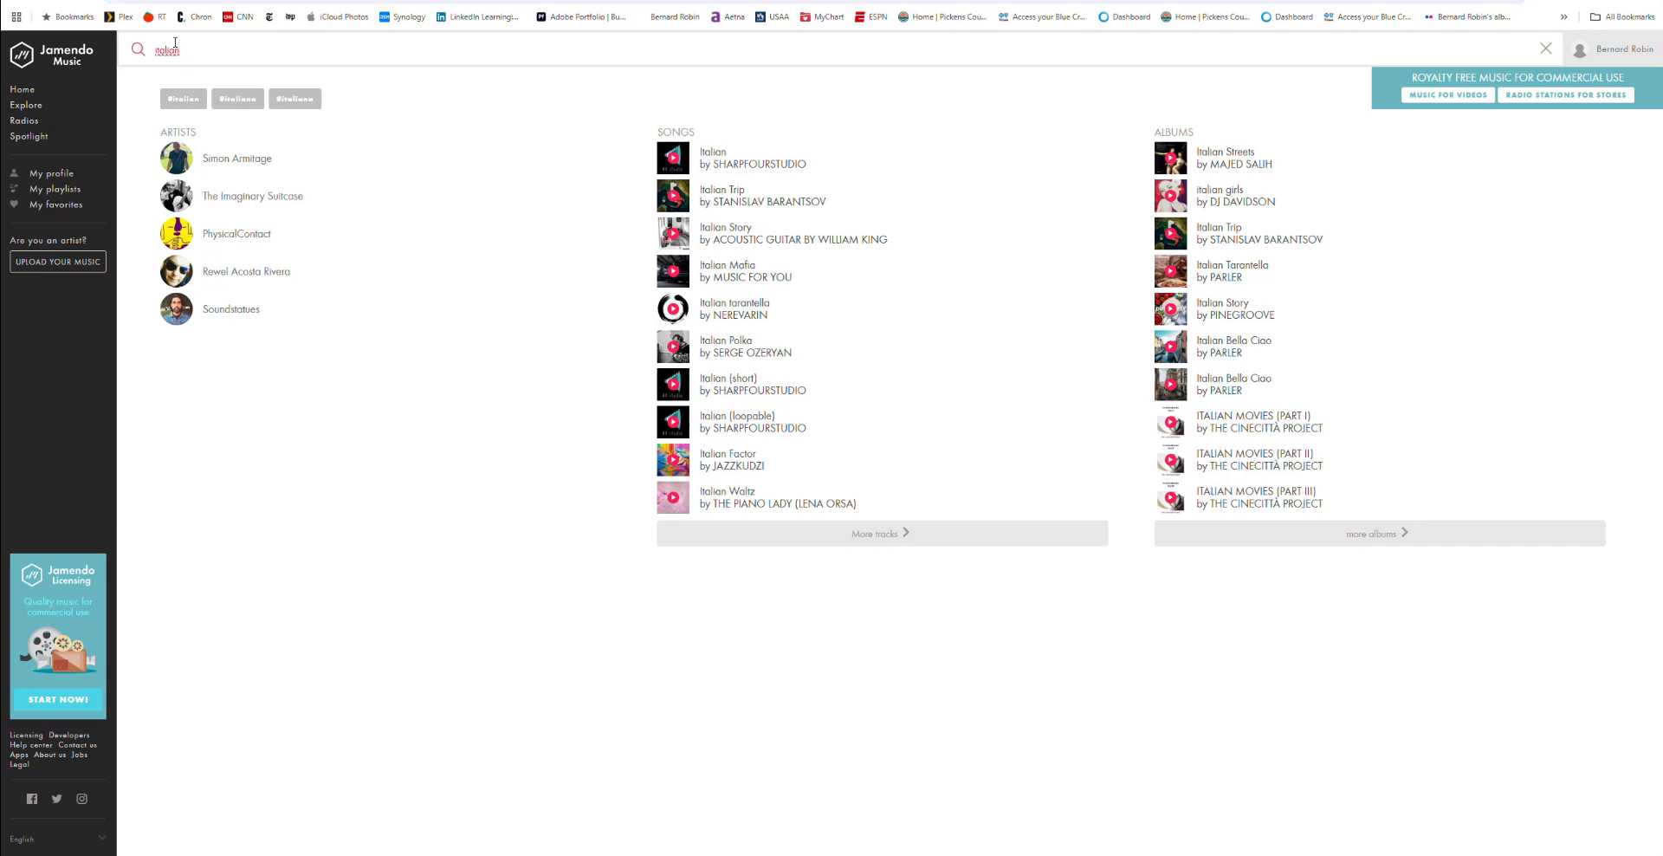
text( inst)
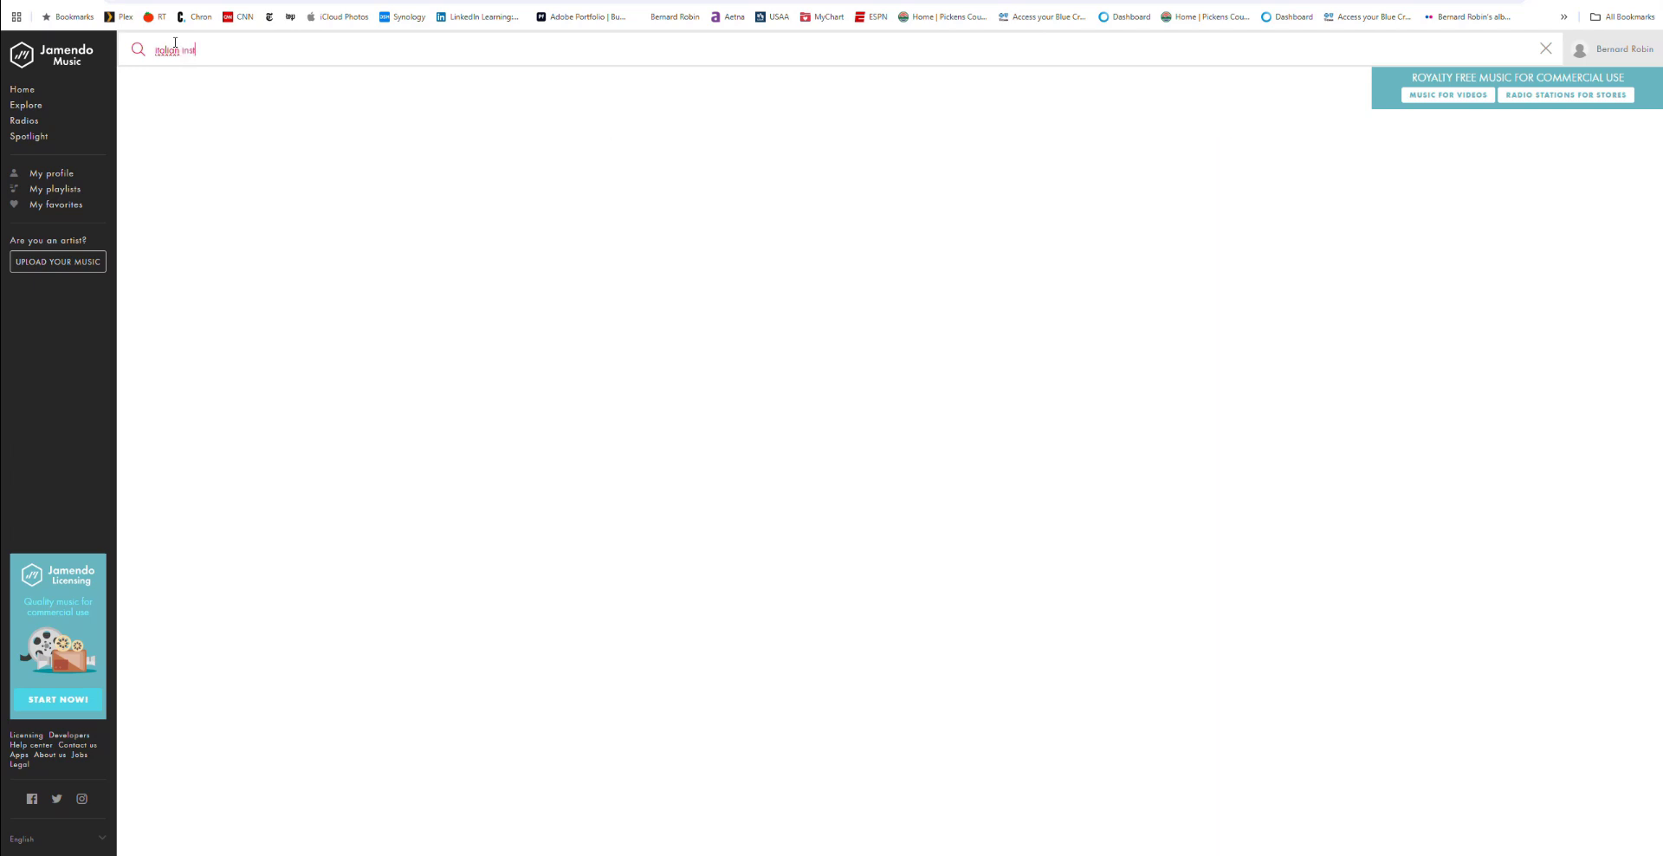
text(rumental)
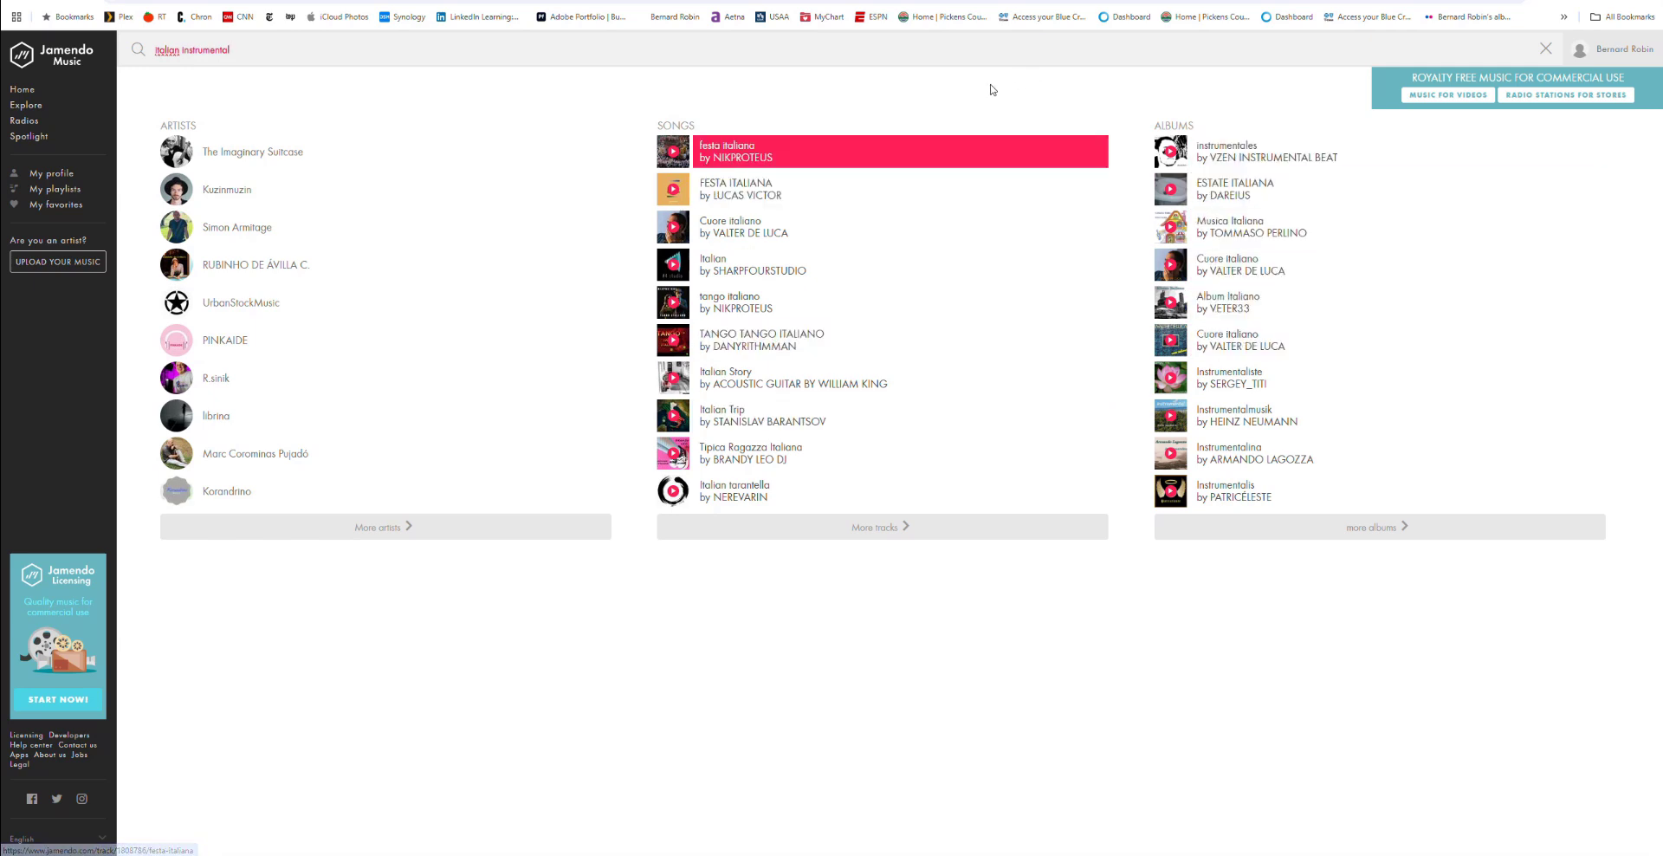
Preview the song "Italian Story" and save its free personal-use MP3 under the suggested file name.
click(672, 380)
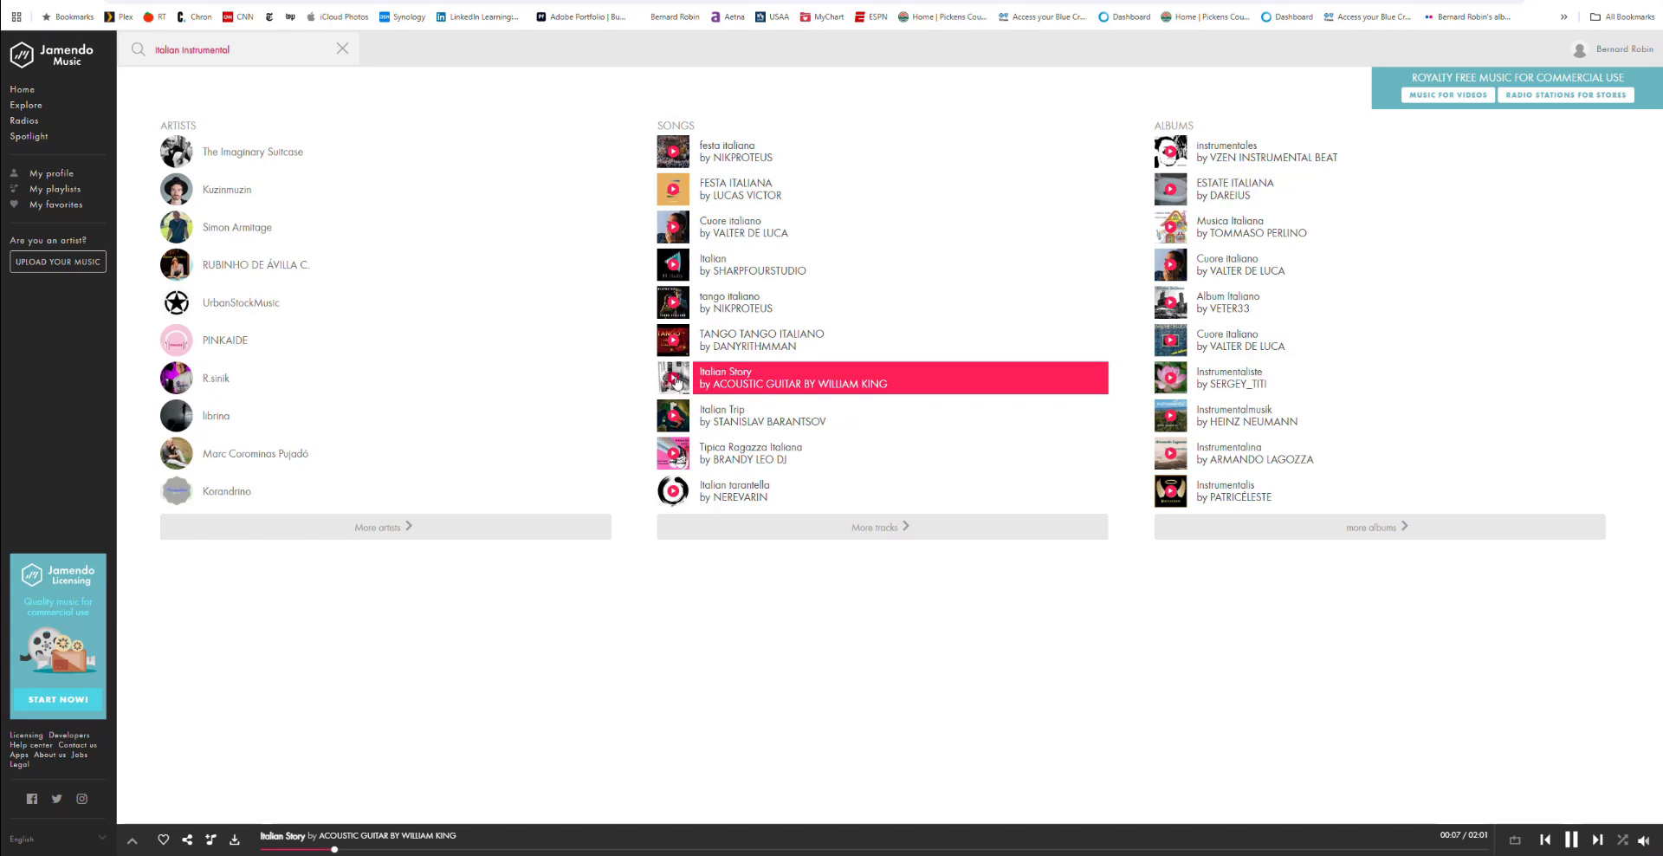
click(677, 379)
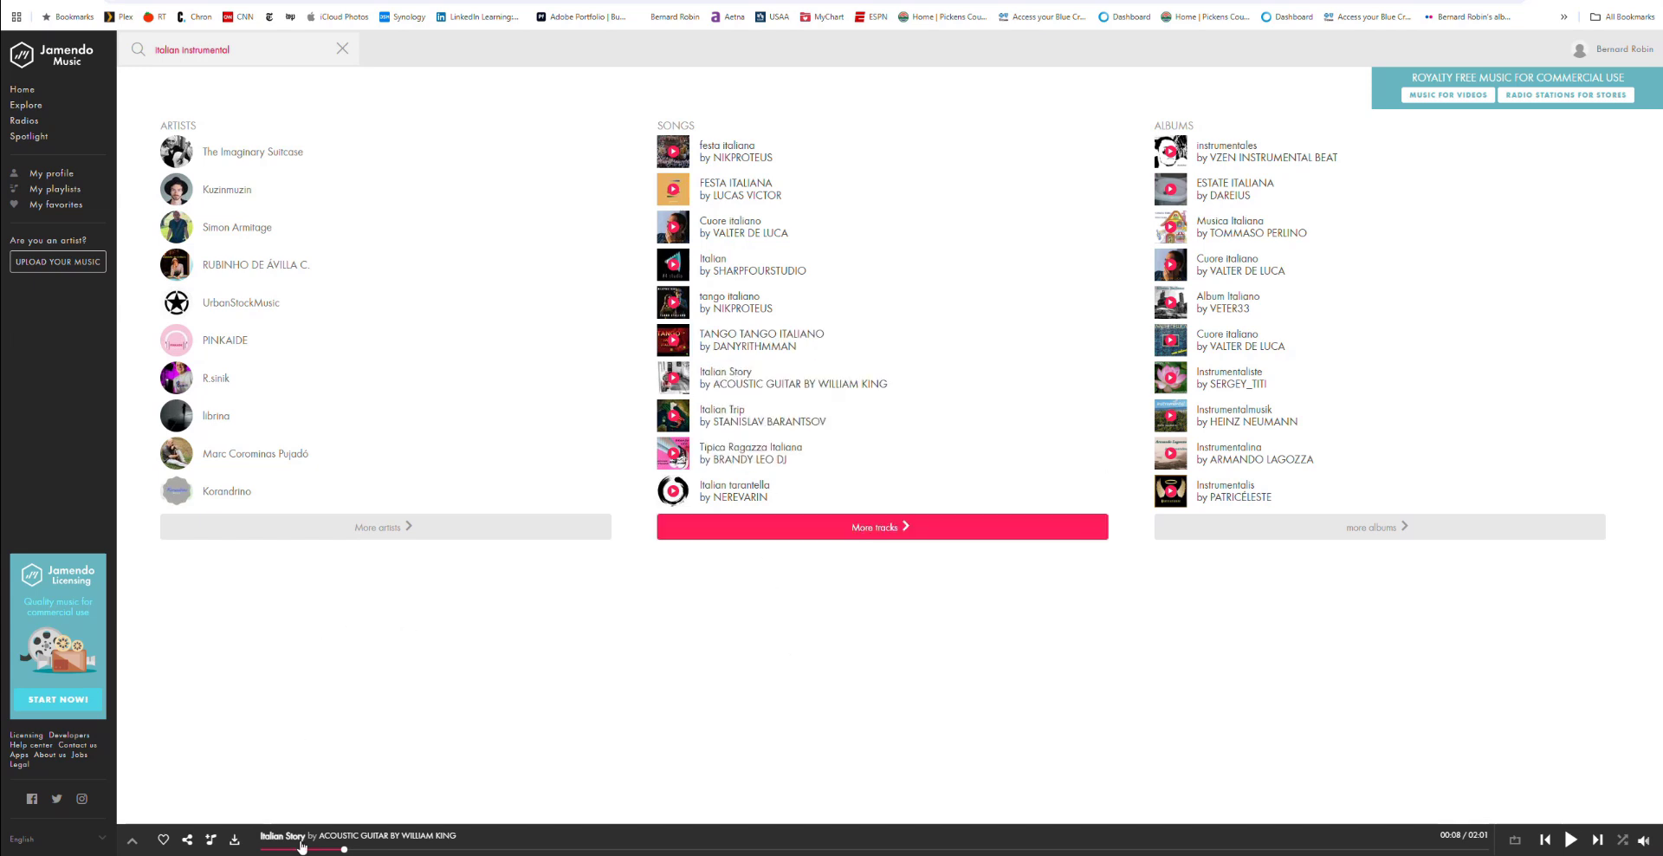
click(234, 840)
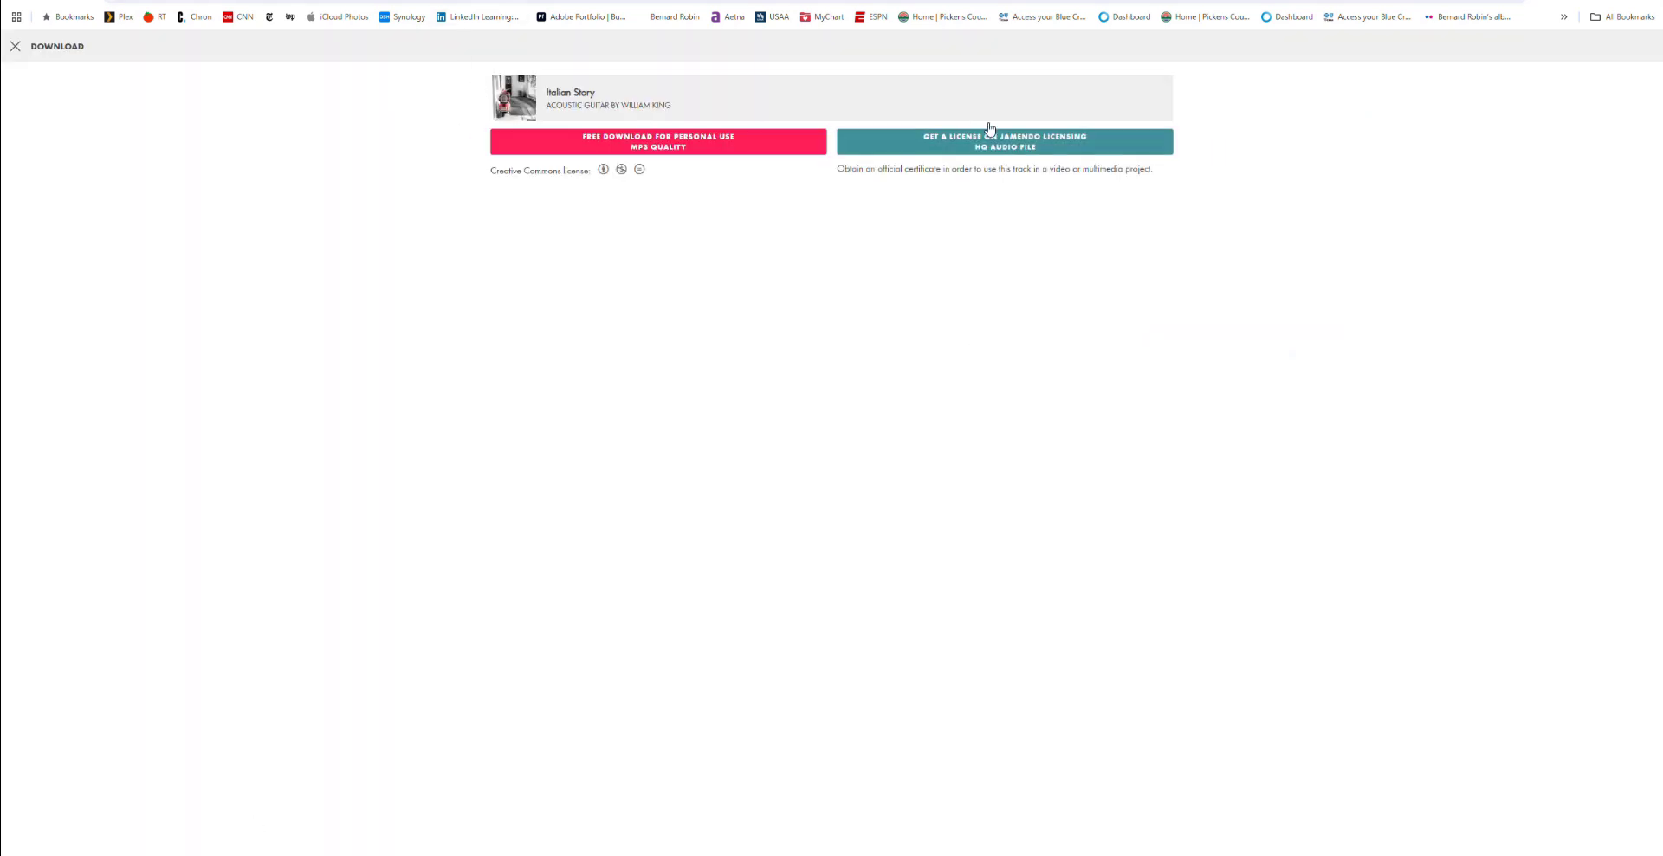
click(682, 143)
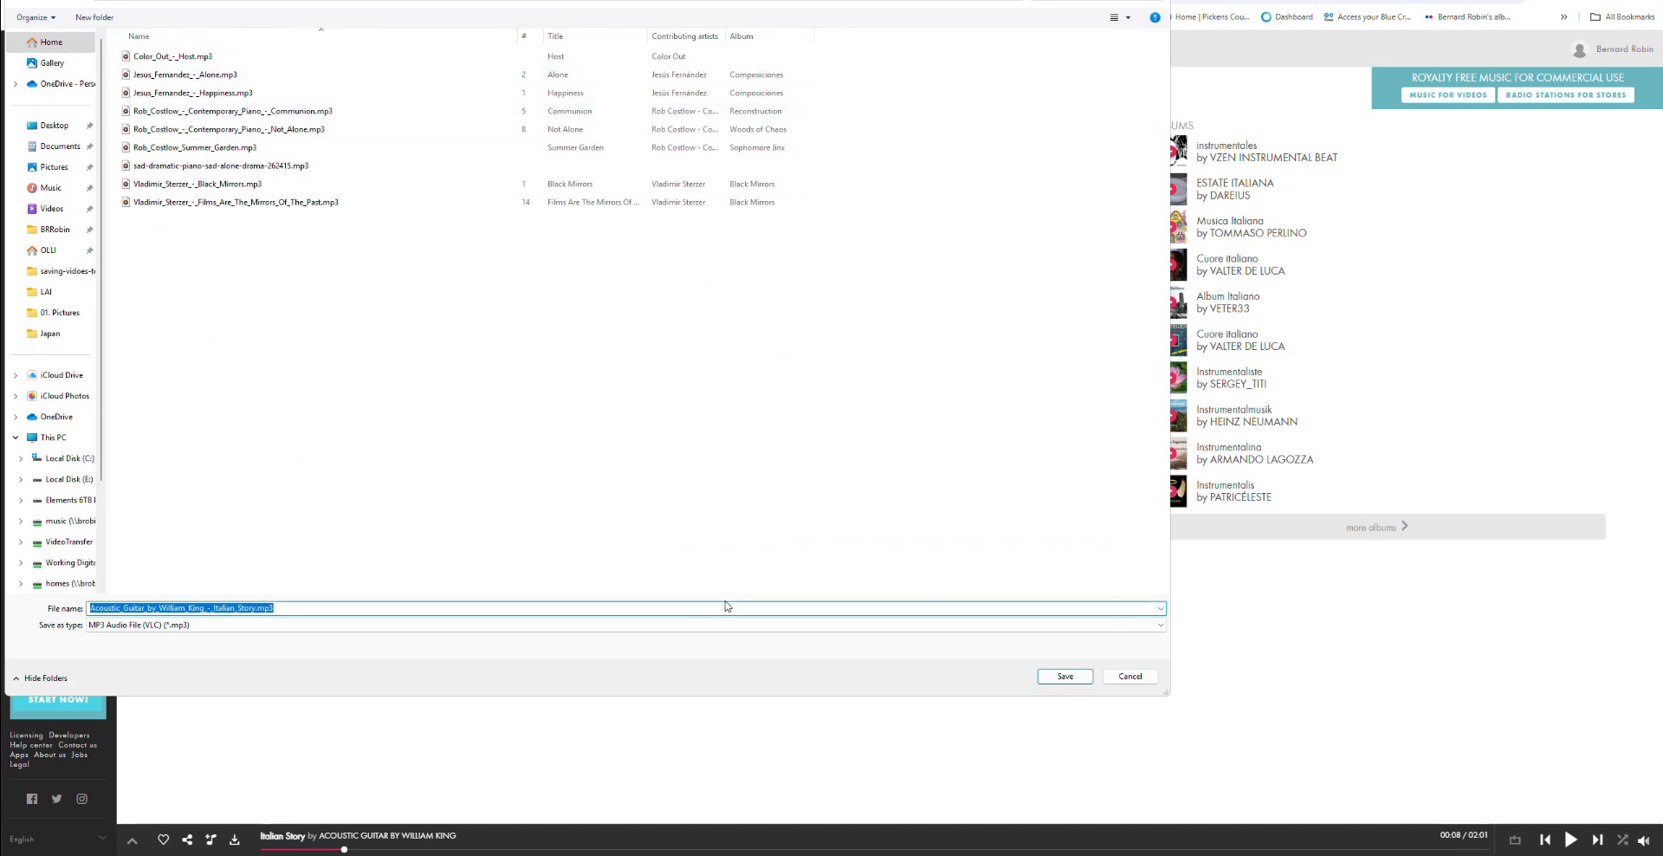
click(1064, 676)
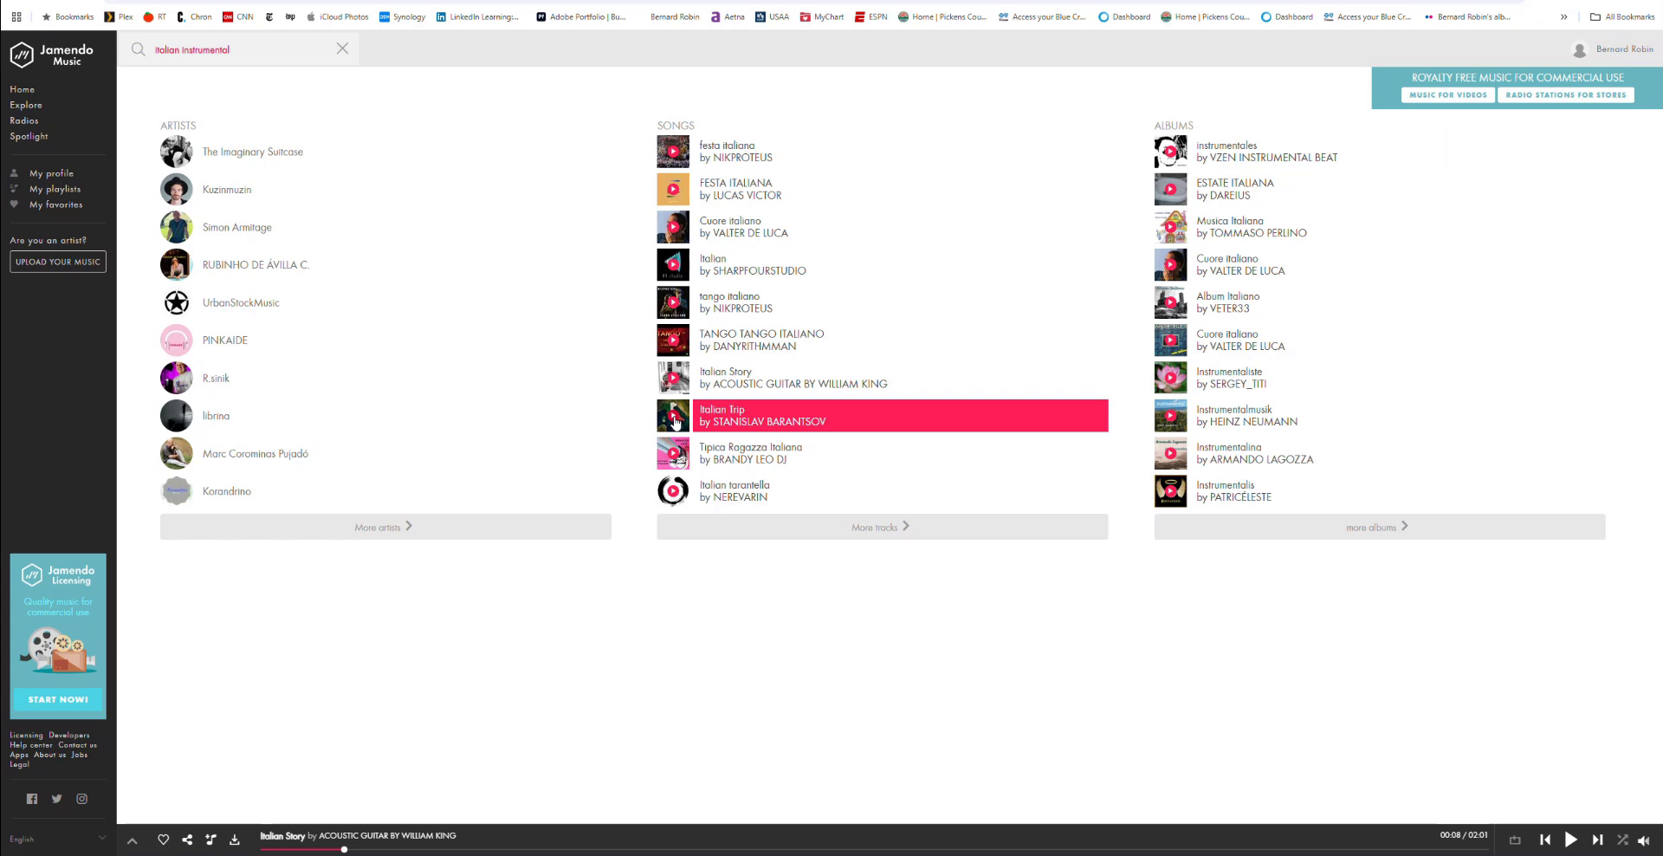
Preview the song "Italian Trip" and save its free MP3 download alongside the other music files.
click(675, 422)
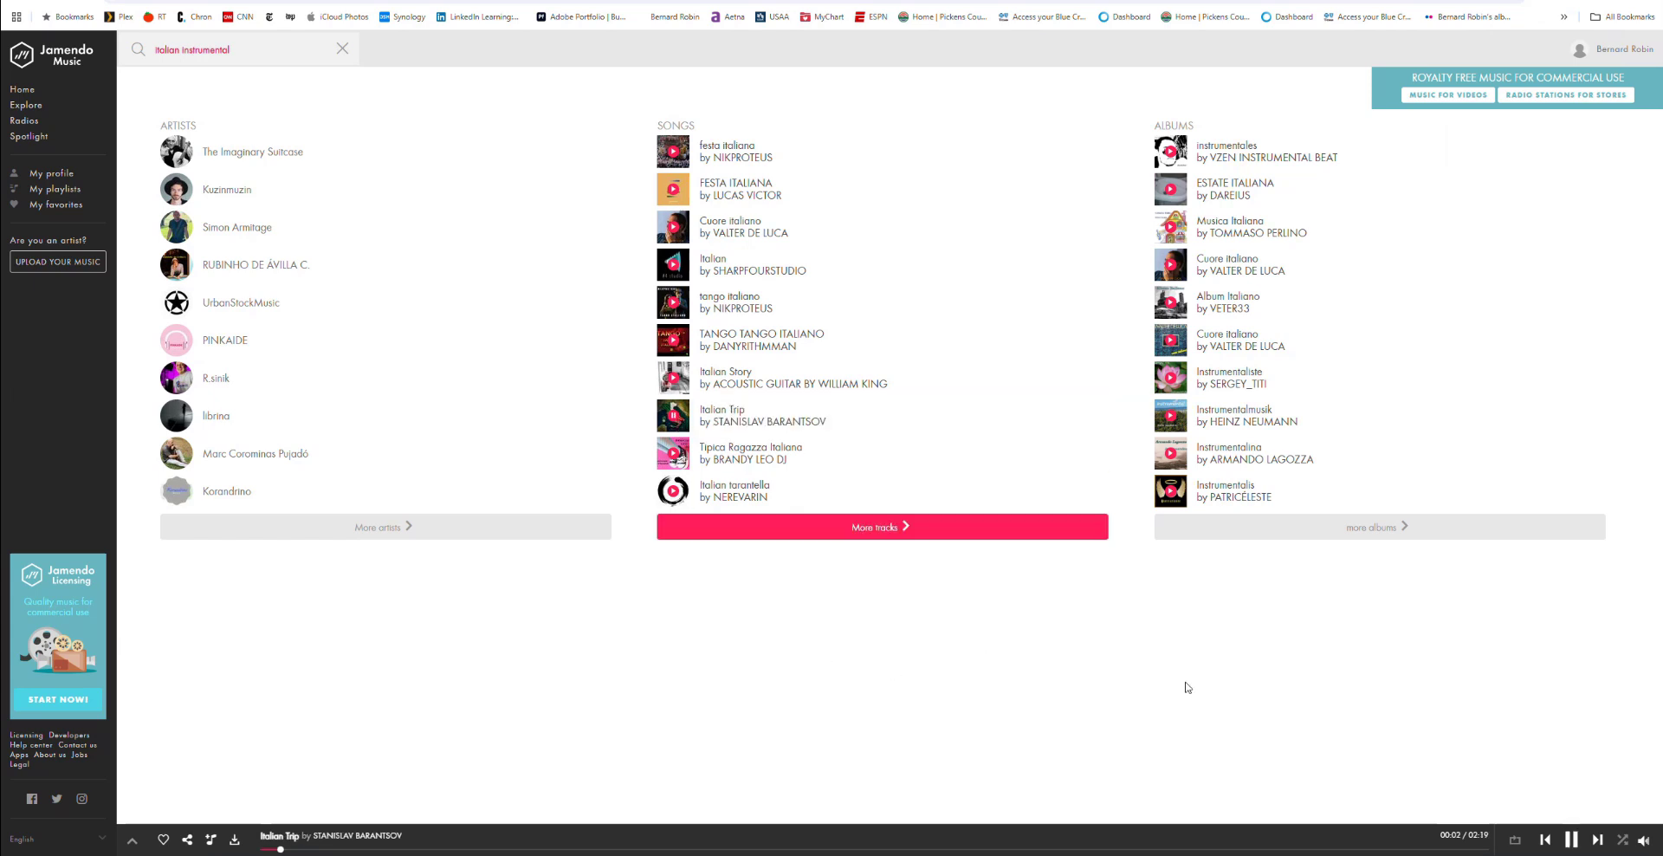
click(1573, 839)
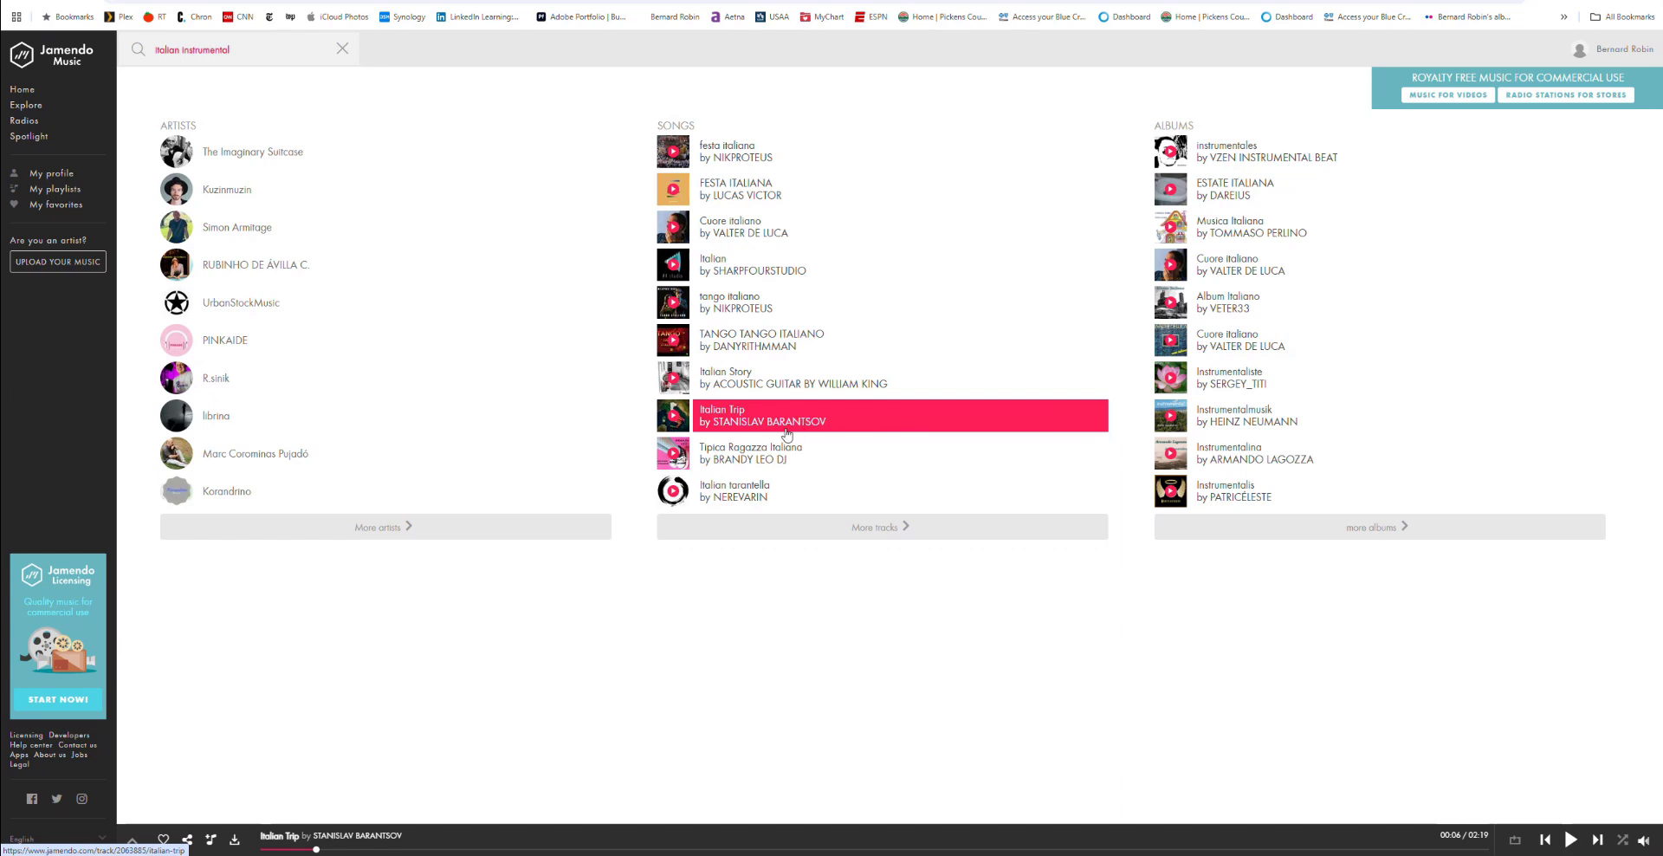
click(233, 840)
click(707, 144)
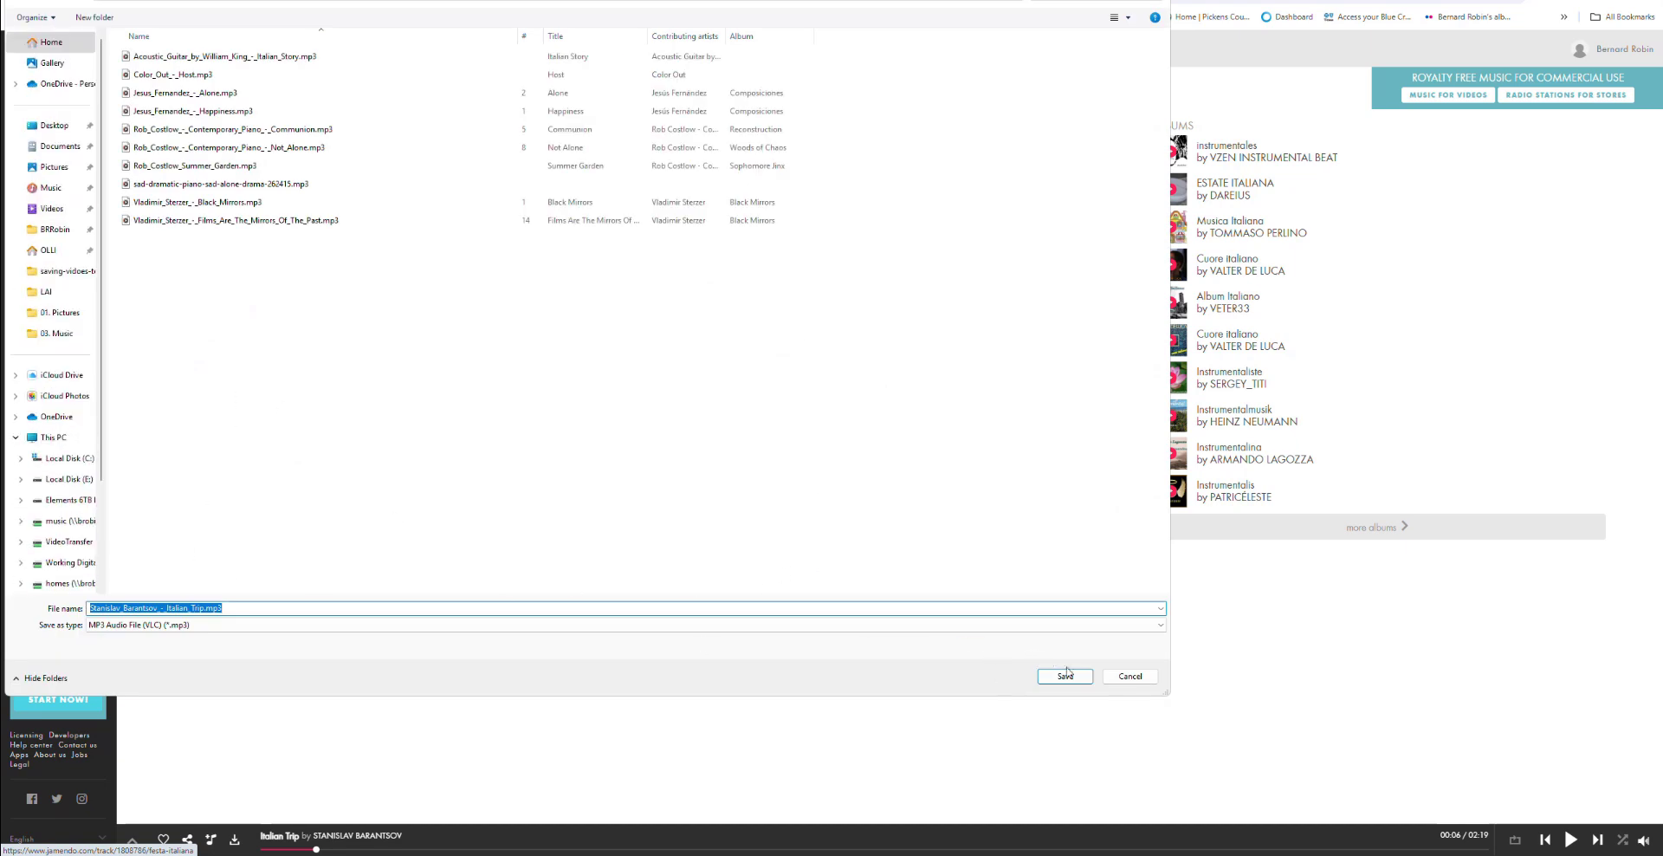
click(1065, 676)
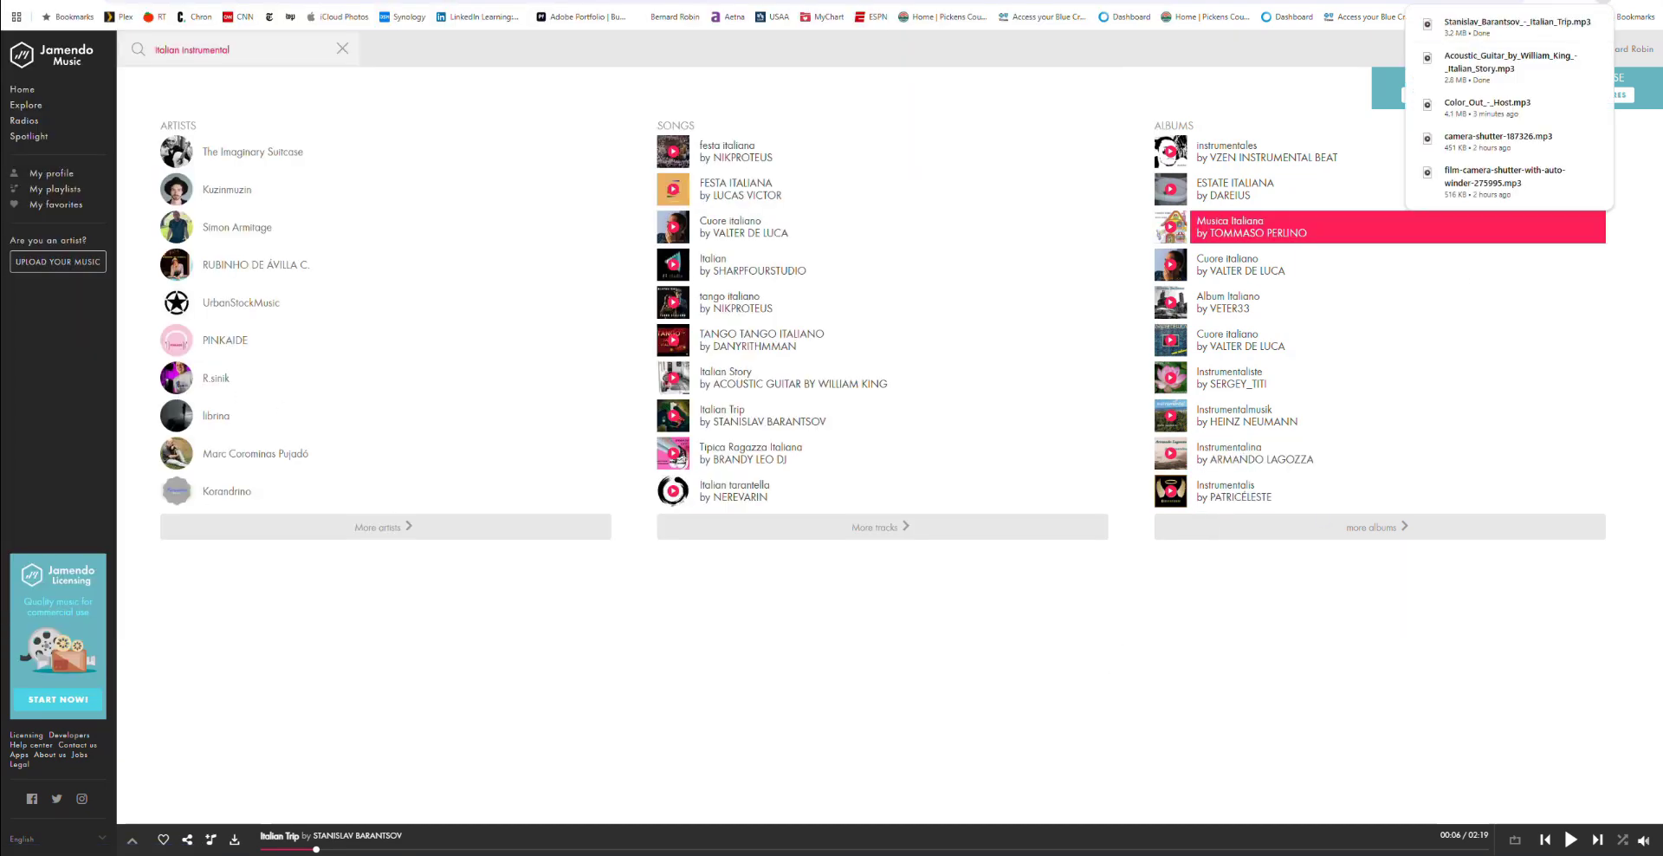
Switch back to WeVideo and upload the Italian Trip and Italian Story MP3 files to the project bin.
click(1564, 0)
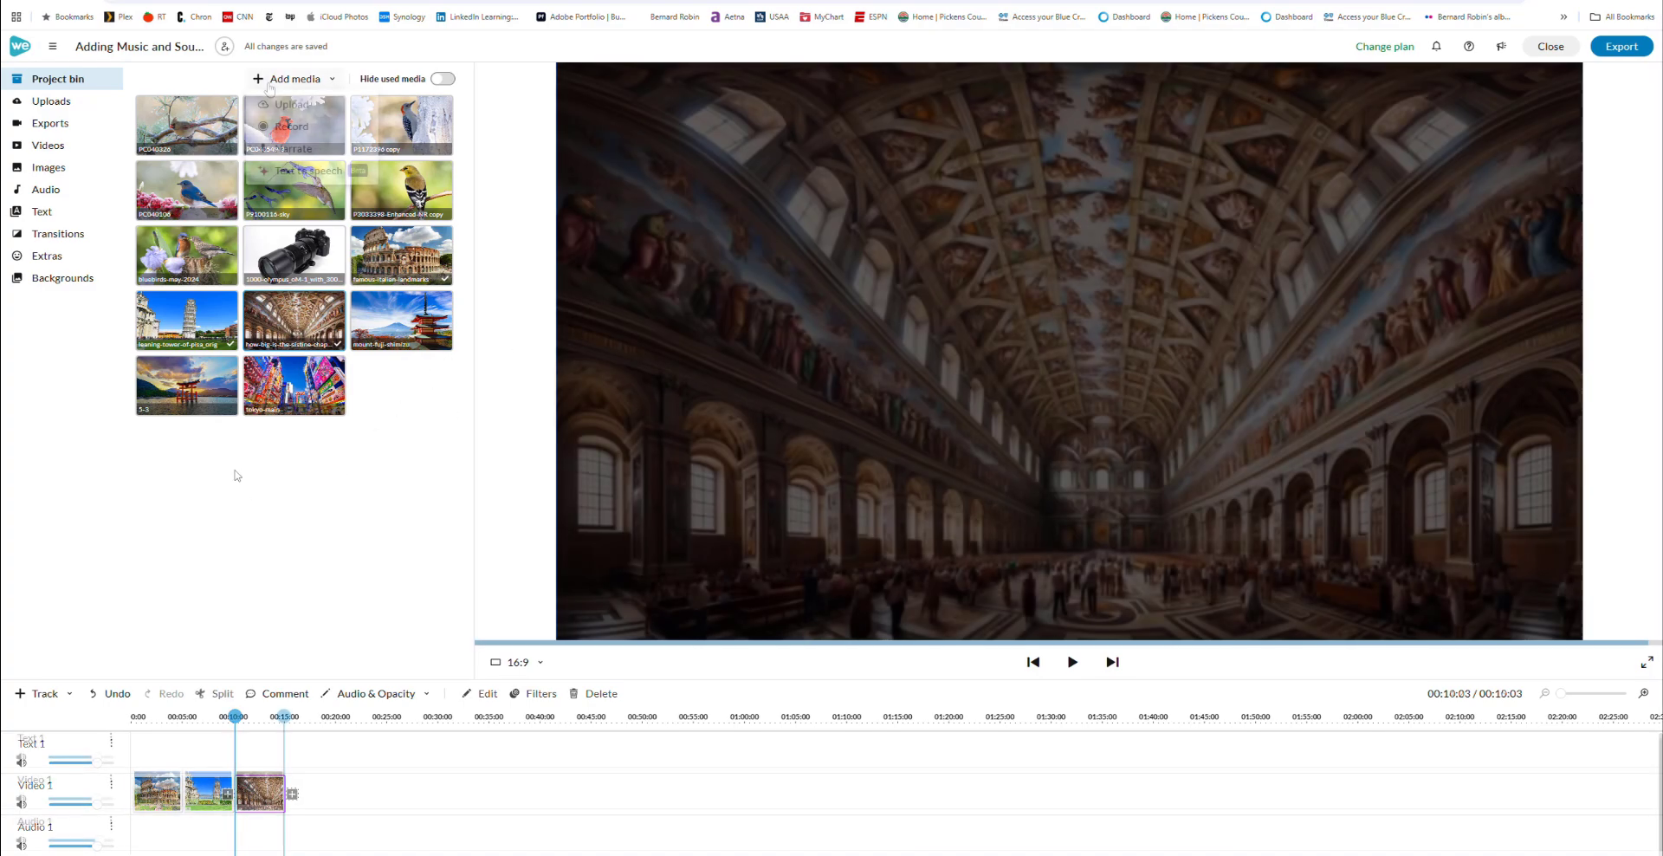
click(290, 79)
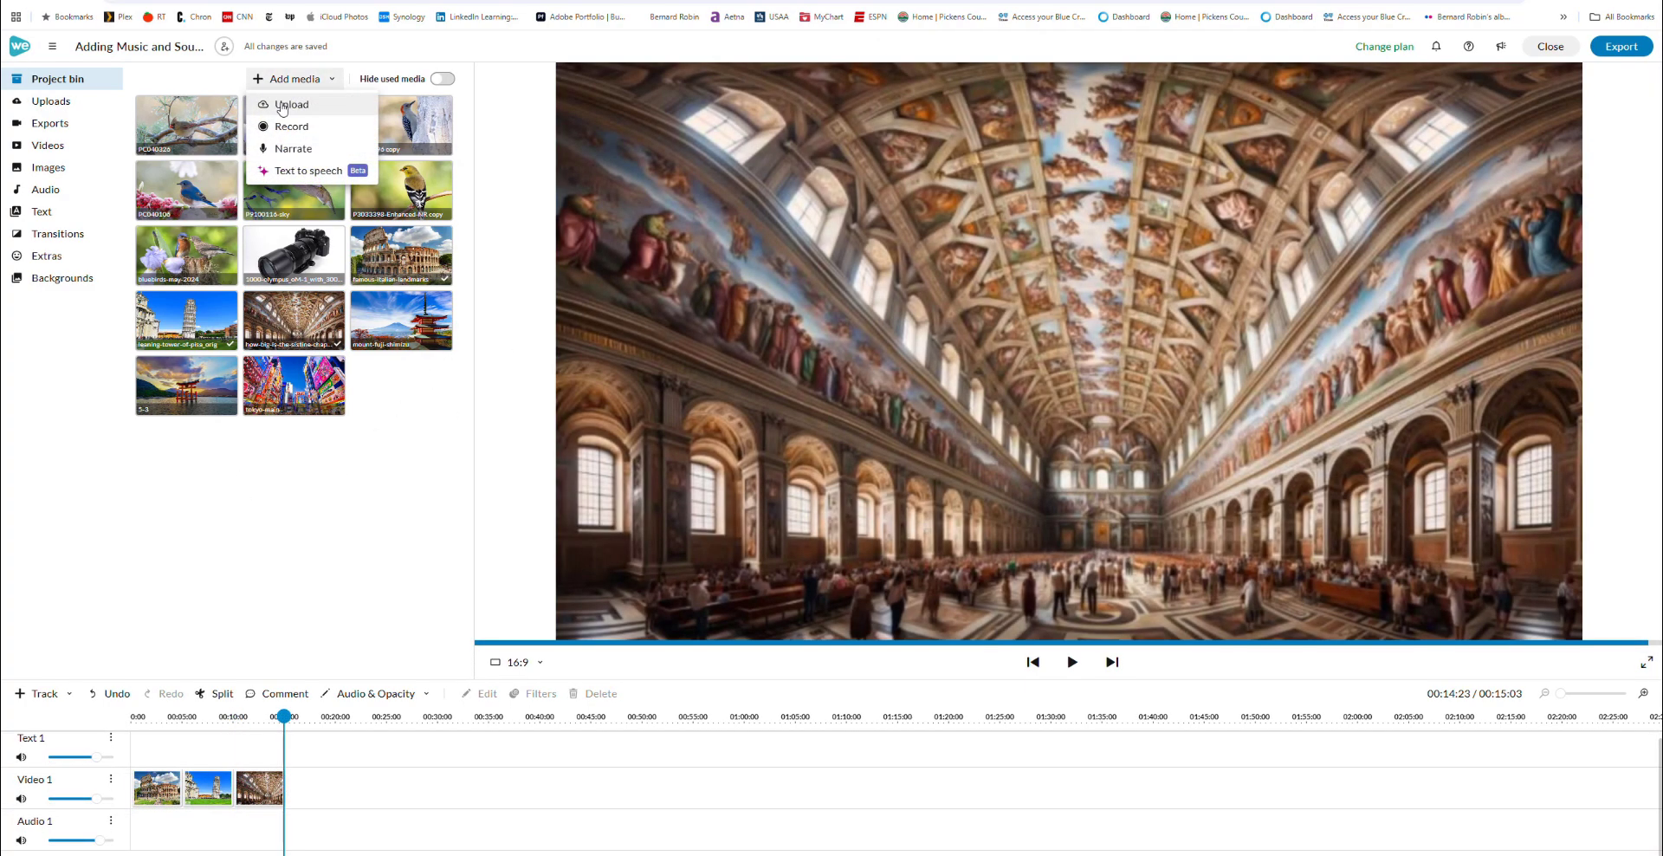
click(281, 105)
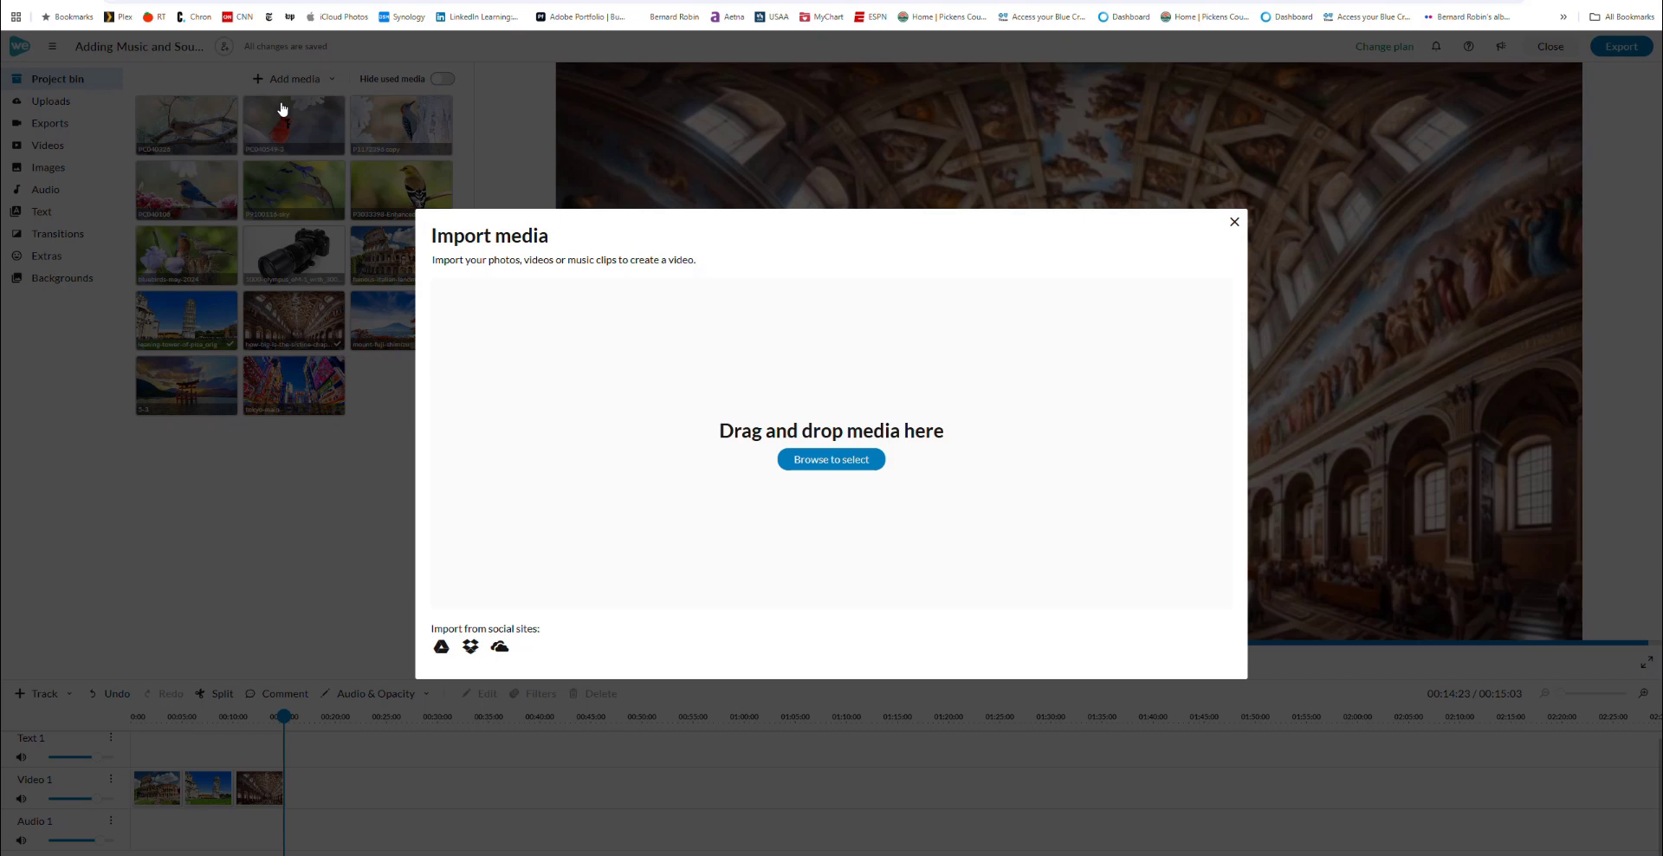
click(832, 459)
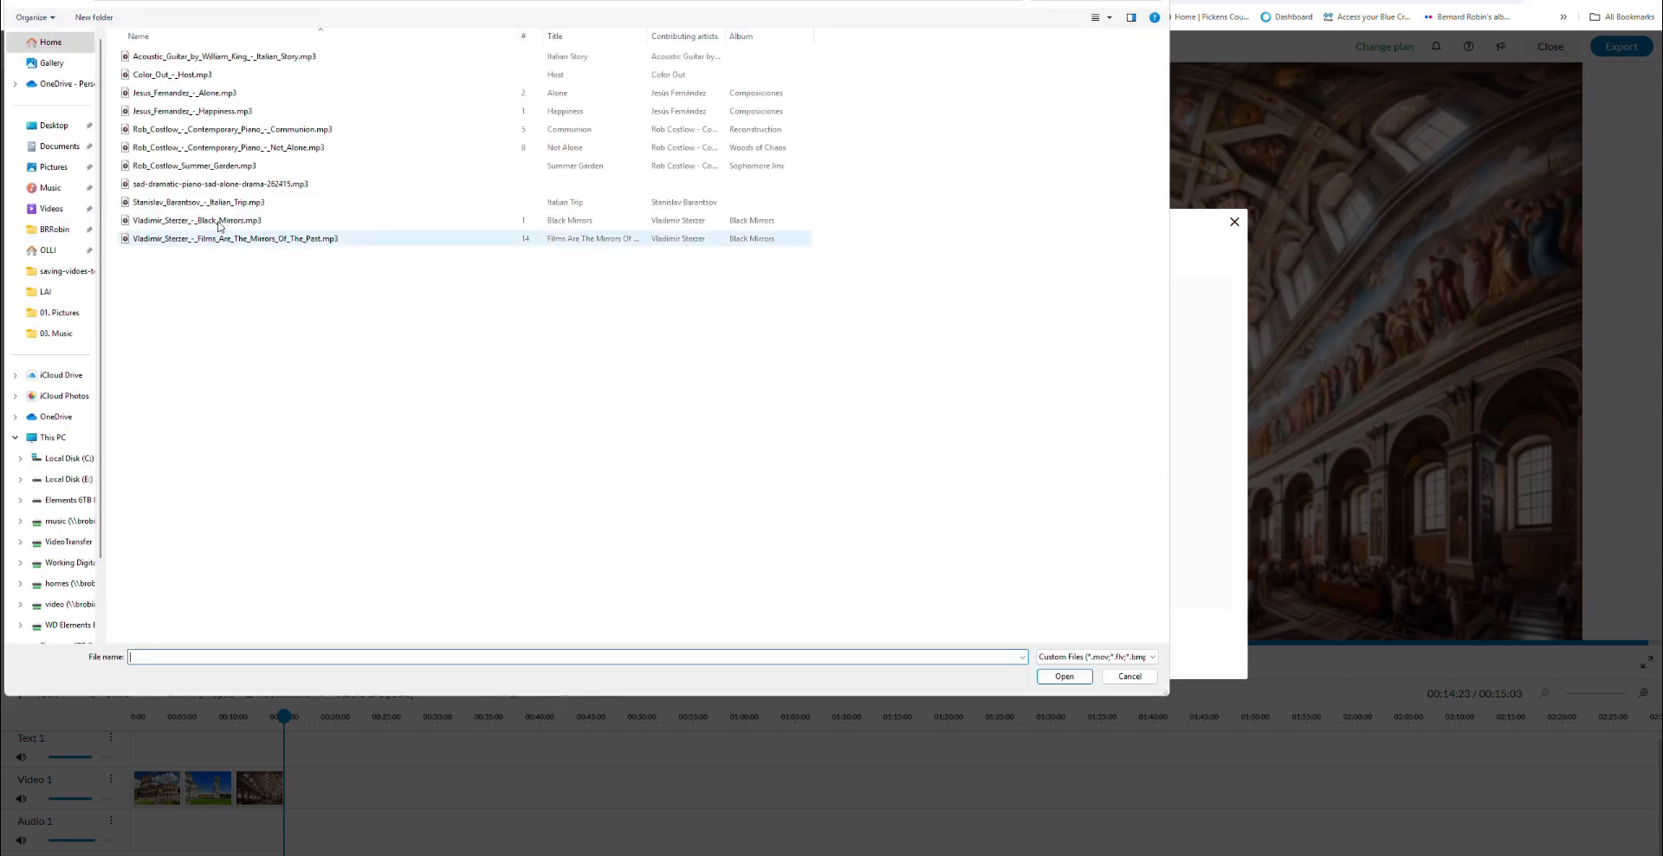
click(232, 203)
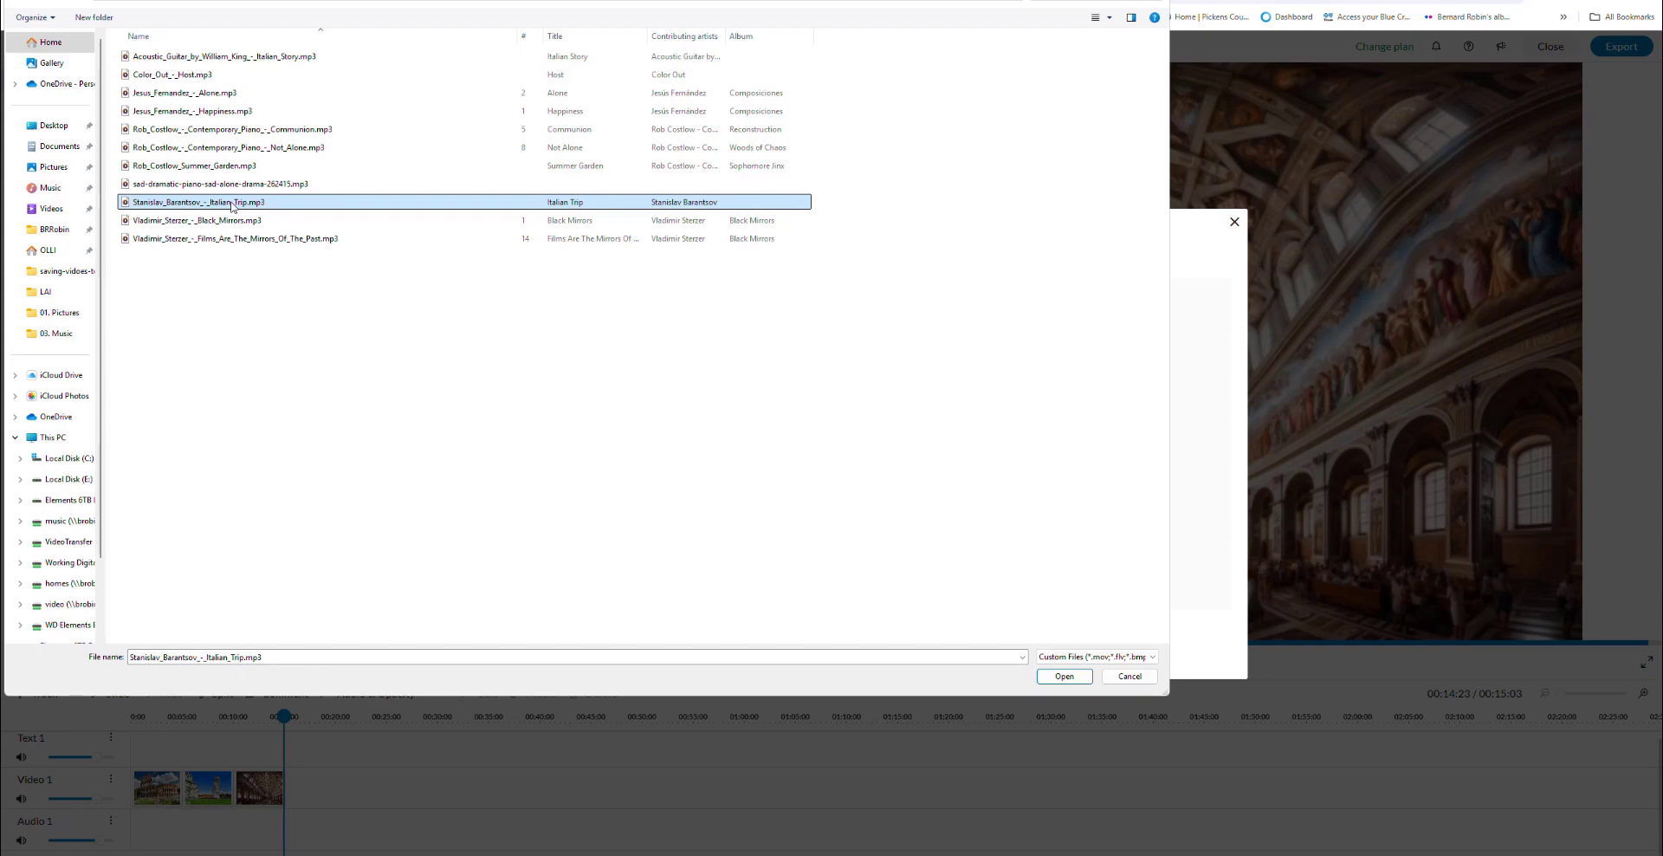
ctrl+click(227, 59)
click(1063, 676)
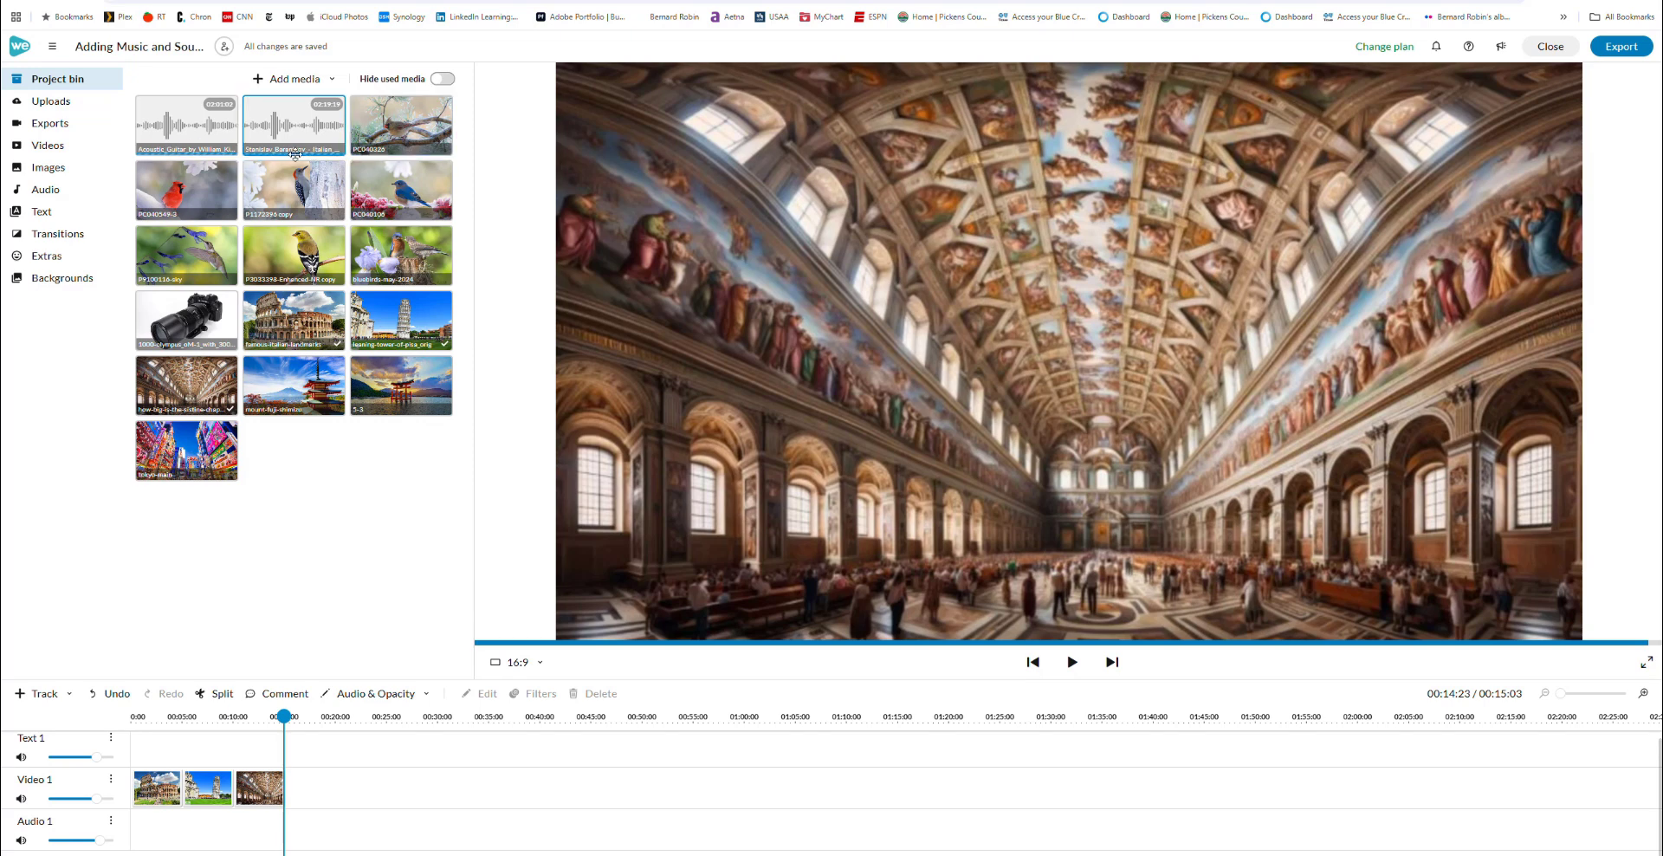
Place the Italian Story music at the start of the Audio 1 track and trim its end to the end of the last image.
drag(294, 154, 239, 141)
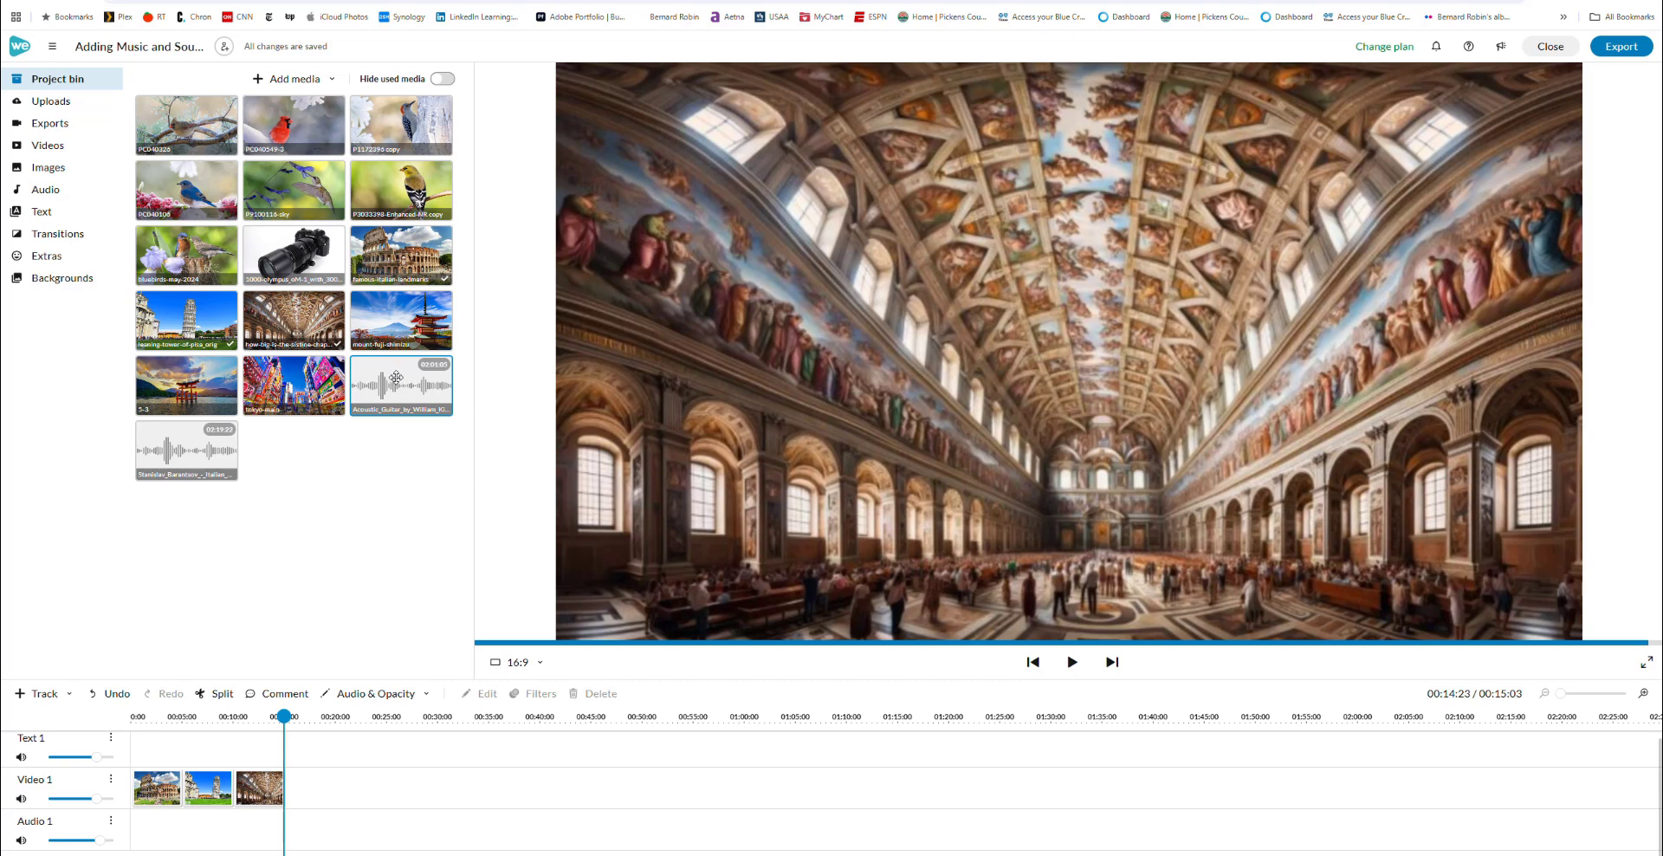
drag(396, 378, 140, 811)
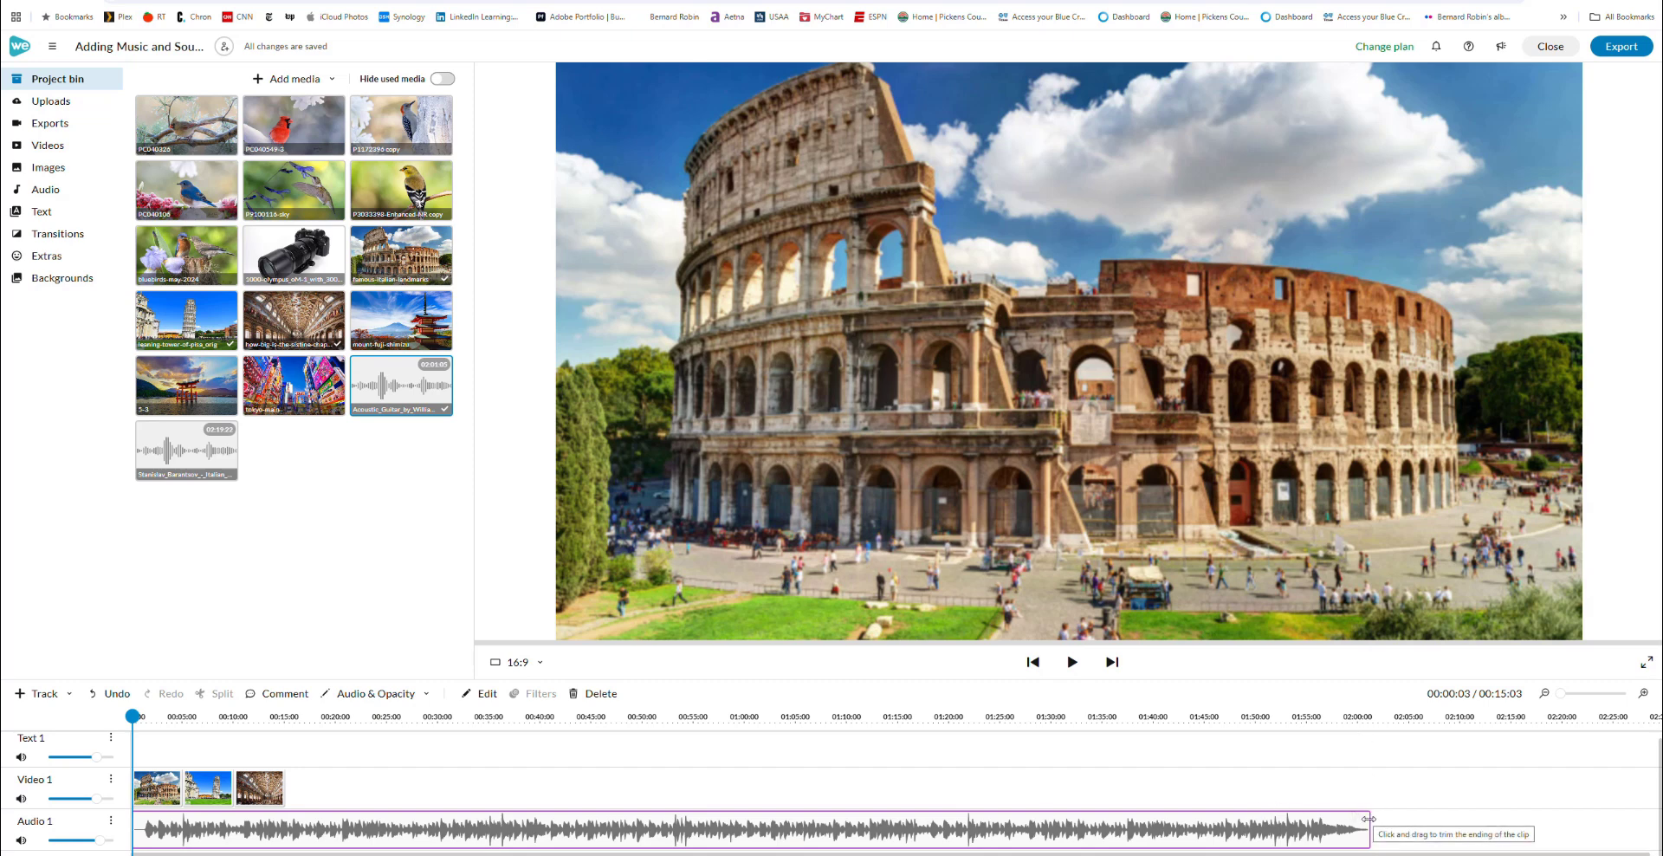
drag(1369, 819, 291, 838)
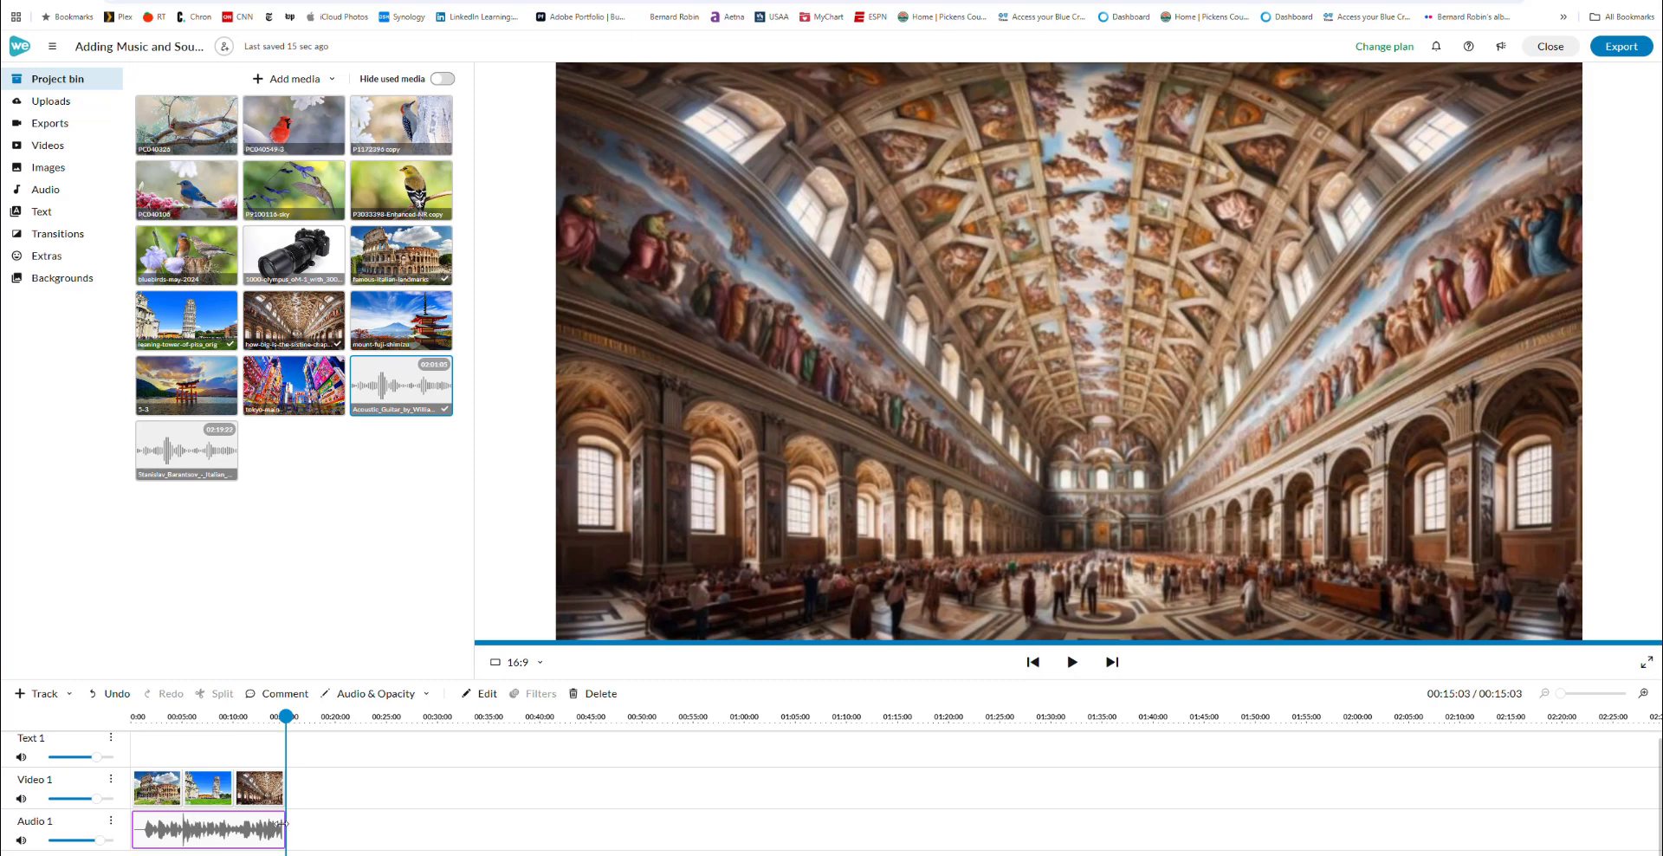
Play the project from about 6 seconds to check how the music sounds under the Leaning Tower image.
drag(285, 717, 193, 716)
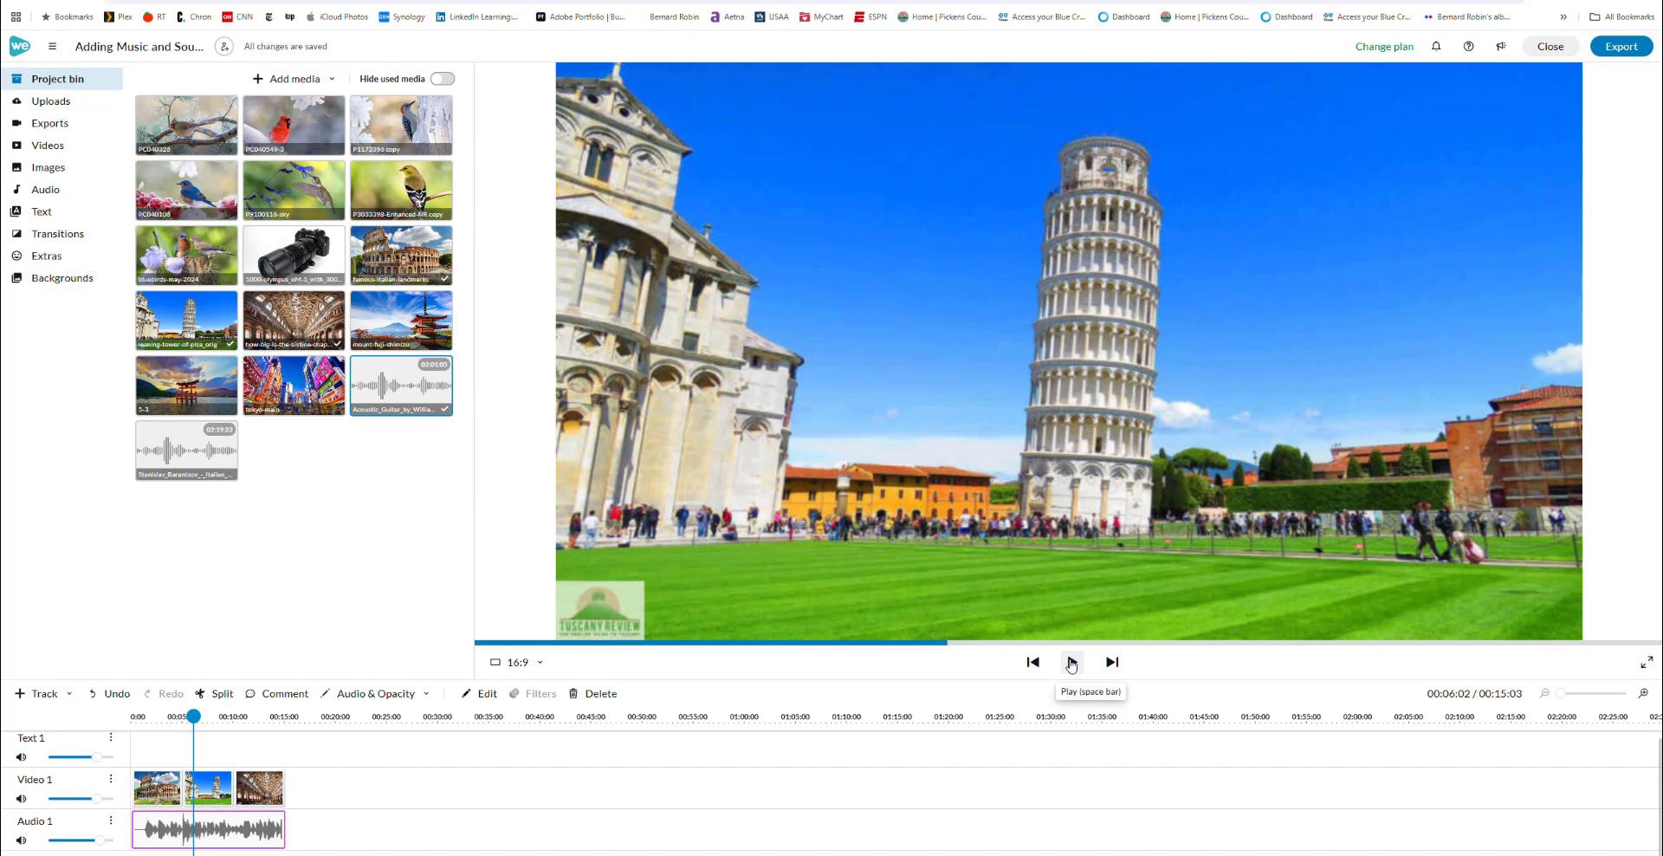
click(1072, 664)
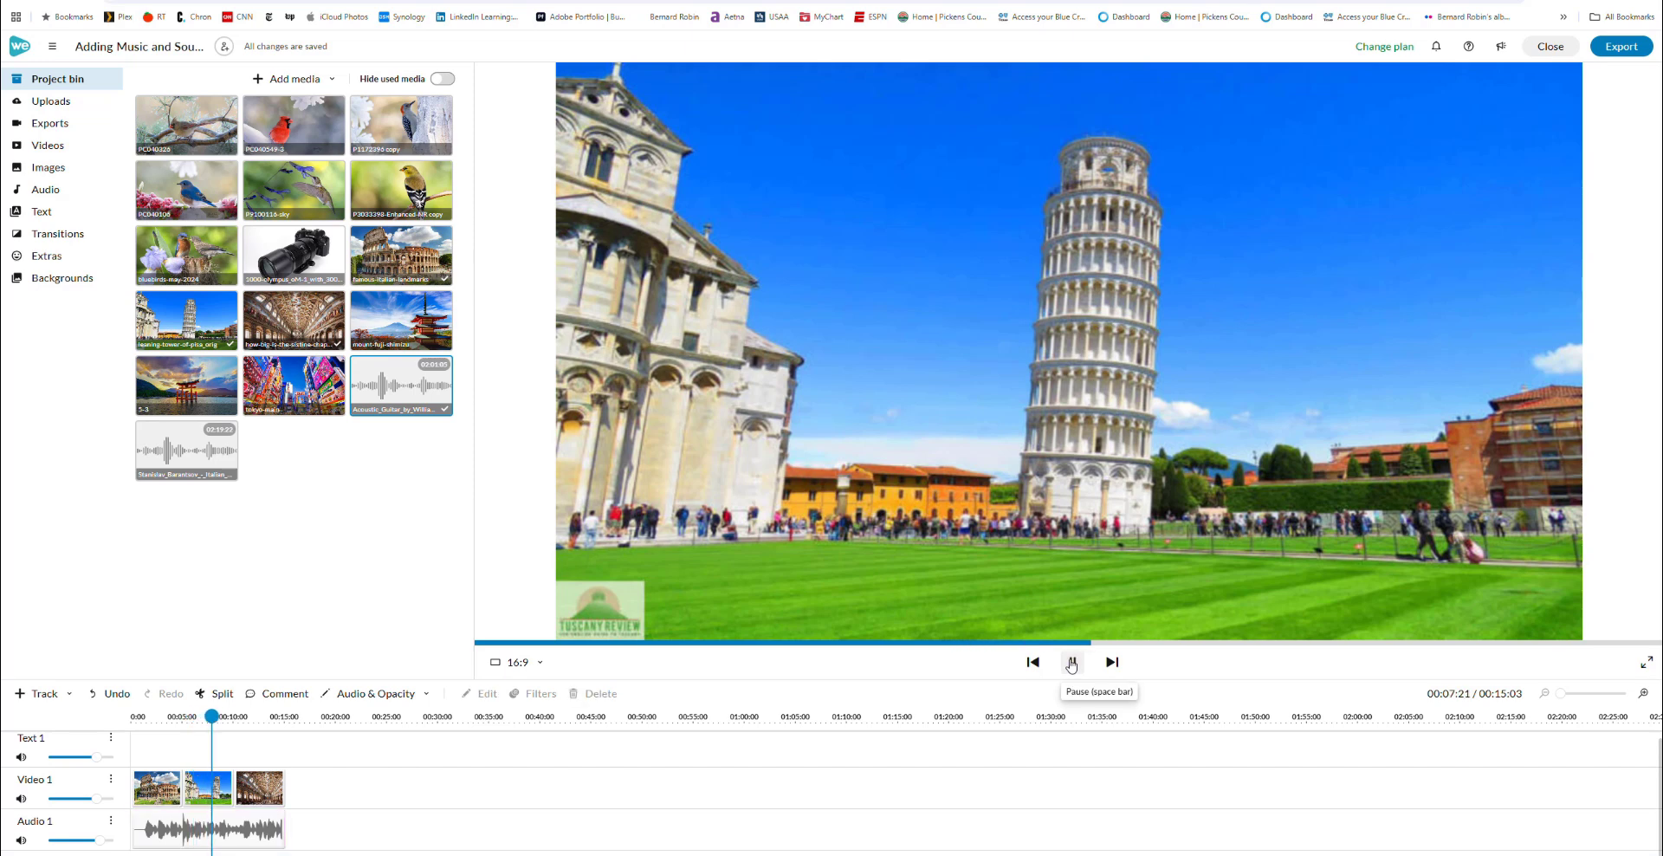
click(1071, 664)
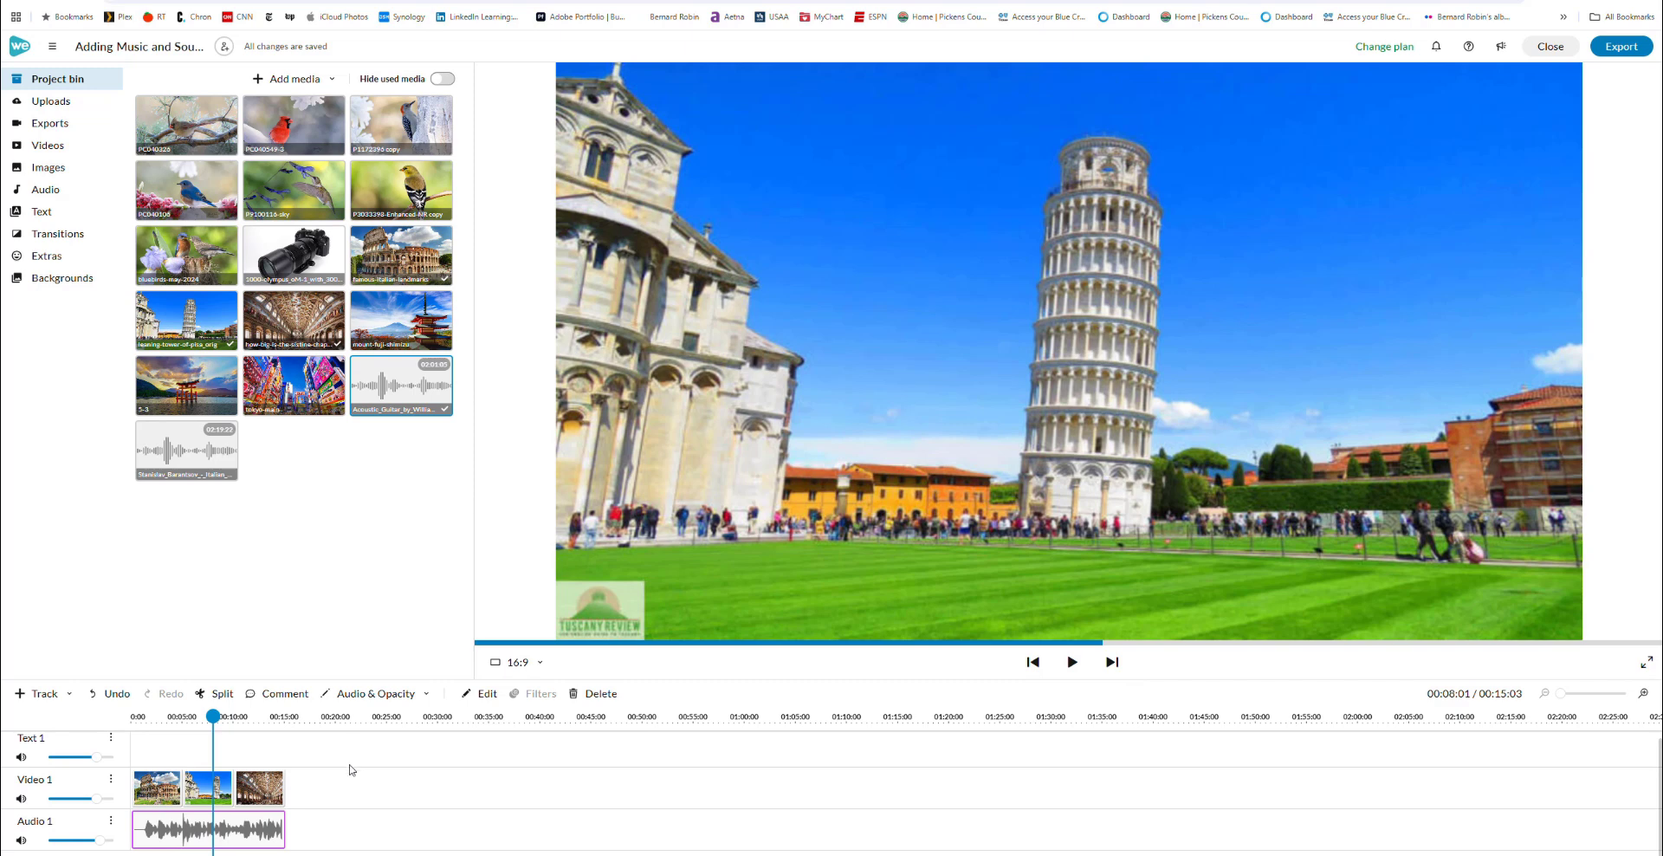
Lower the volume of the Audio 1 track to a quiet level and play a few seconds to check it.
mouse_move(101, 841)
drag(100, 840, 96, 843)
drag(95, 843, 101, 843)
drag(101, 842, 61, 841)
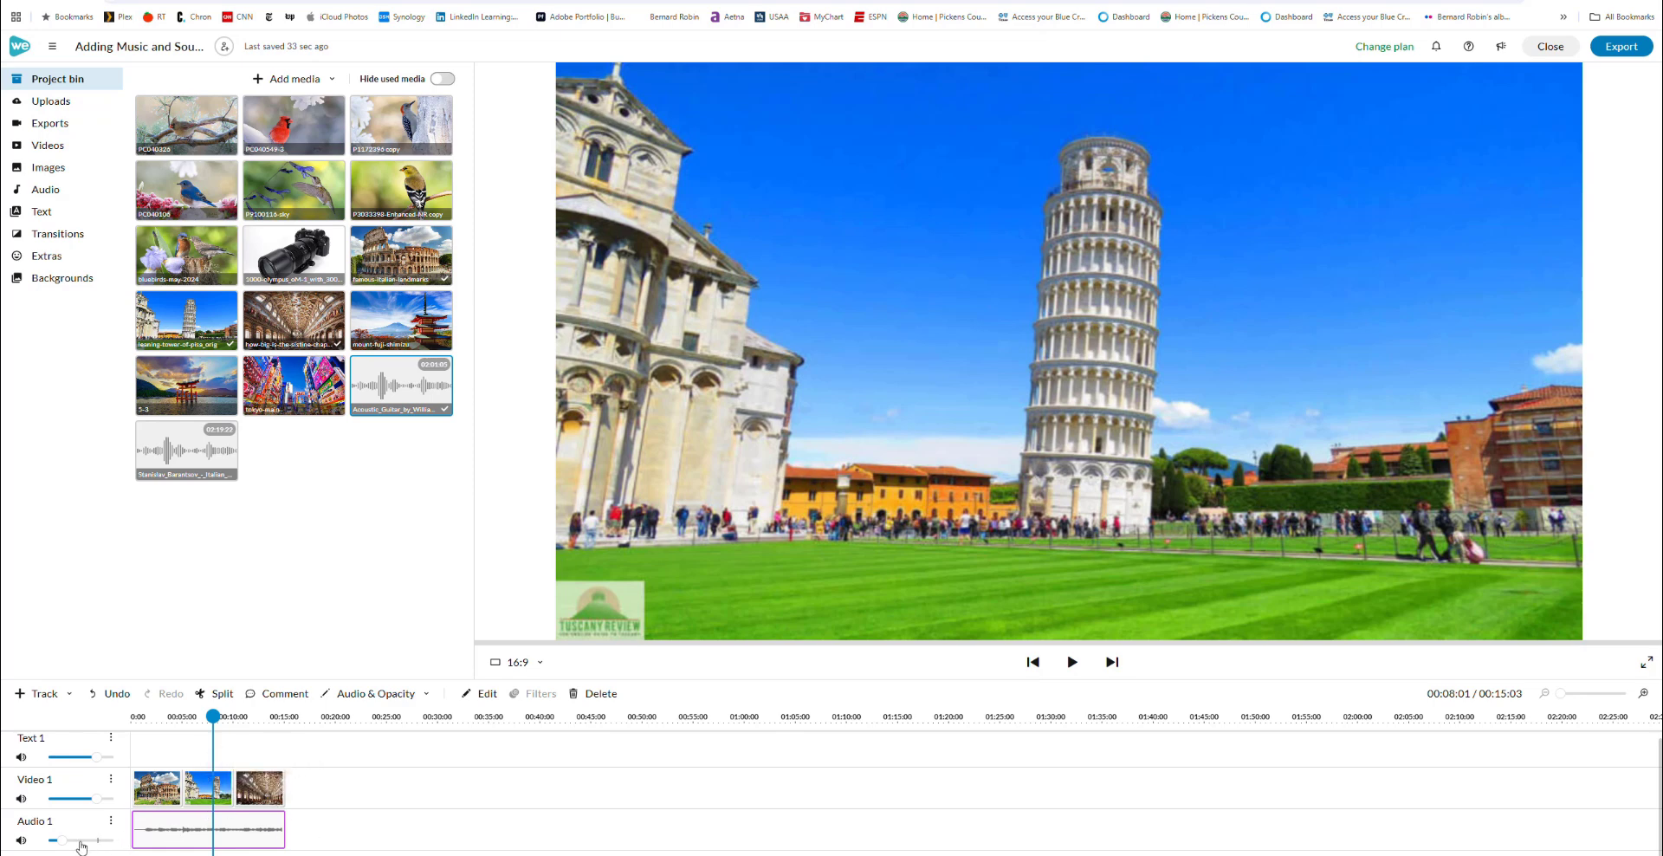
mouse_move(65, 841)
mouse_move(65, 841)
mouse_down()
mouse_move(103, 840)
mouse_move(64, 840)
mouse_up()
click(1074, 663)
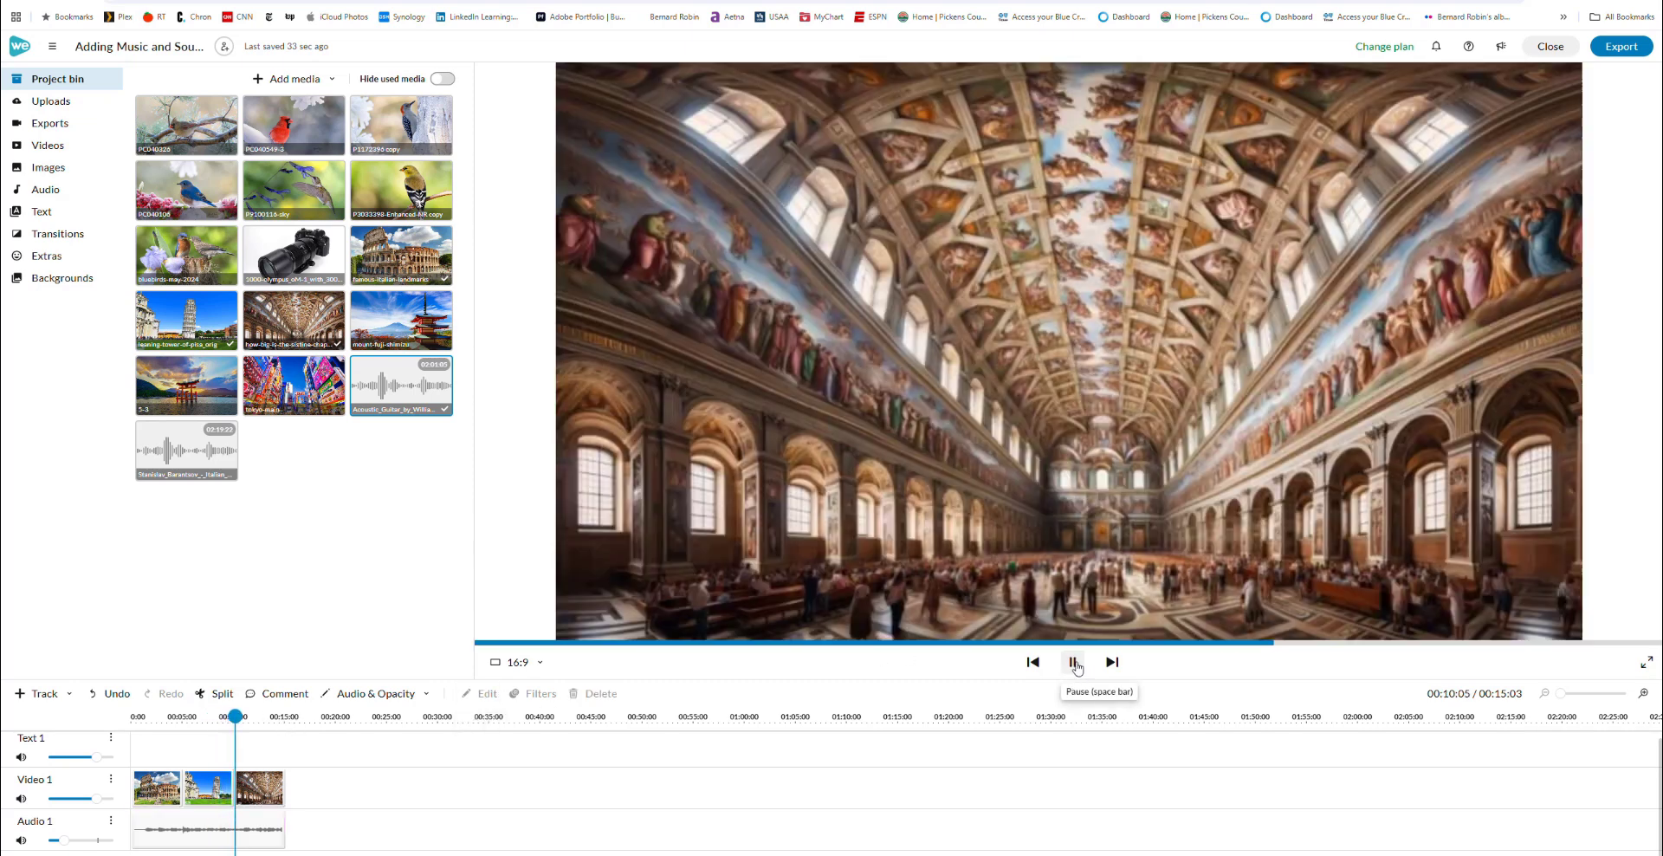
click(1074, 663)
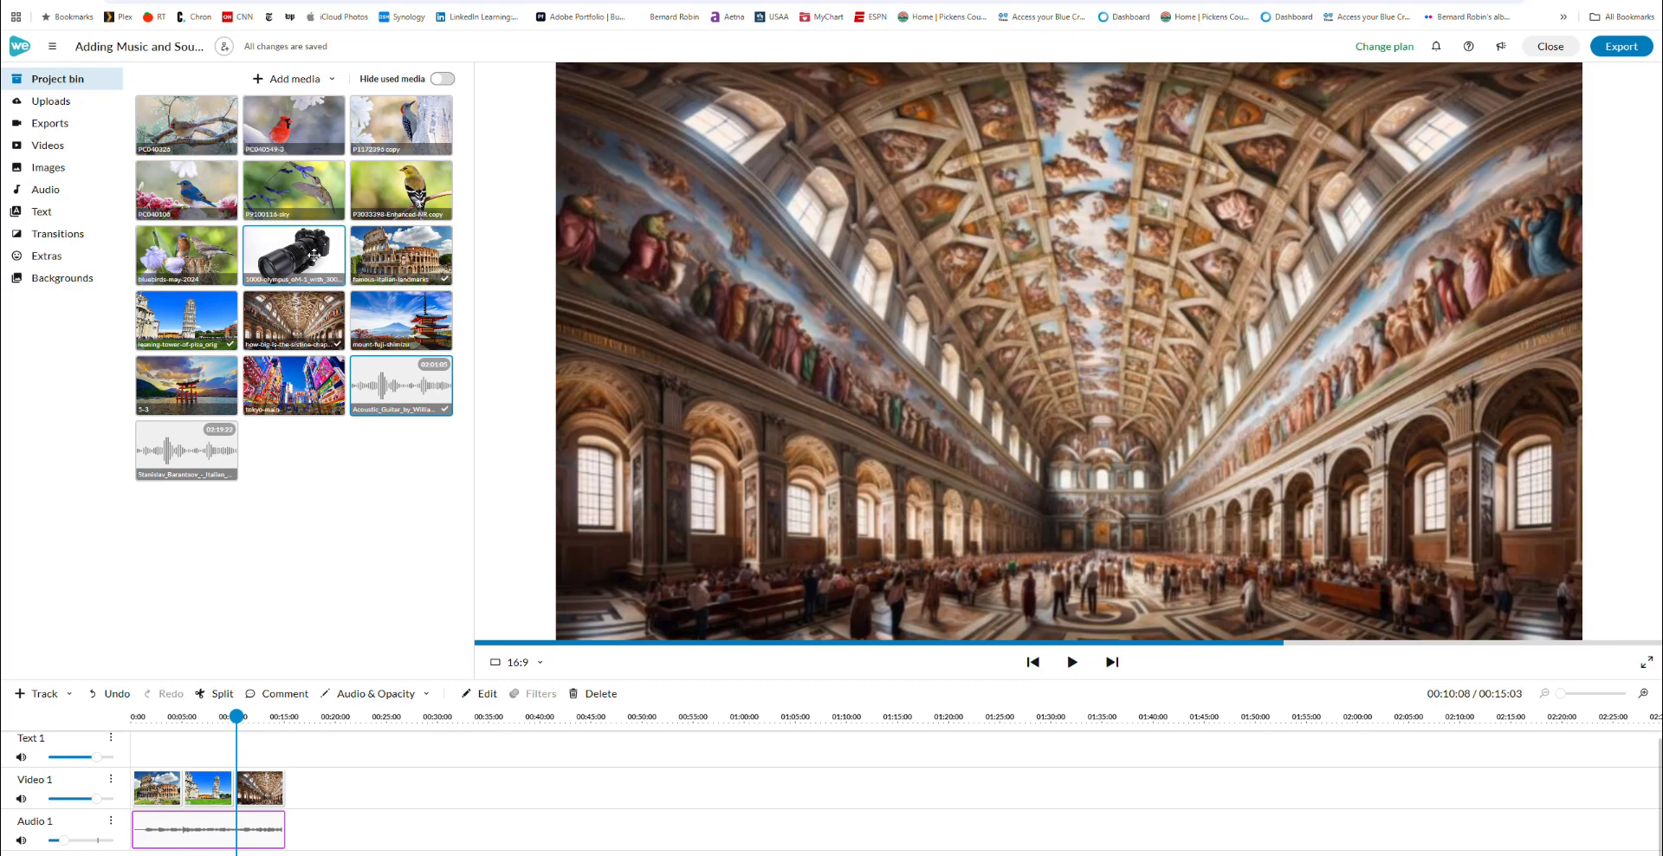
Add the camera image to the Video 1 track directly after the Sistine Chapel image and move the playhead onto it.
drag(310, 253, 313, 786)
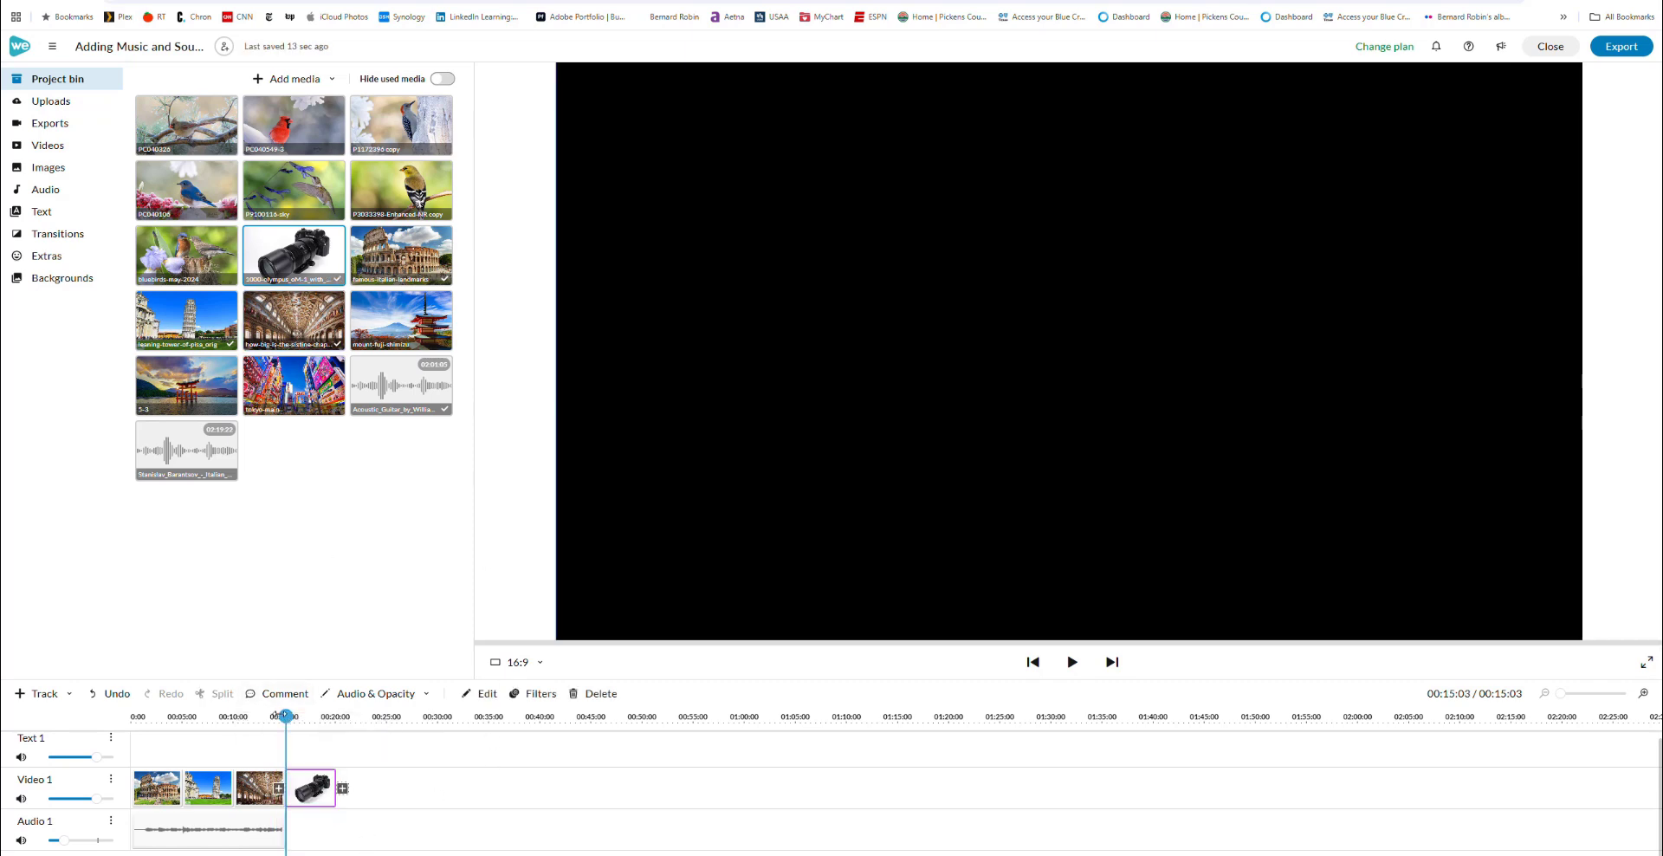
click(292, 717)
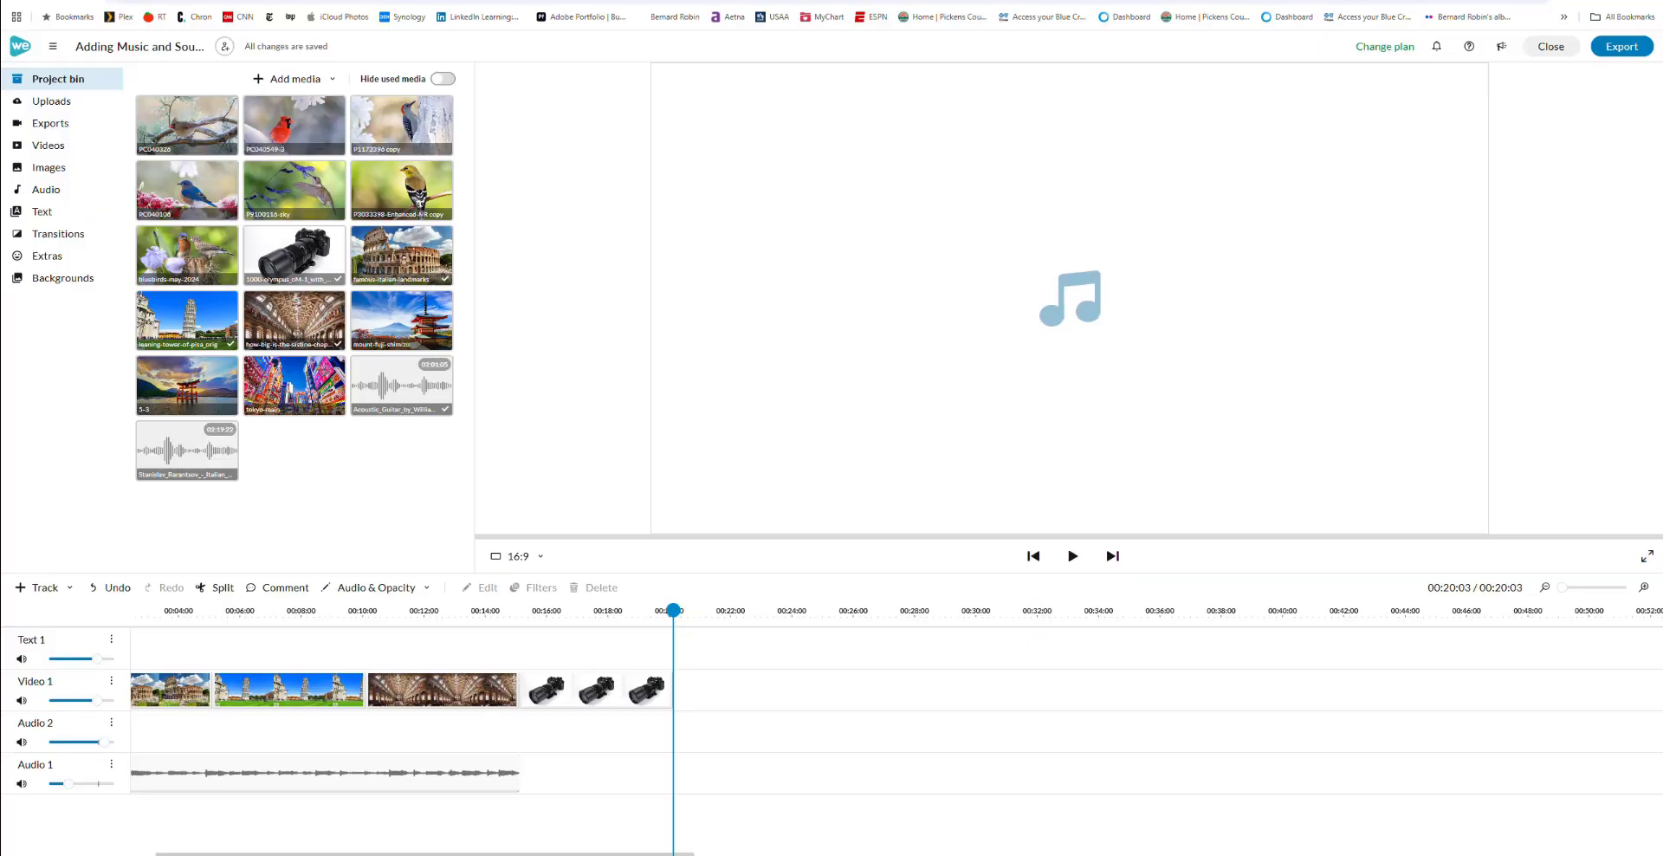
Switch to the Pixabay website and search its sound effects for "camera shutter".
drag(1662, 73, 801, 151)
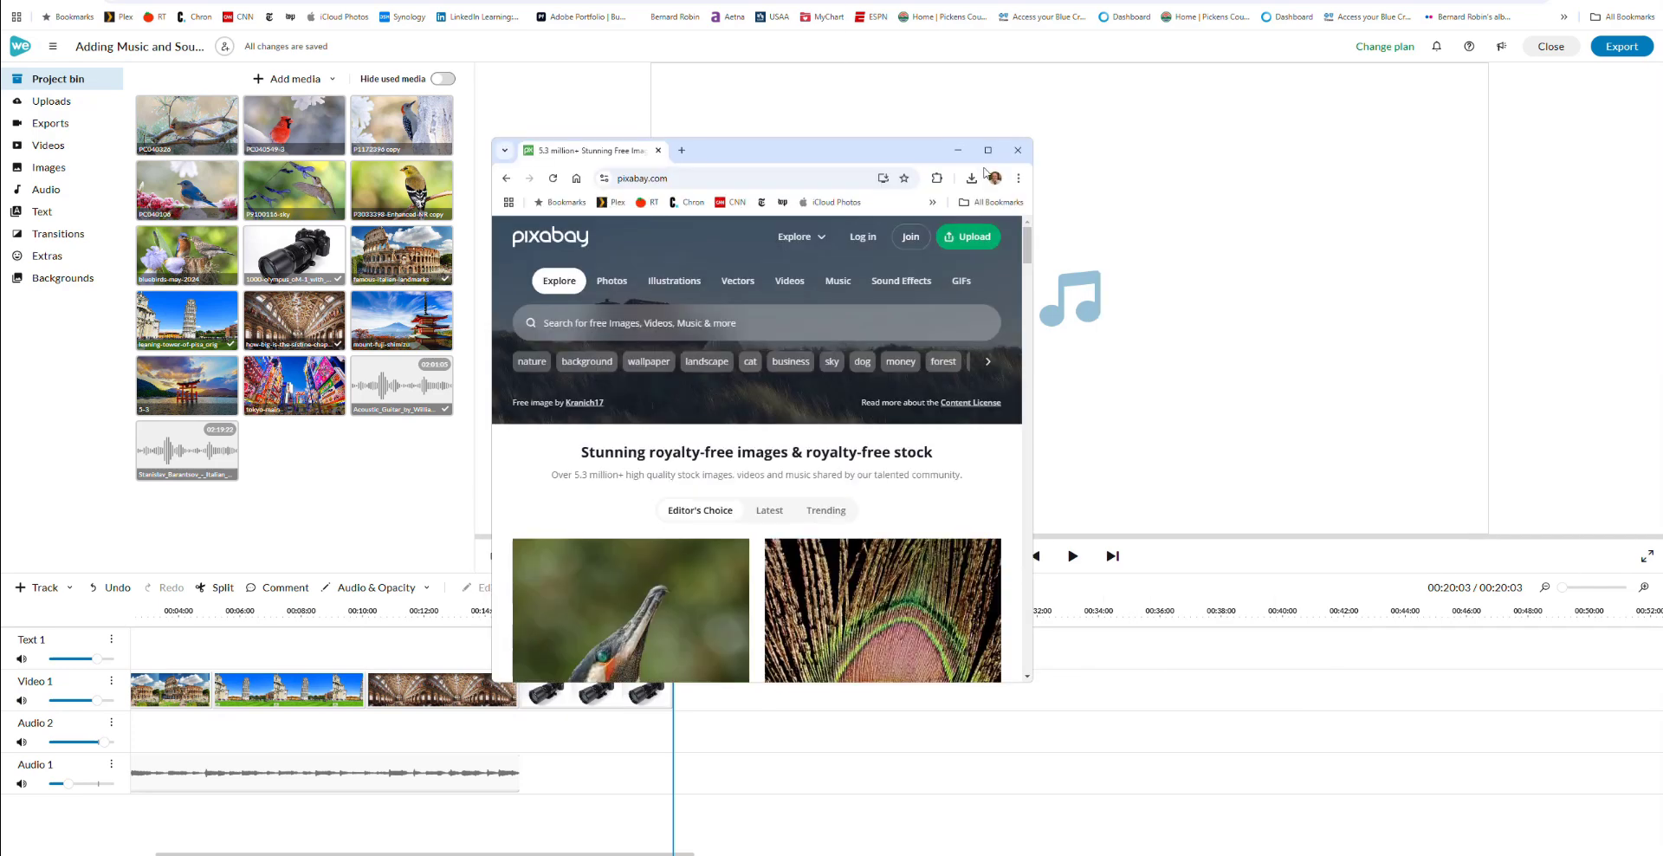
click(989, 151)
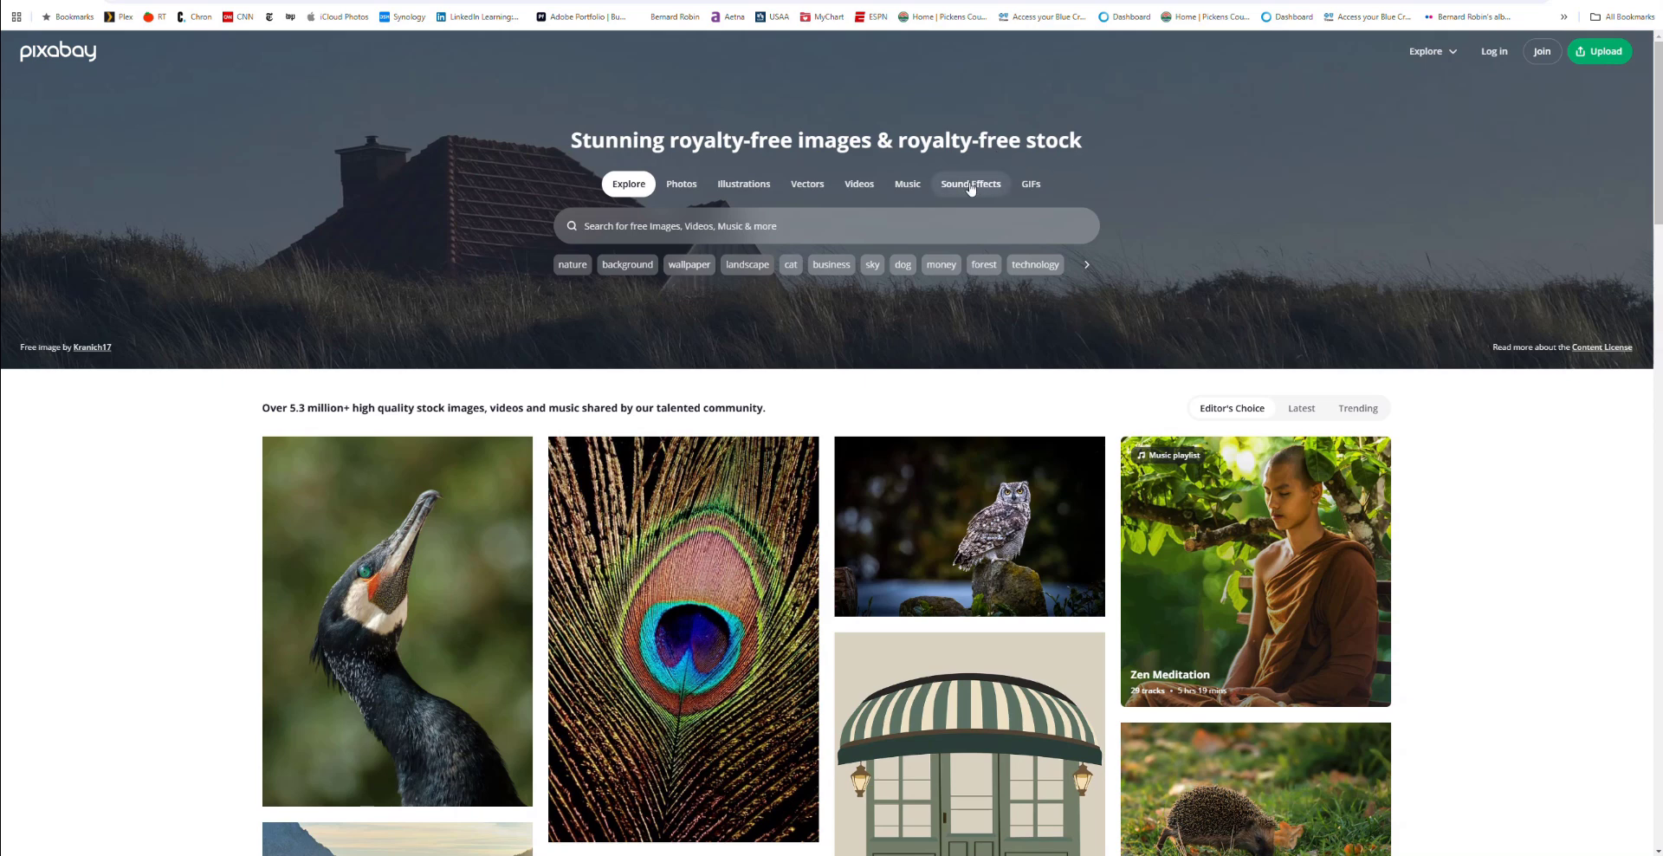
click(971, 185)
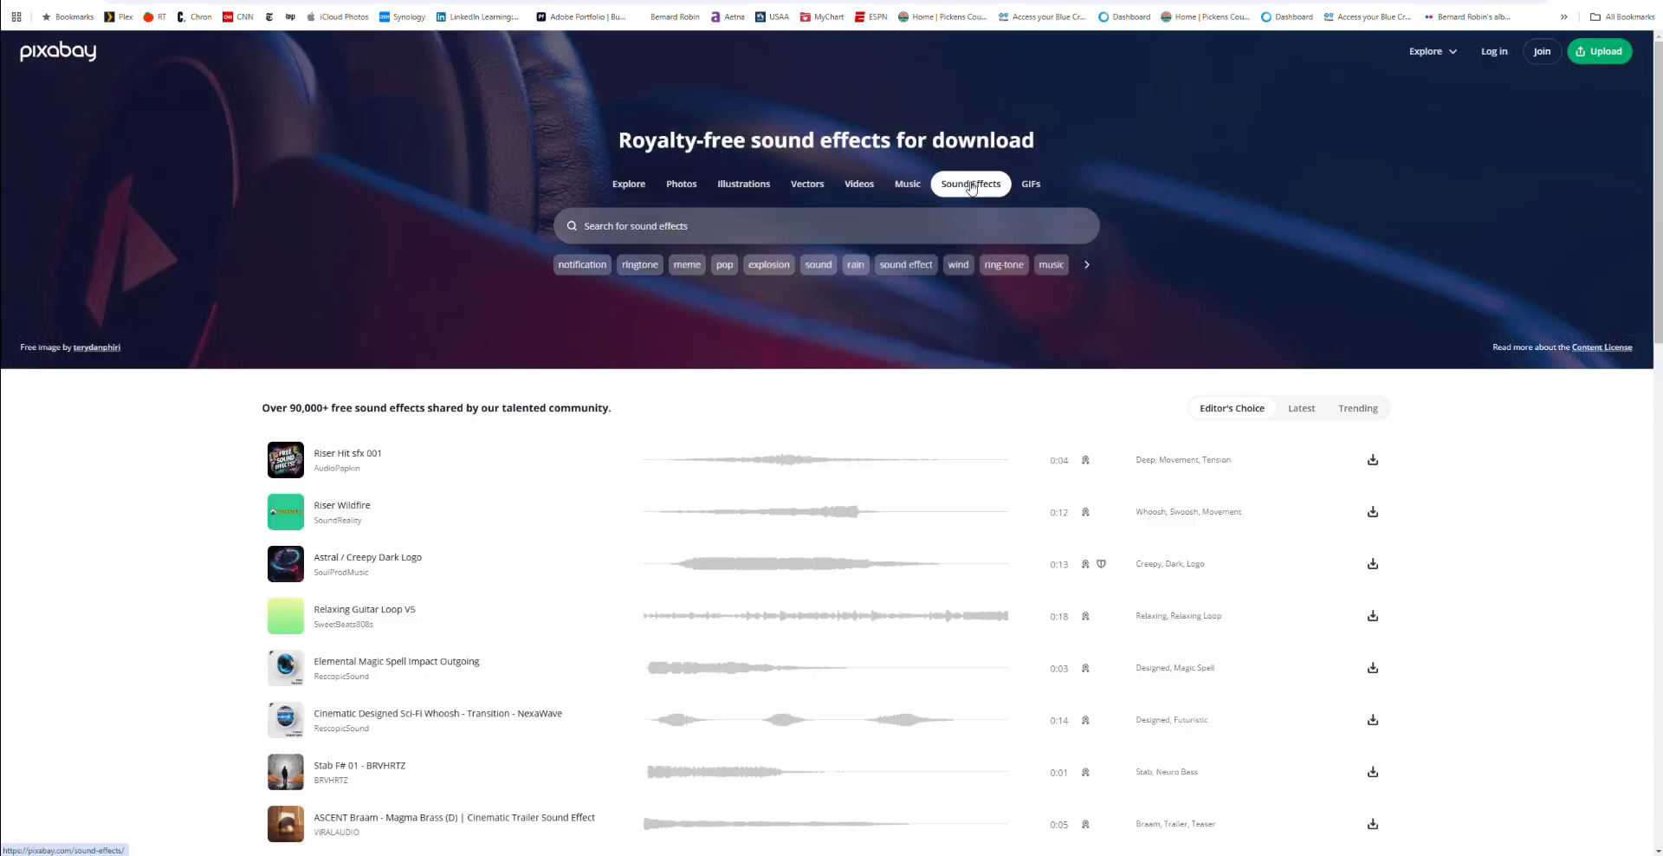
click(693, 227)
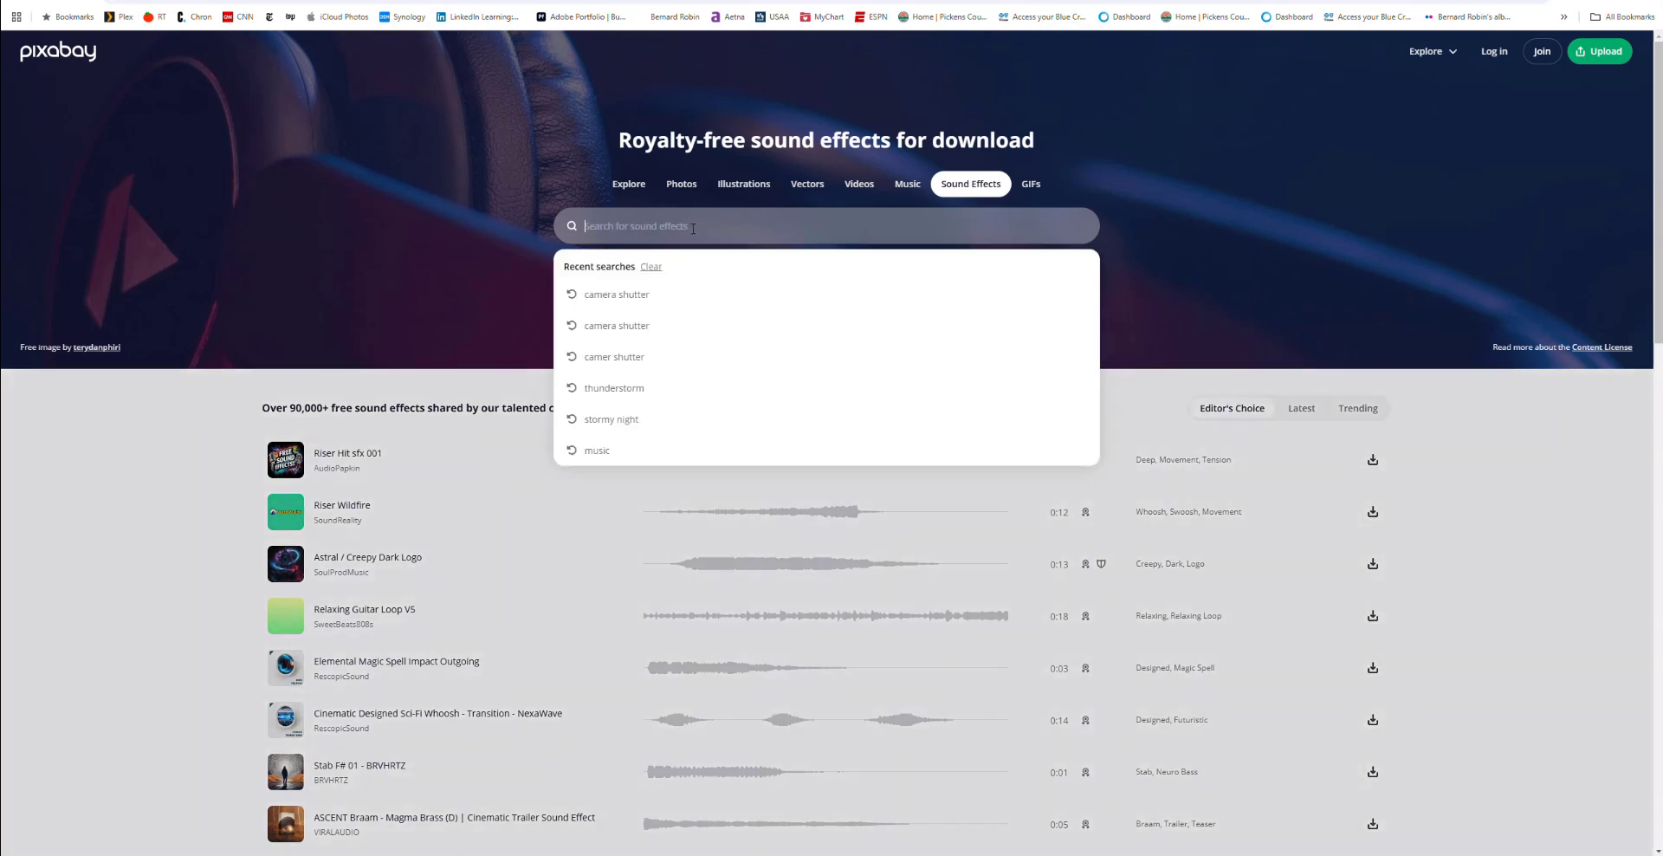
click(629, 297)
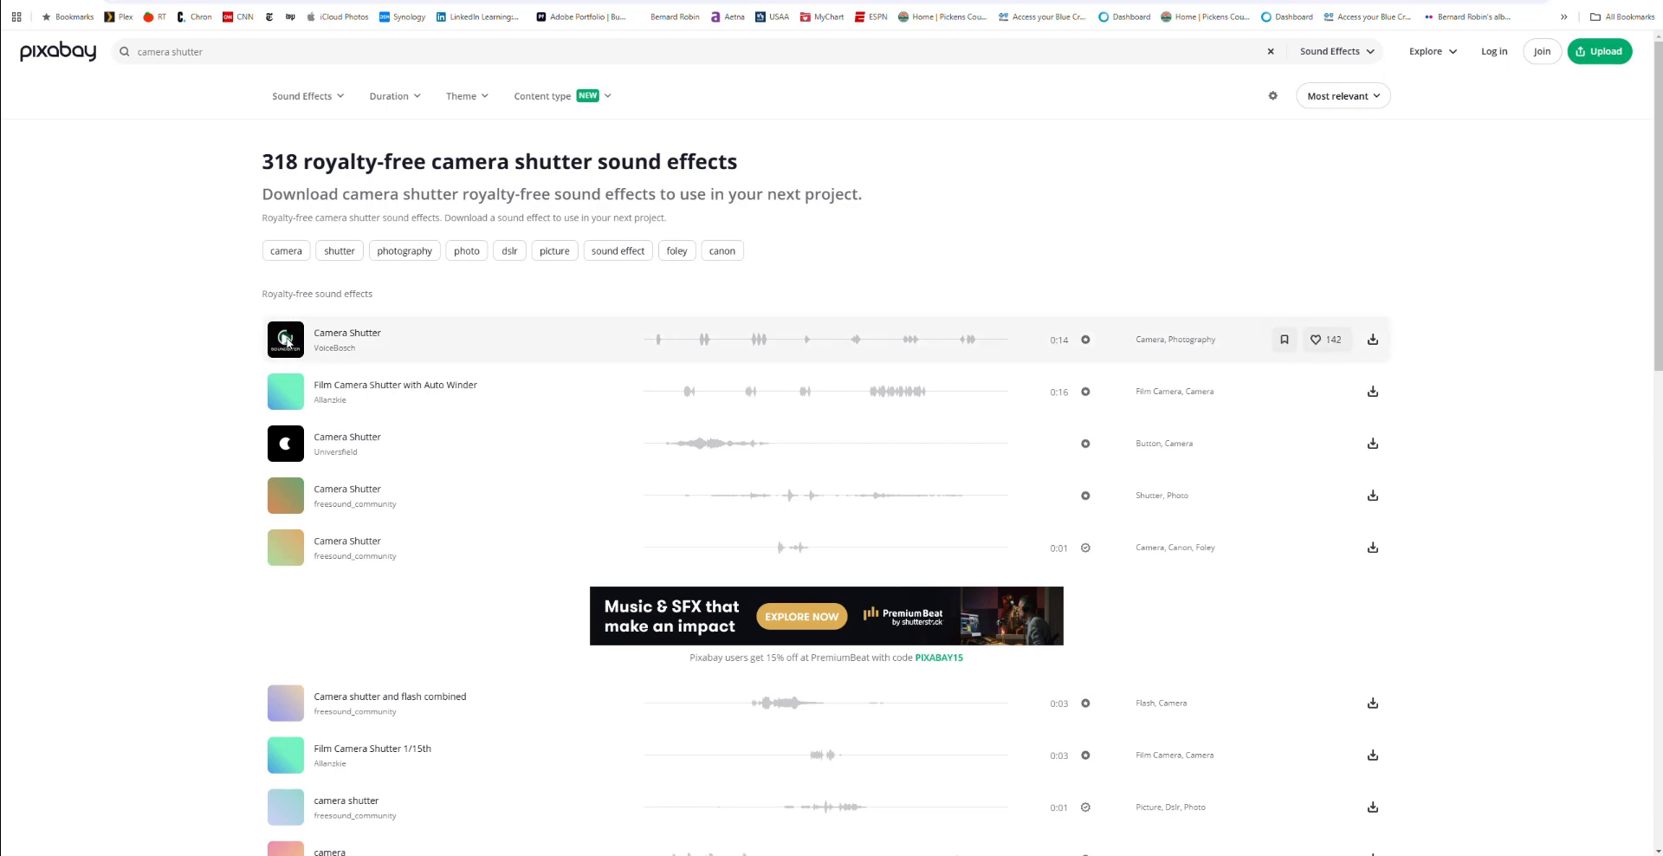
Preview the first Camera Shutter sound and download it as camera-shutter-187326.mp3 into the 05. Sound Effects folder.
click(287, 342)
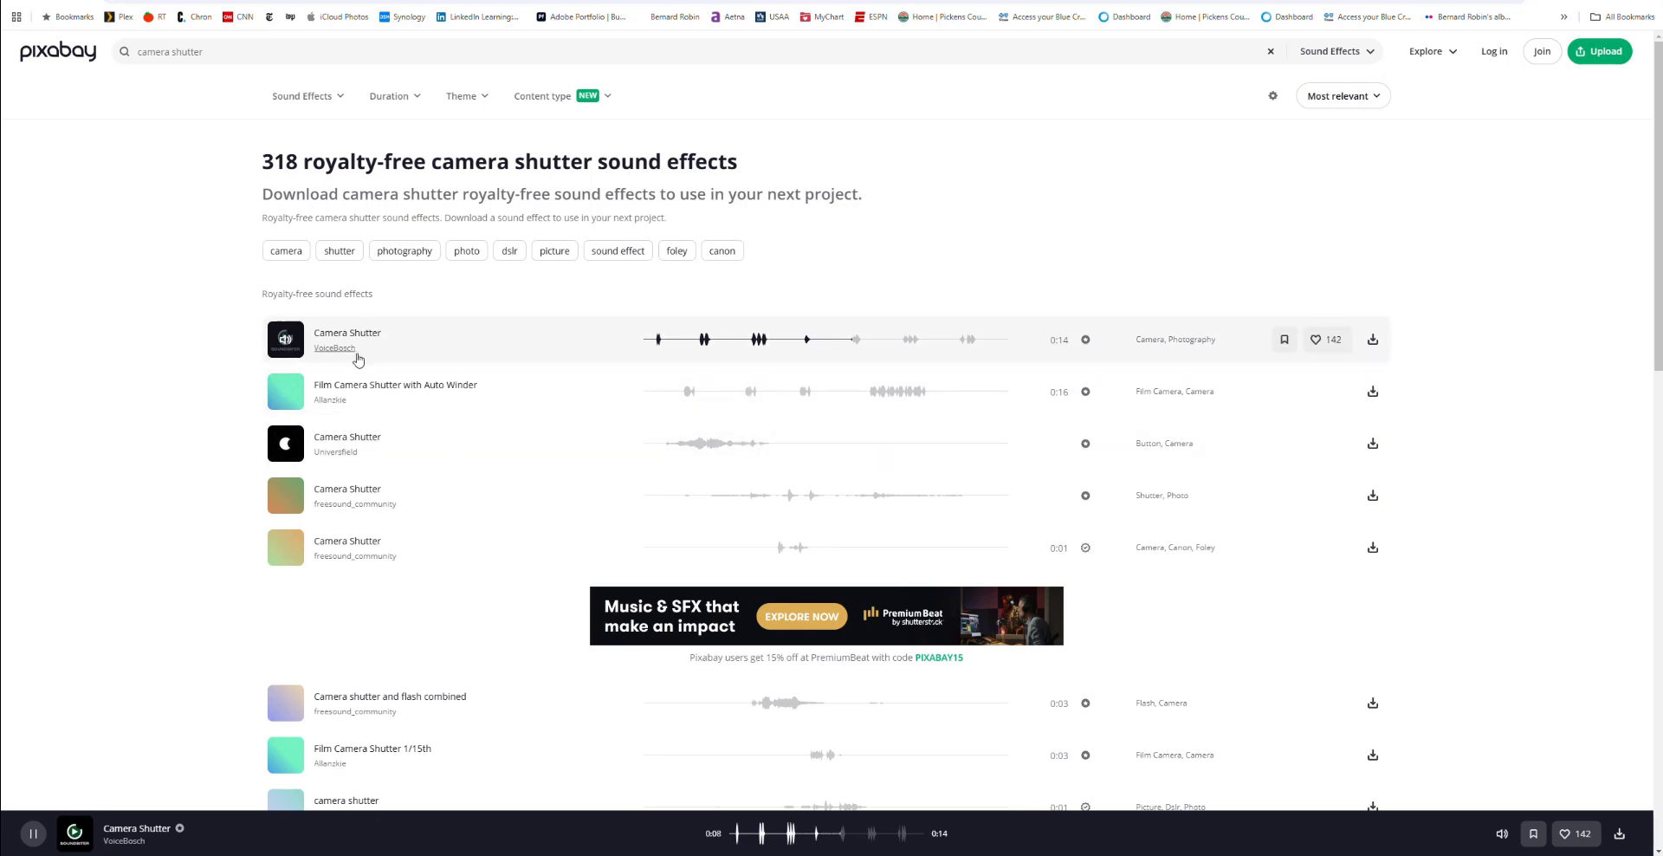
click(286, 340)
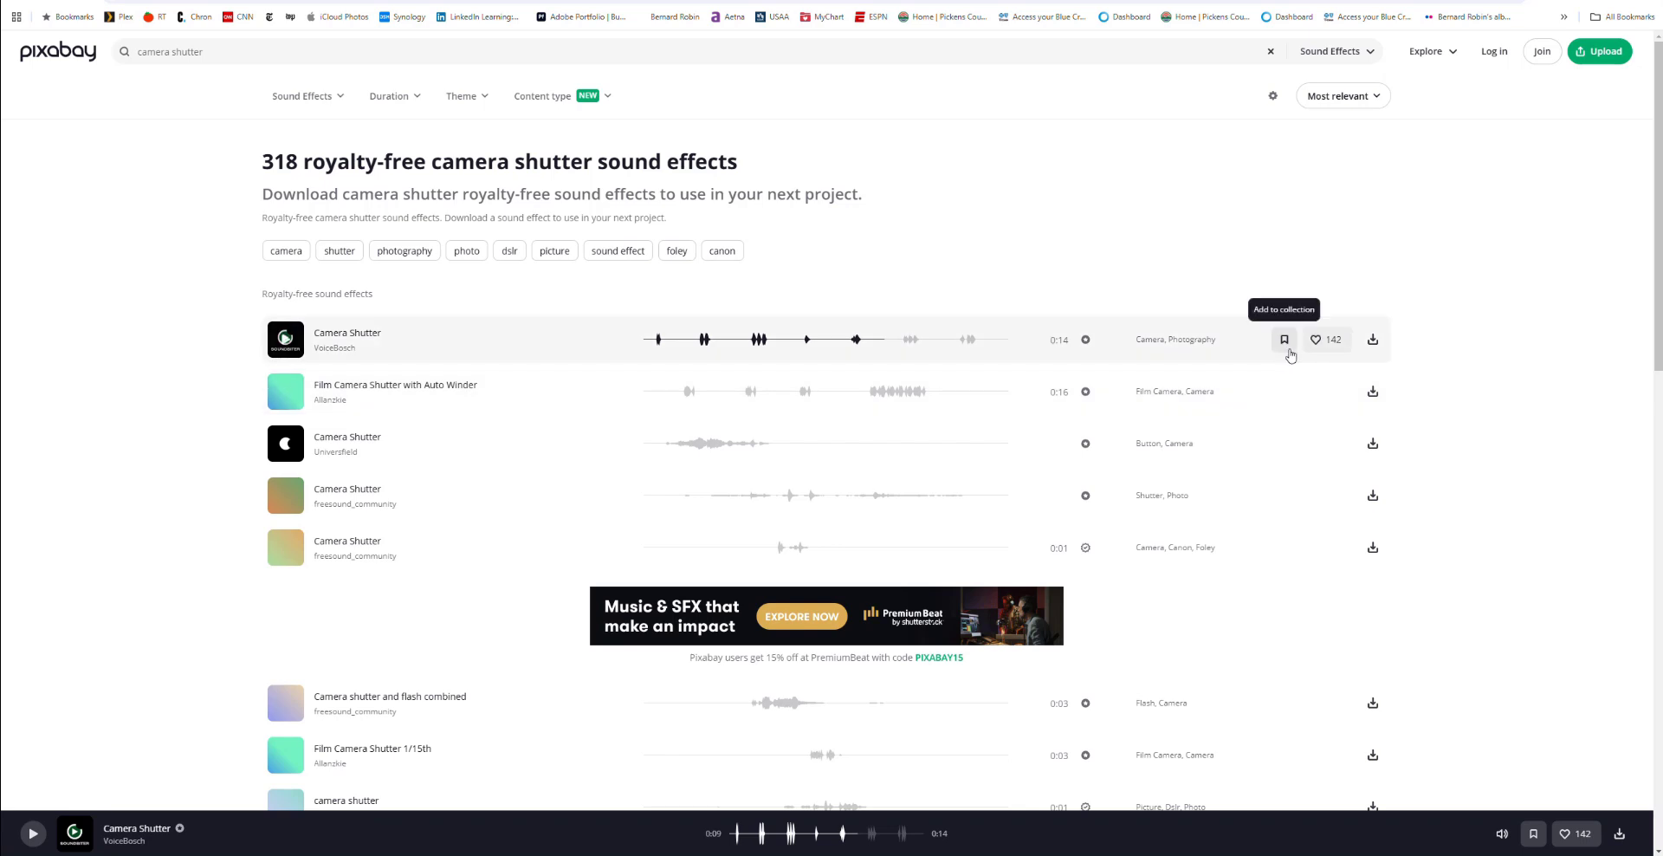
click(1373, 340)
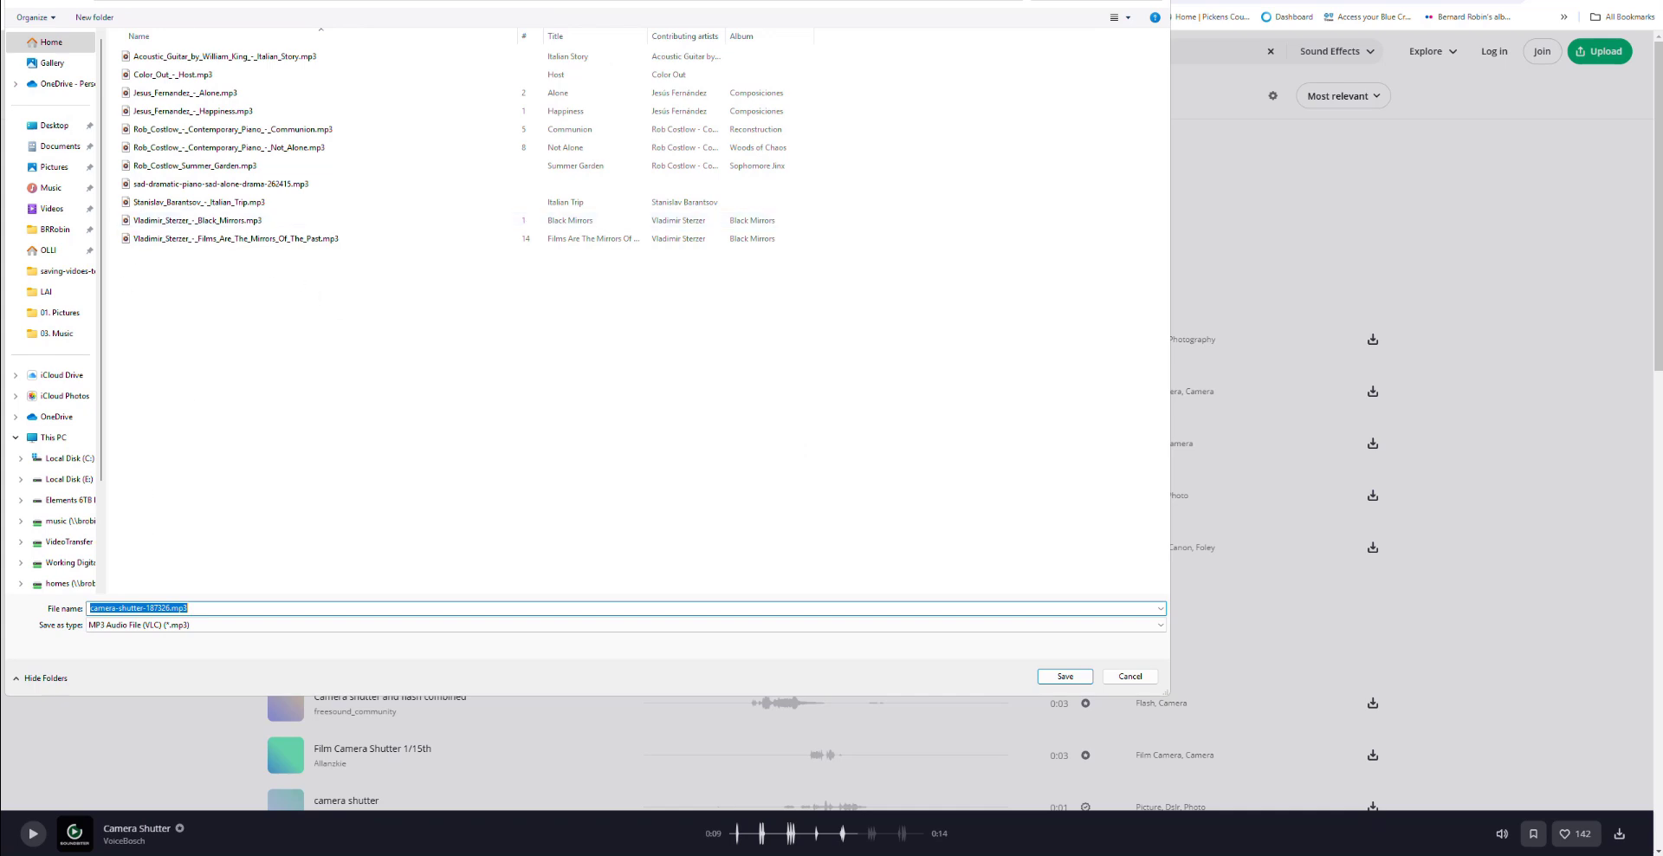
click(203, 0)
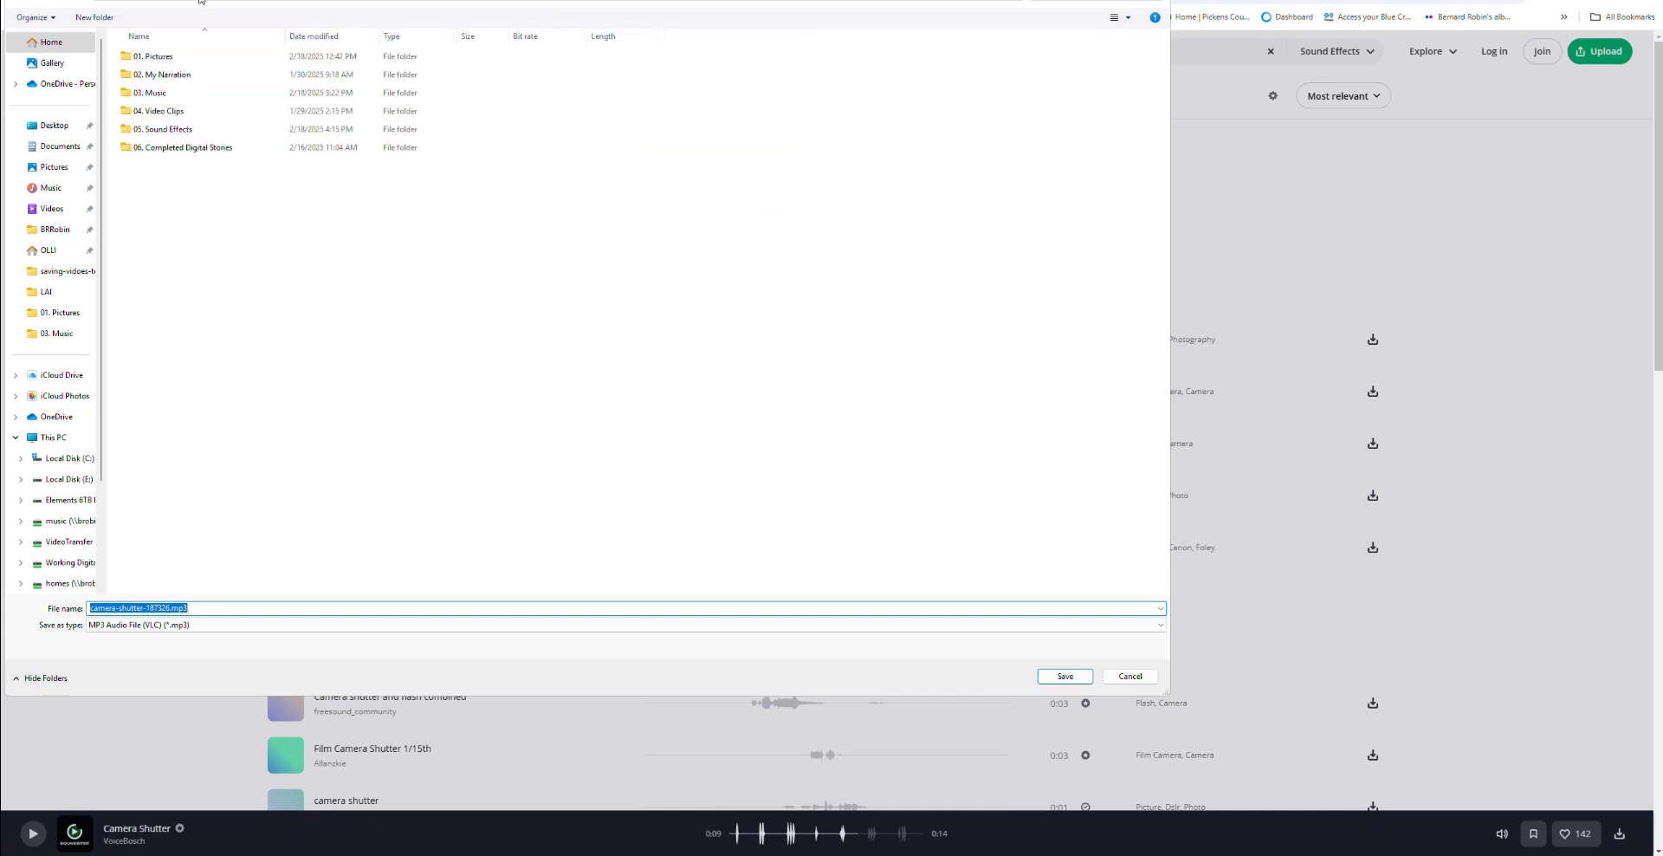
double_click(162, 131)
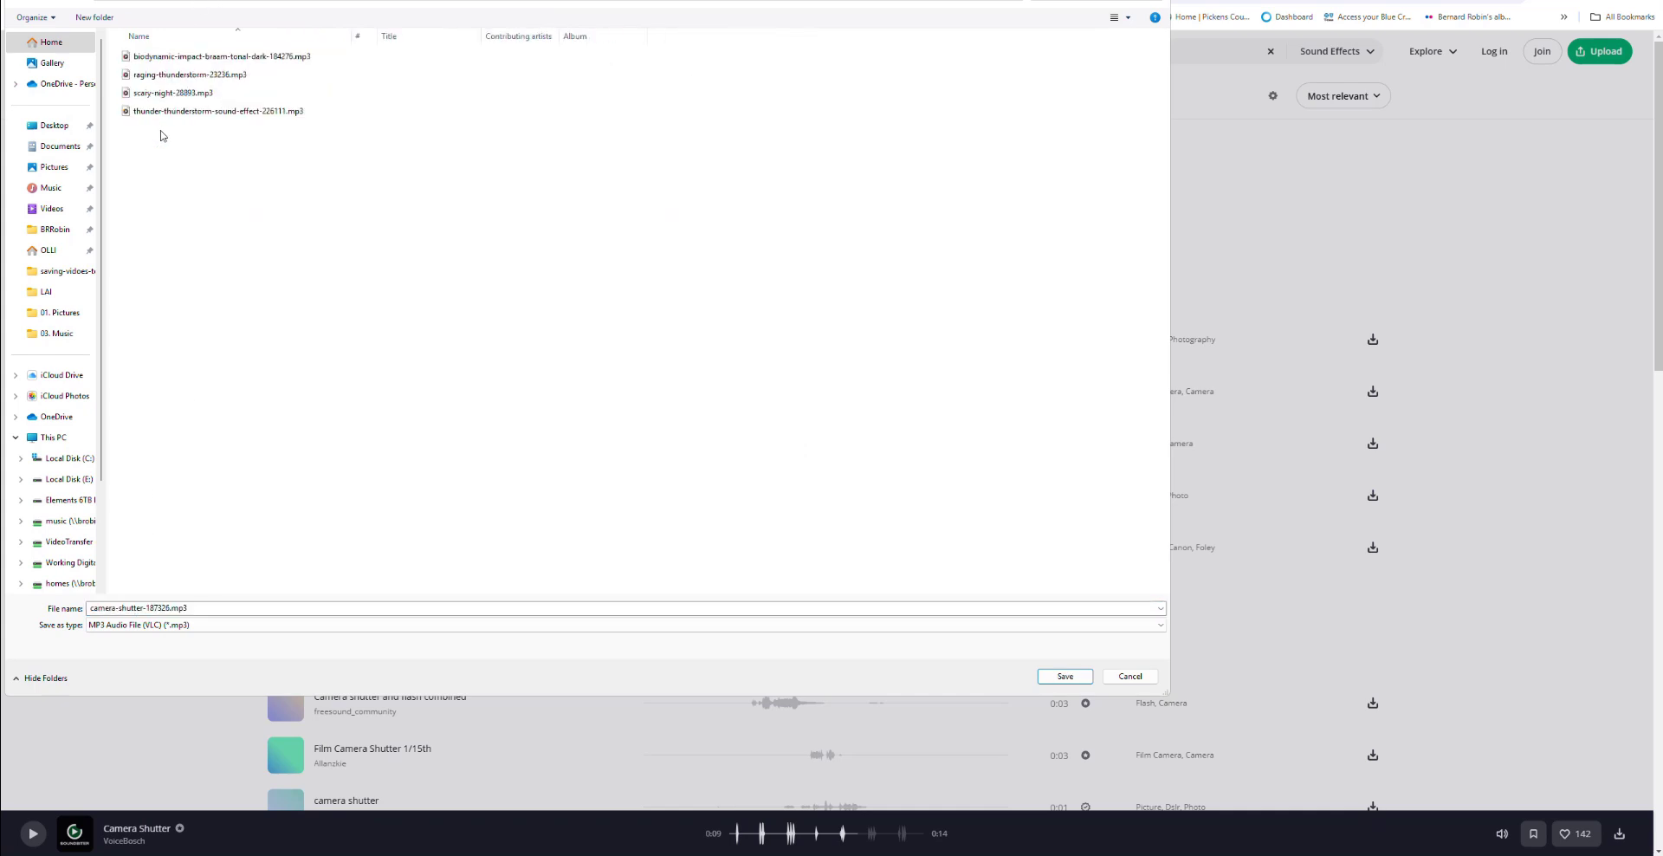
click(1066, 677)
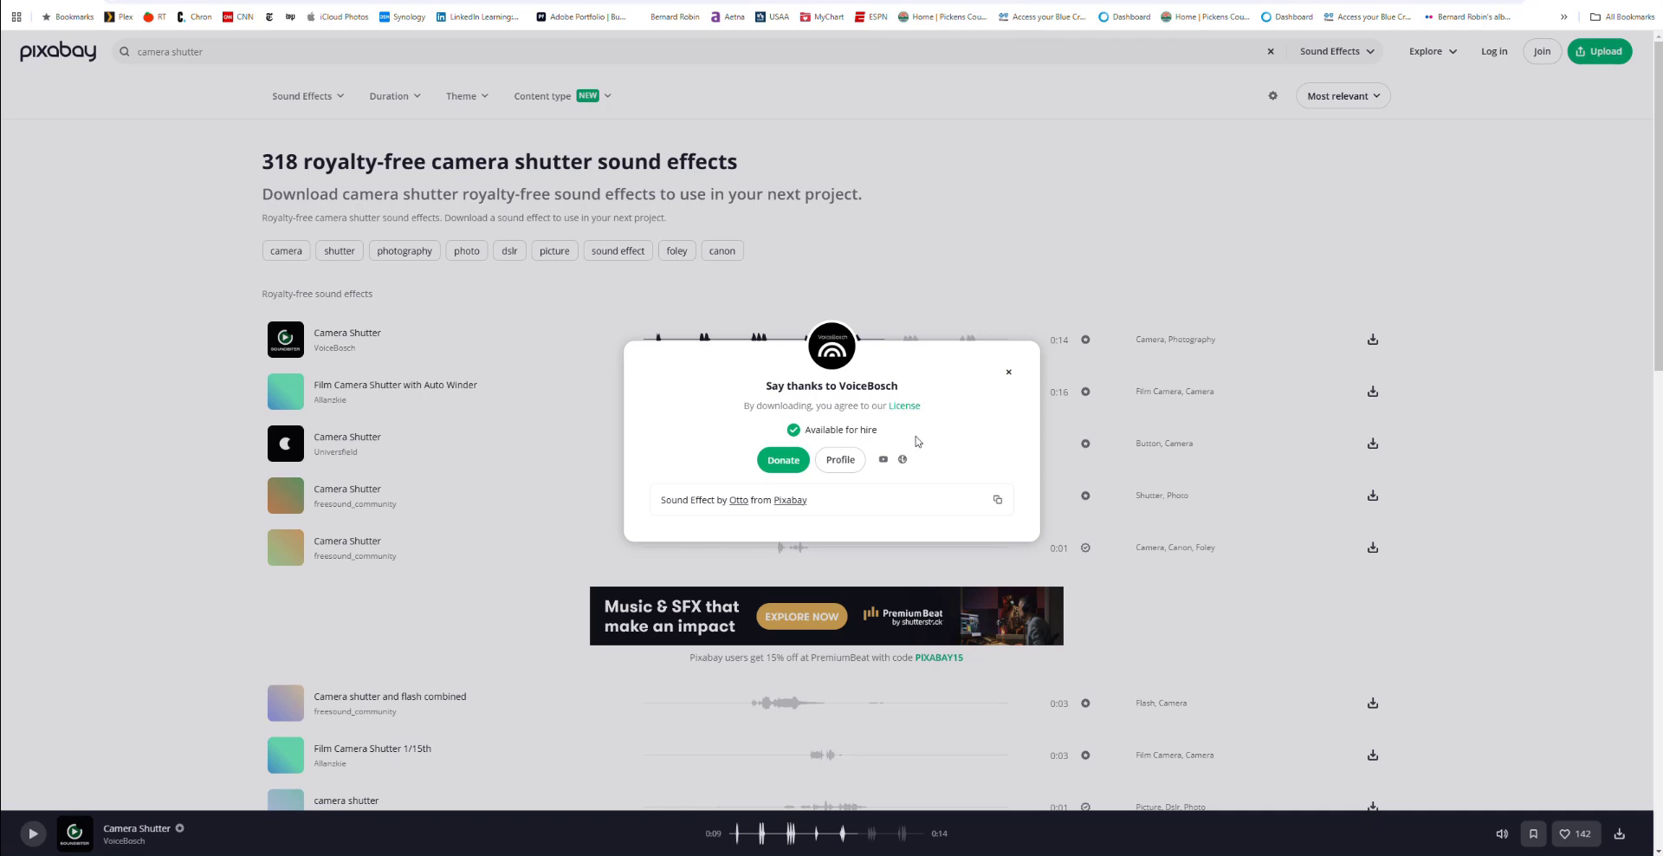
click(1008, 372)
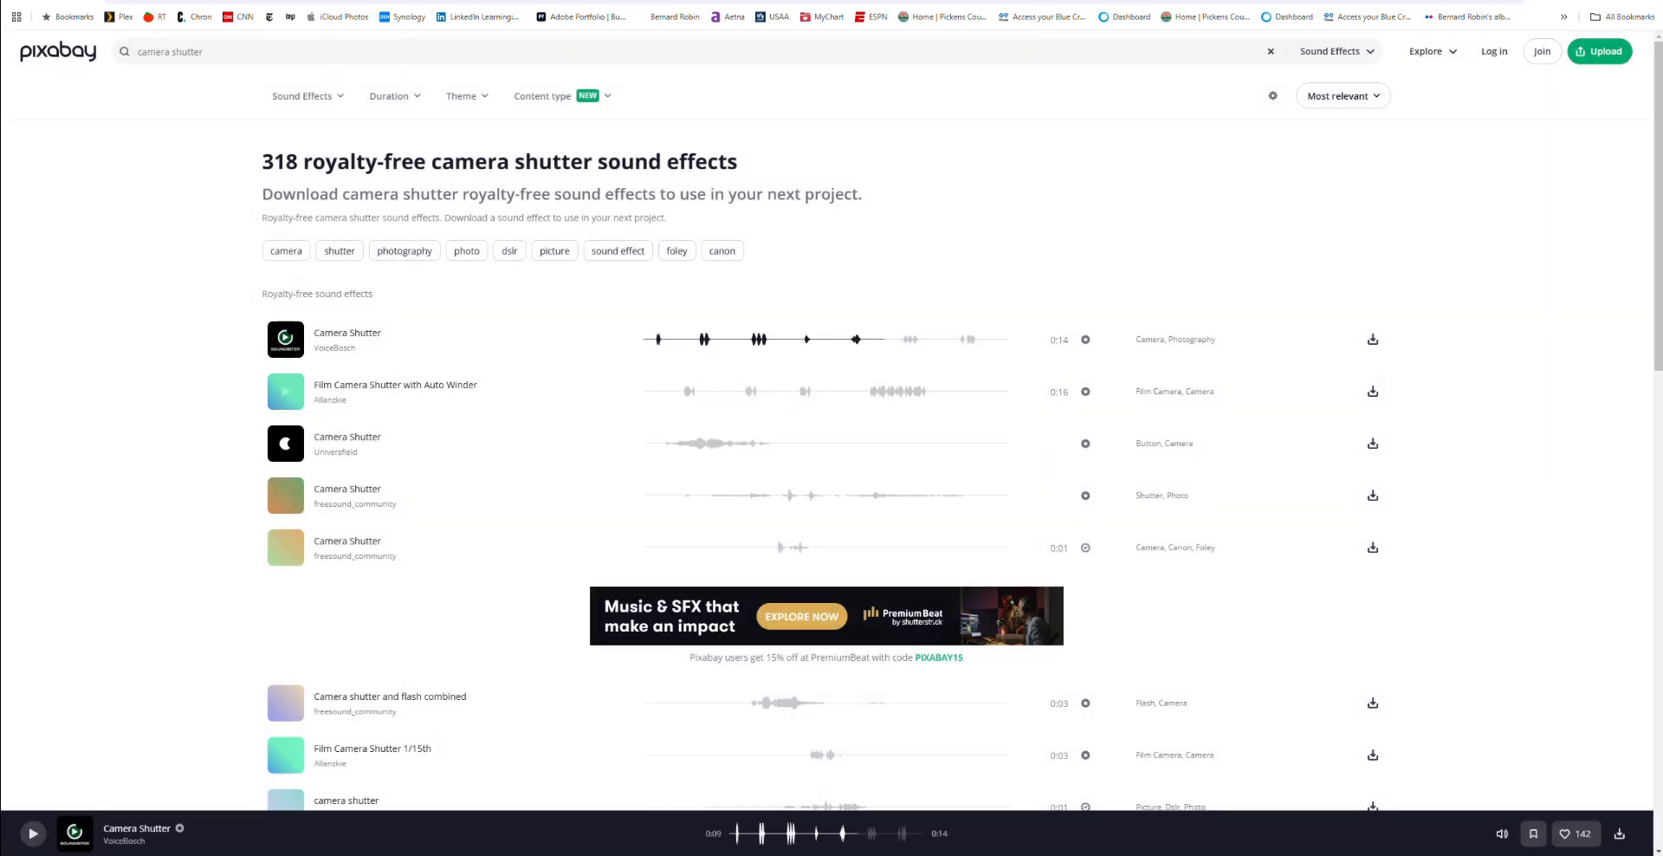
Return to the WeVideo project and import camera-shutter-187326.mp3 into its project bin.
click(1430, 1)
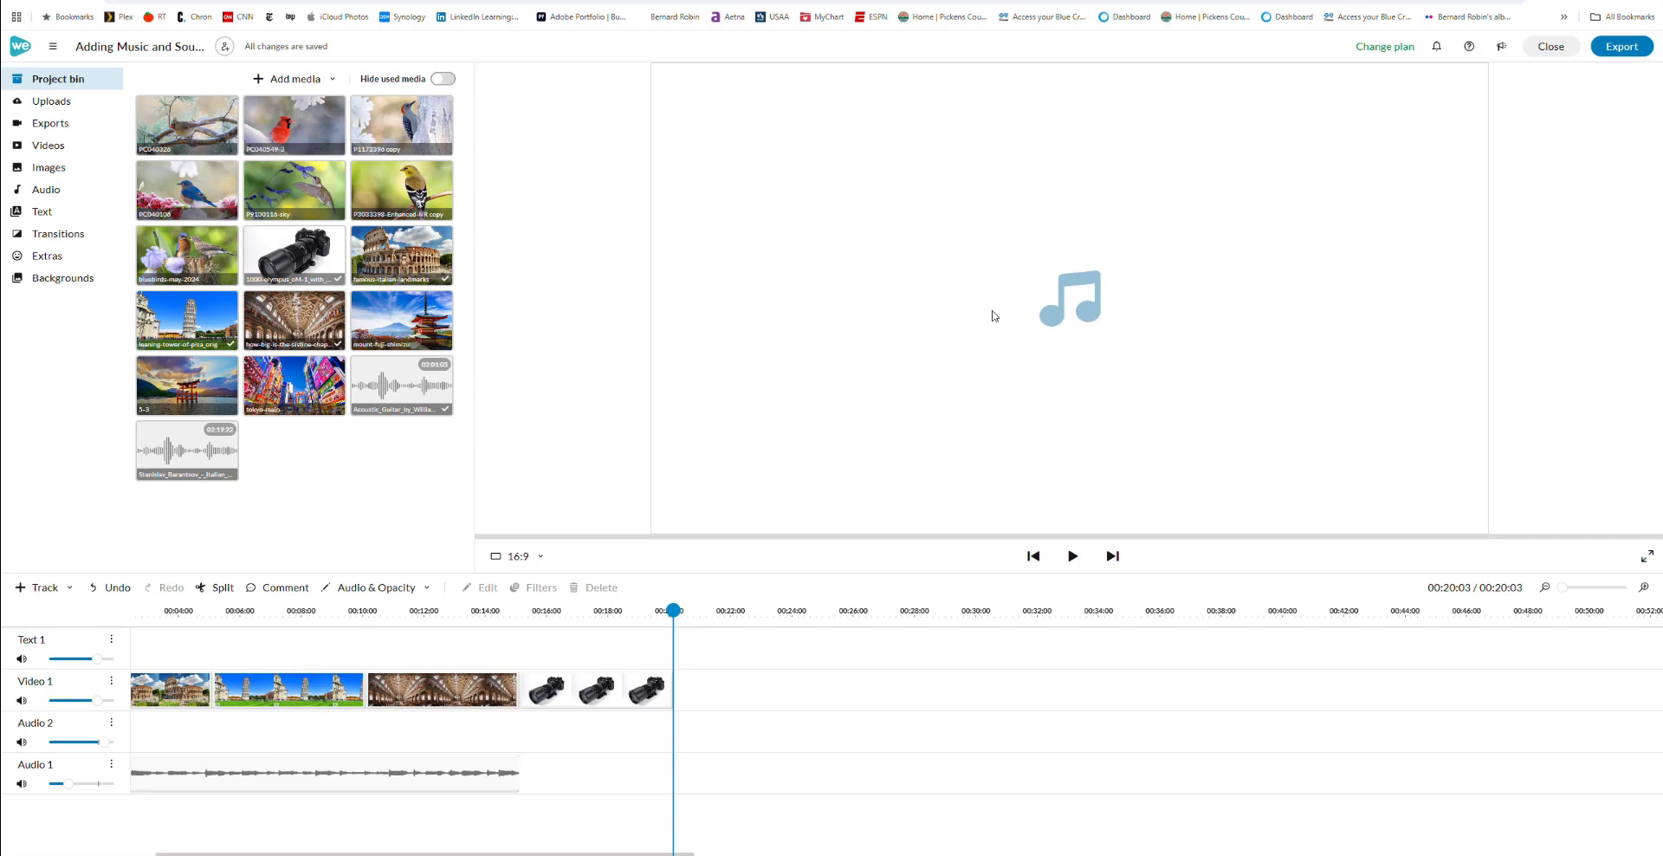
click(288, 80)
click(292, 105)
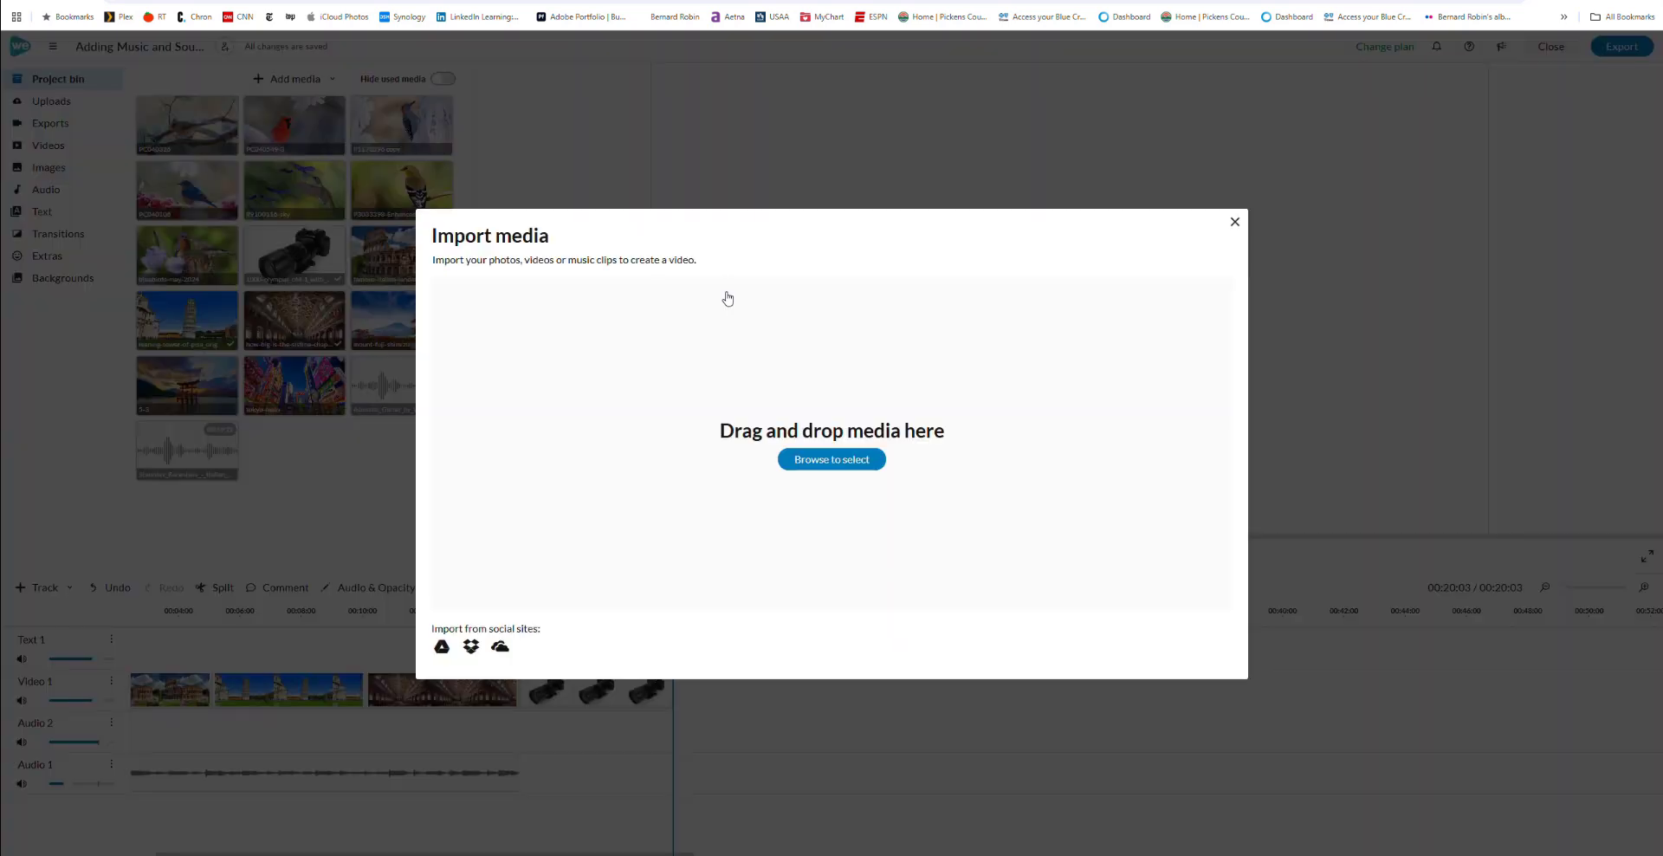
click(847, 462)
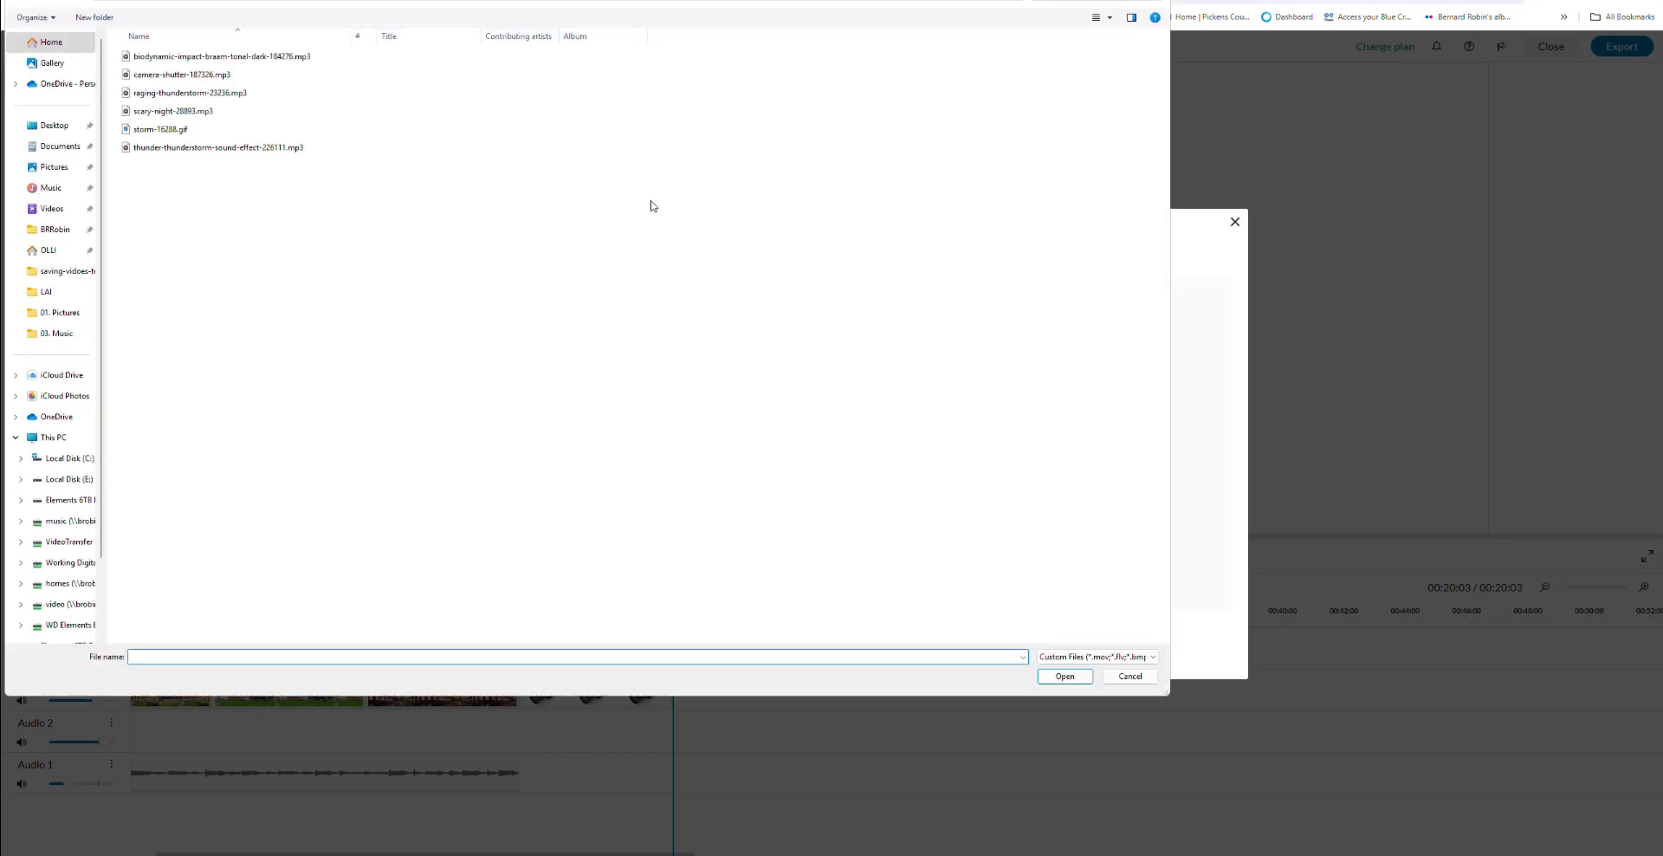
double_click(154, 75)
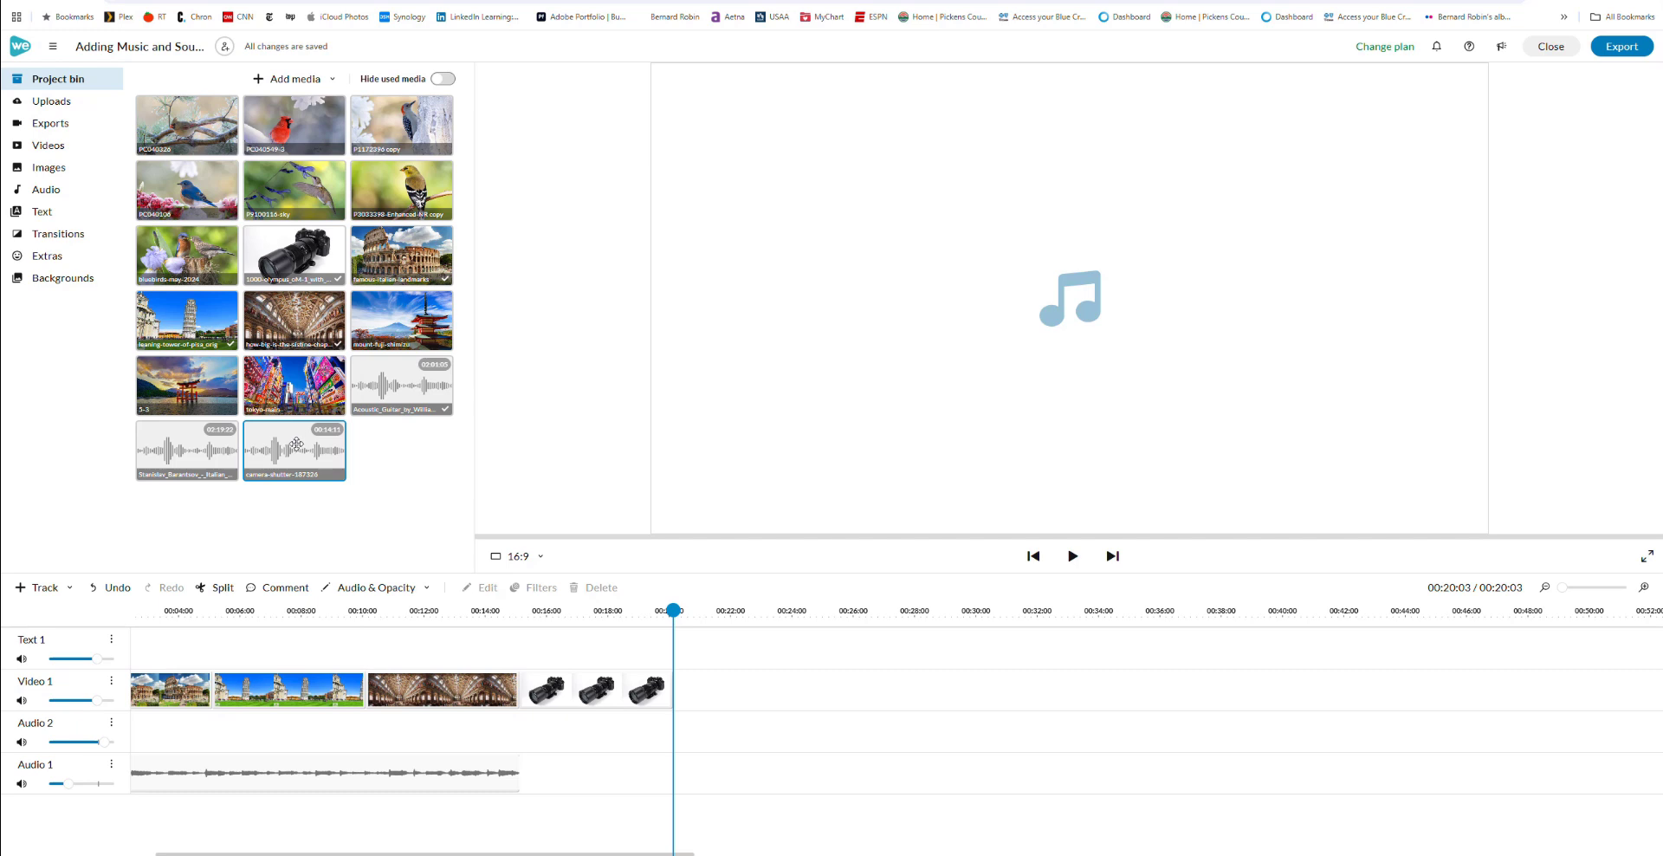
Place the camera-shutter sound at the start of the camera image and move it onto a newly added audio track.
drag(303, 443, 535, 768)
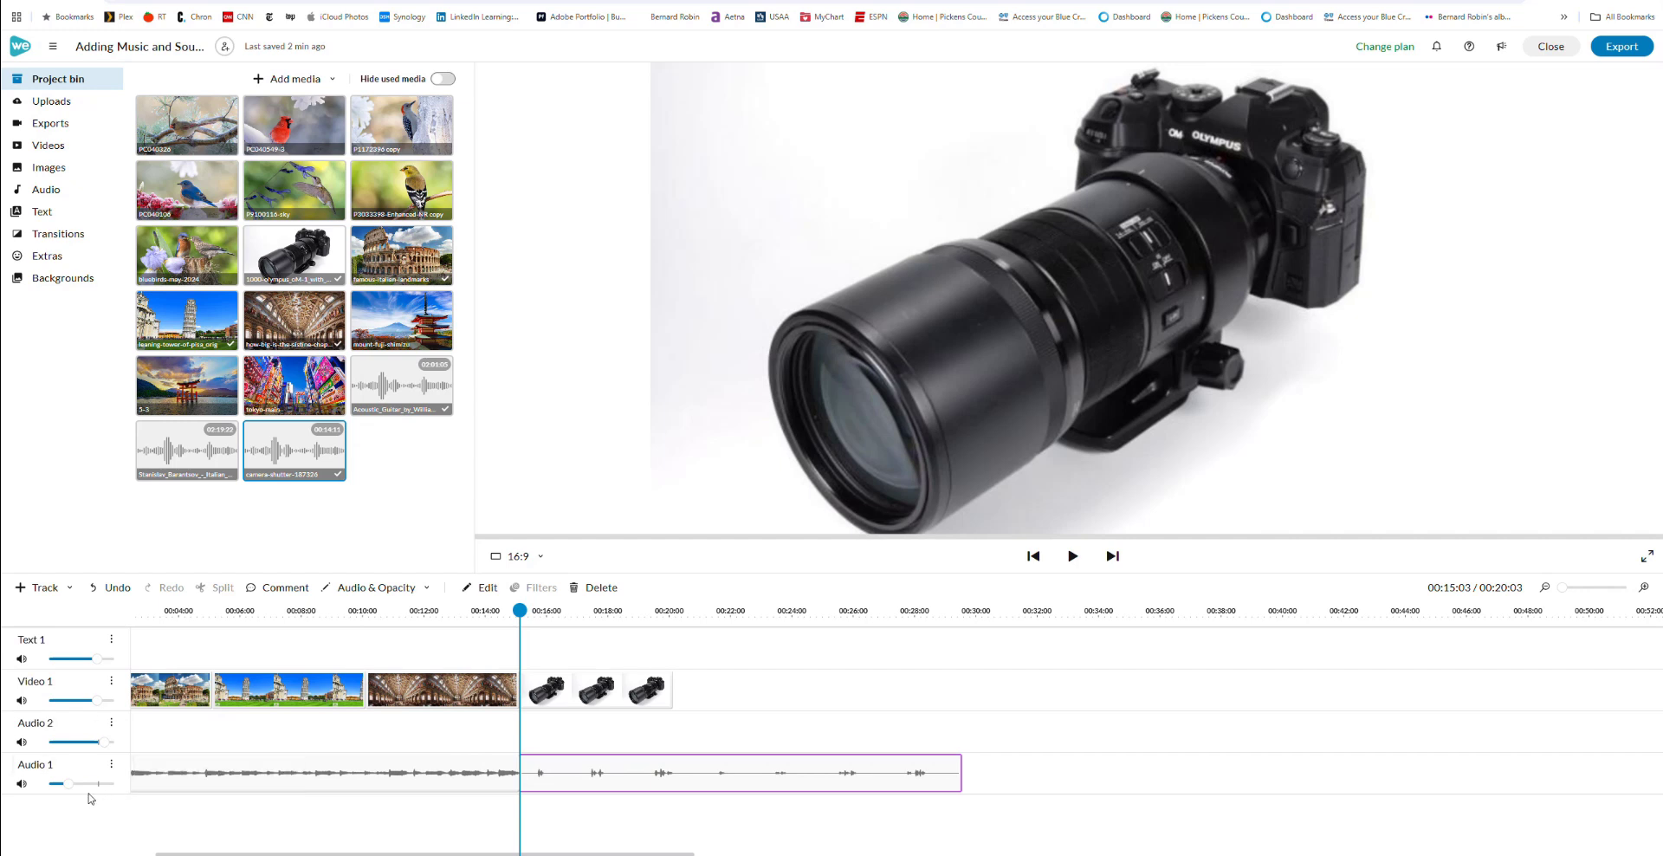
mouse_move(67, 785)
click(39, 589)
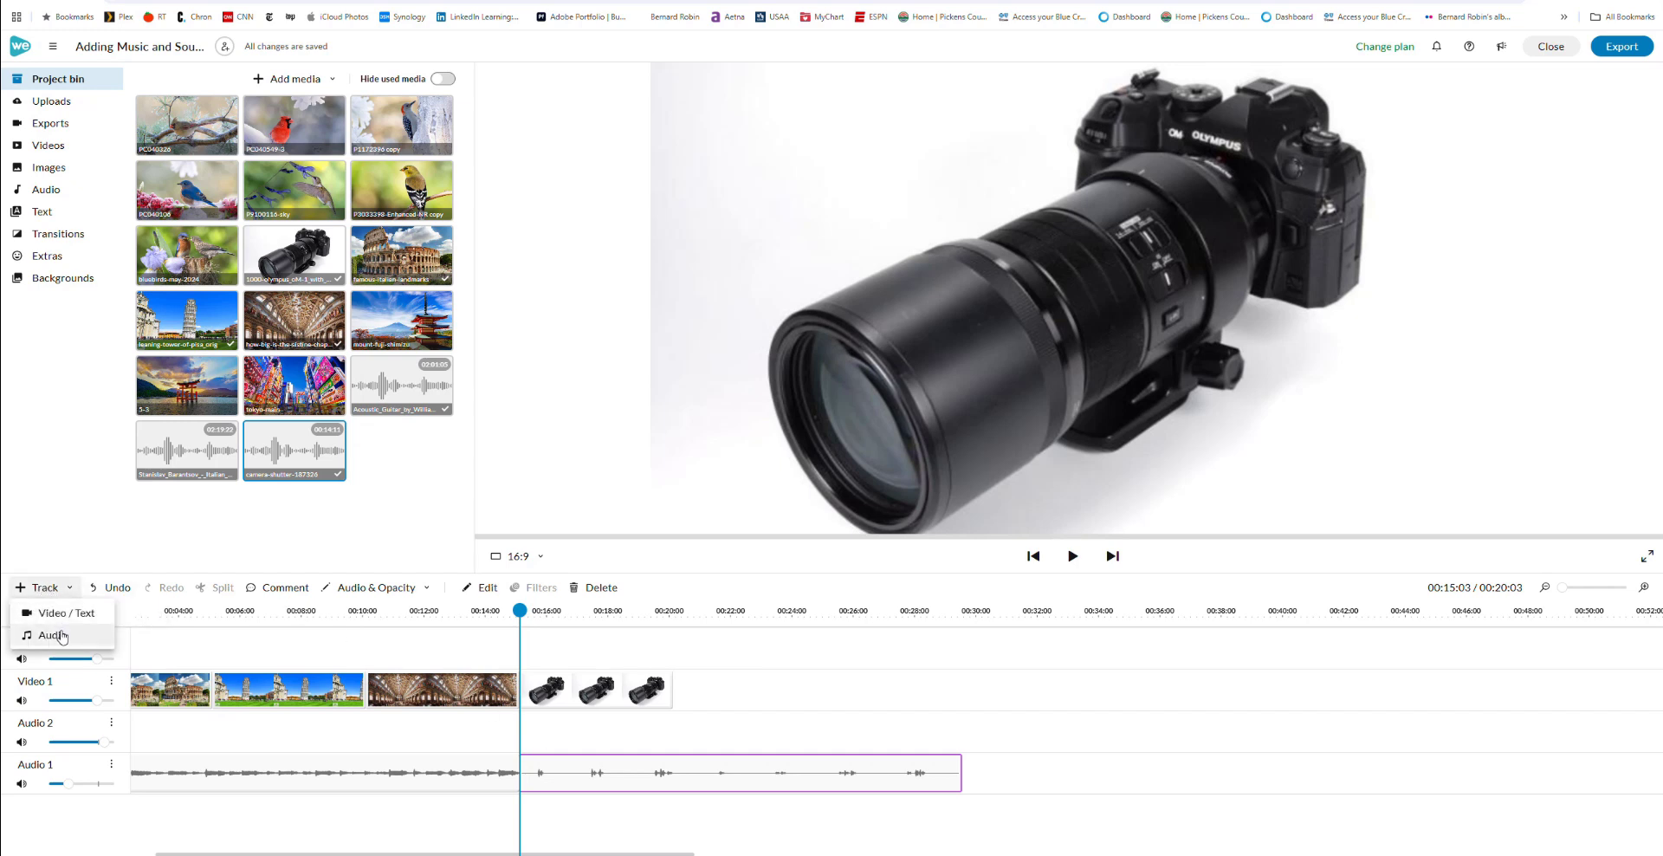
mouse_move(918, 855)
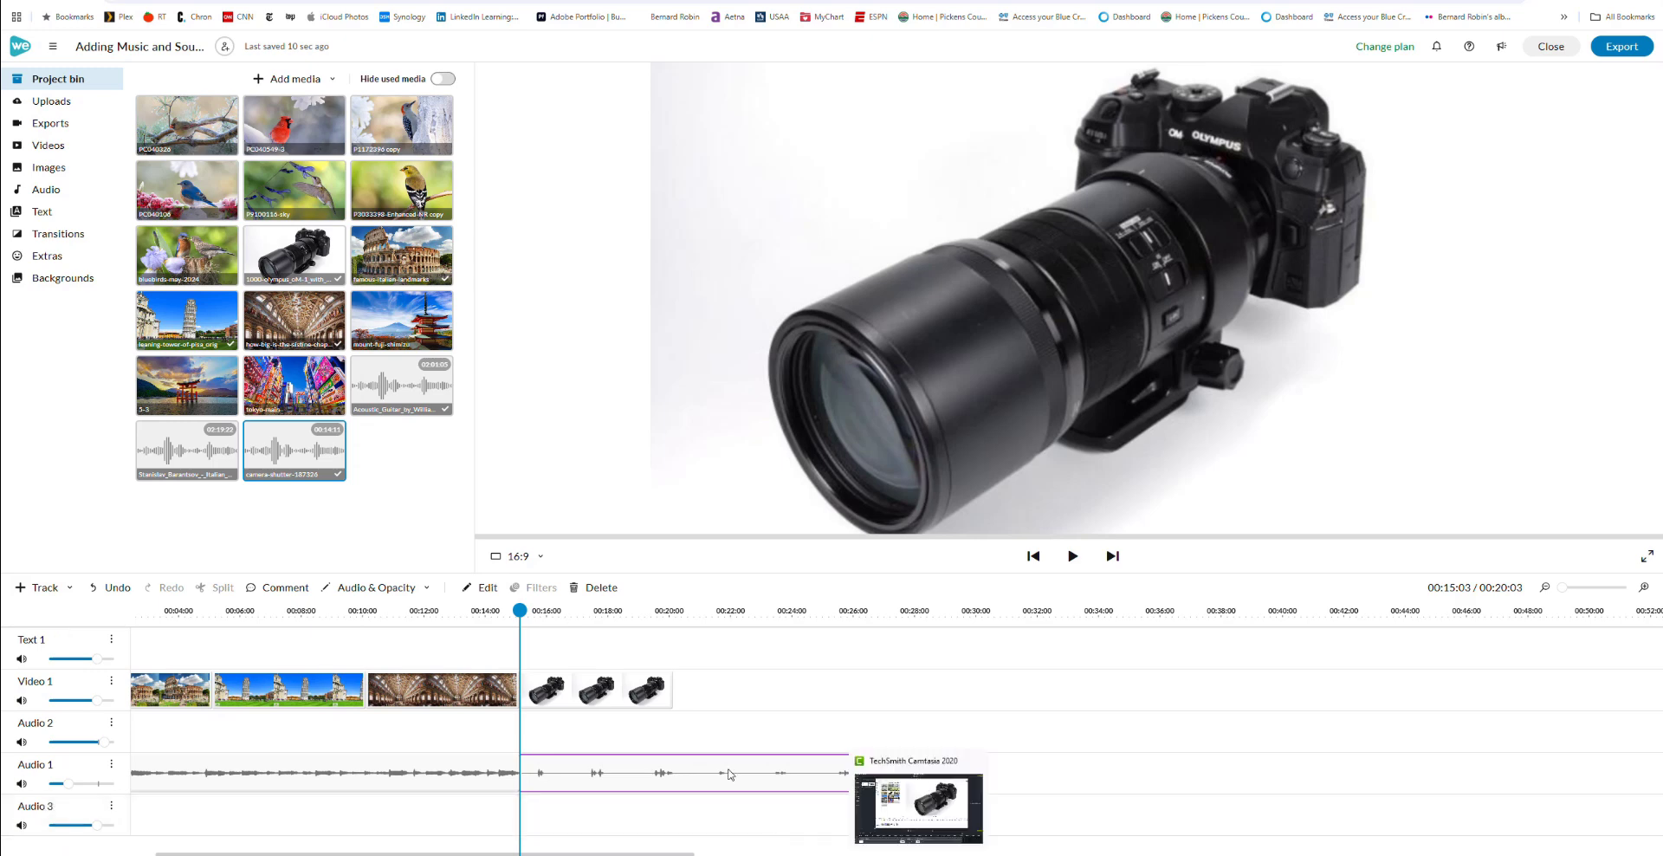
drag(729, 773, 726, 819)
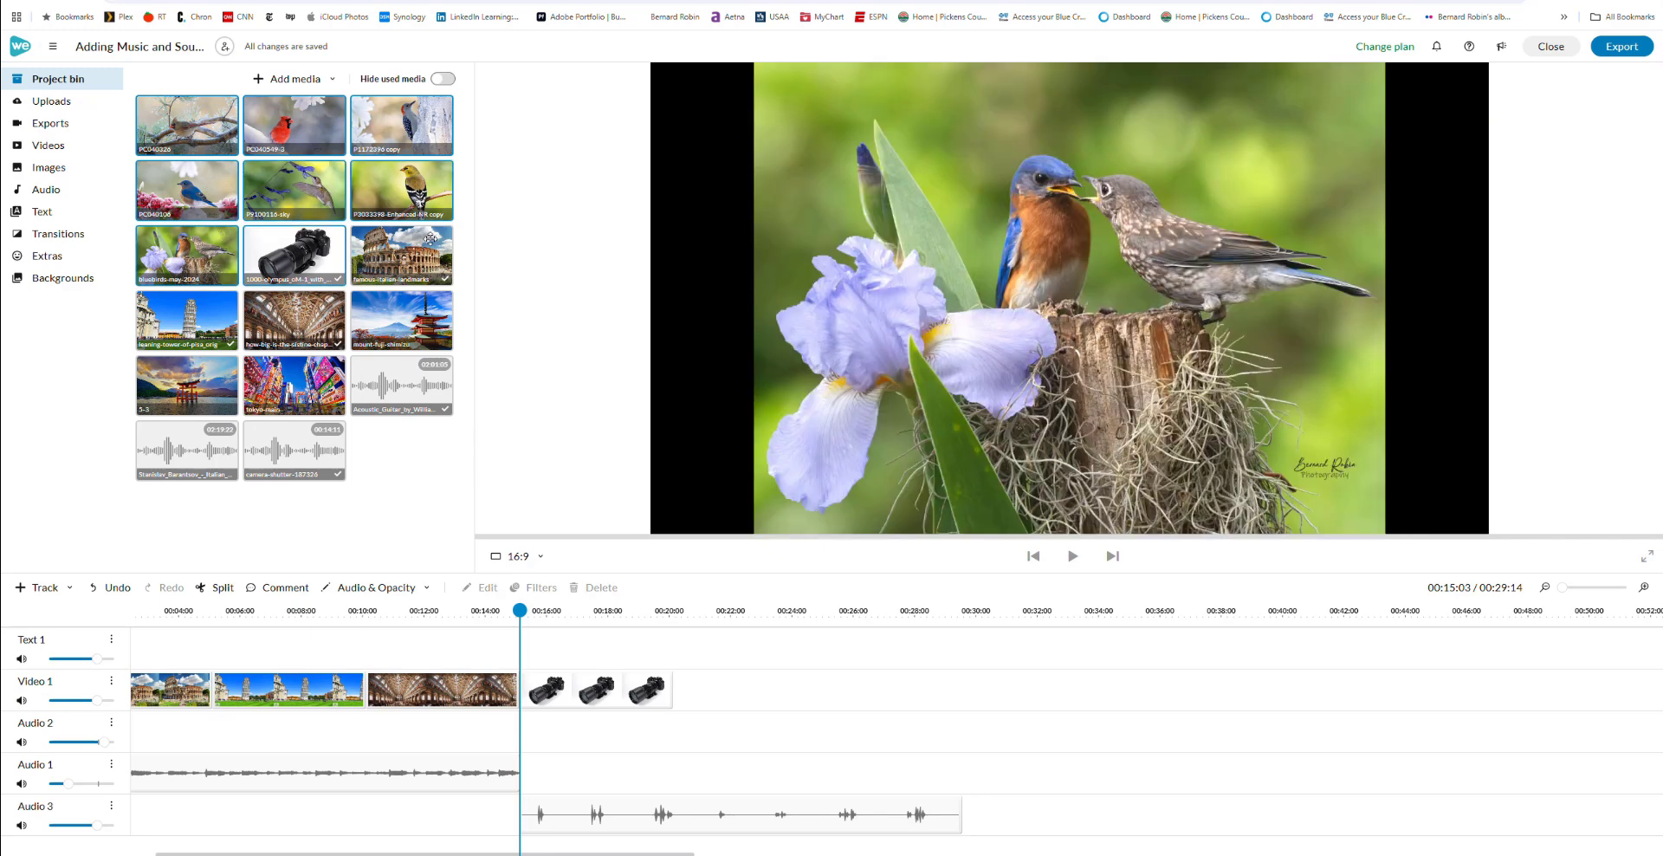
Add the seven bird images to Video 1 directly after the camera image, with a duration of 1 second each.
drag(428, 177, 688, 684)
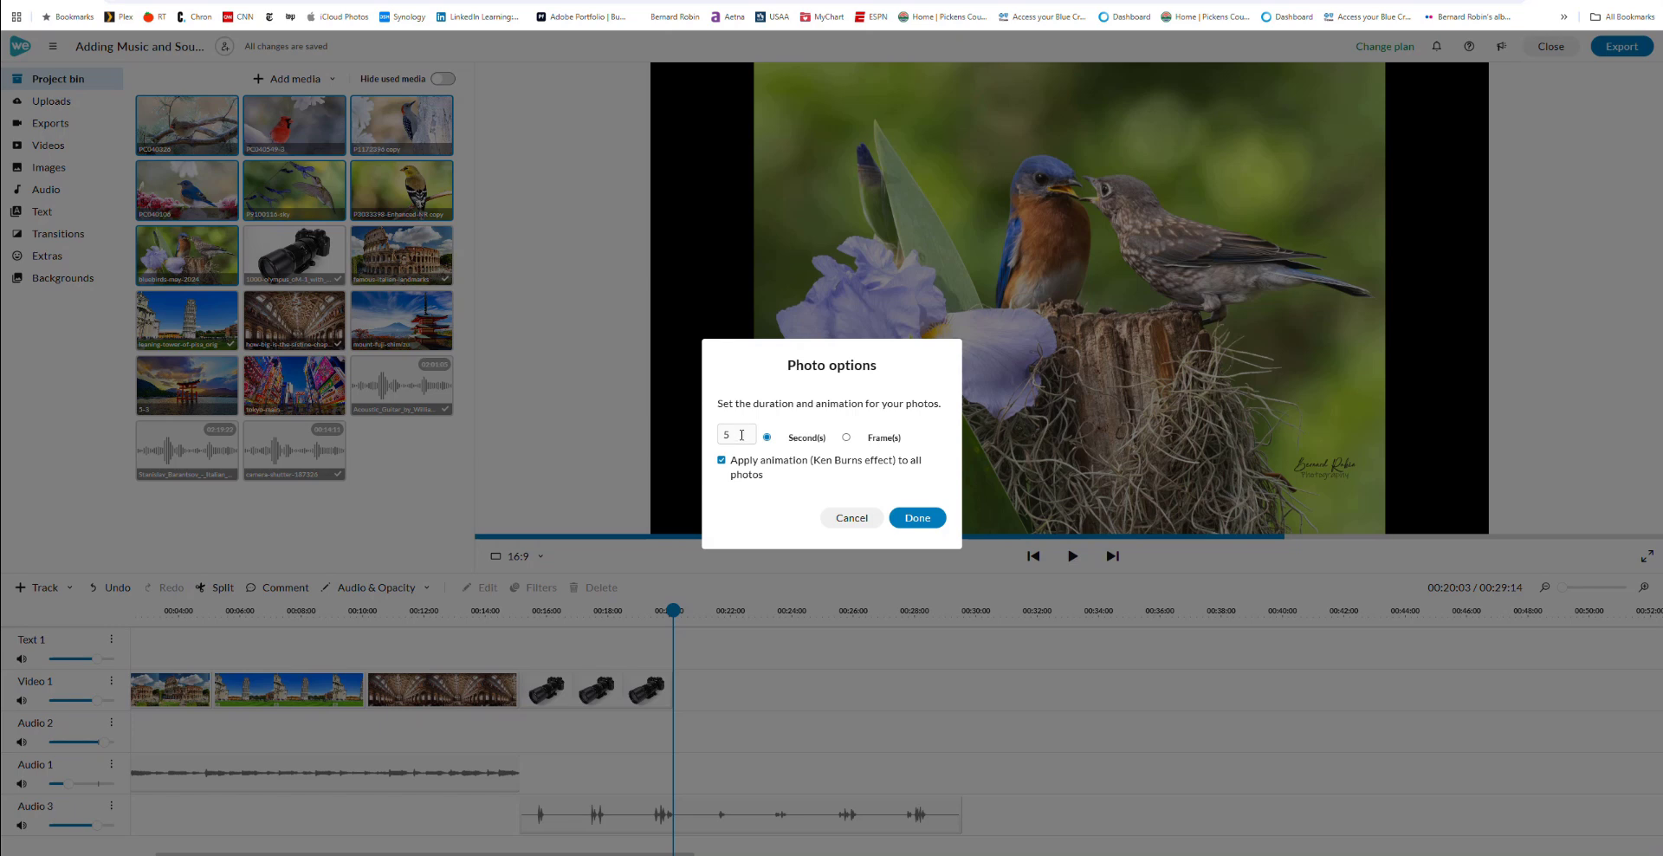
drag(741, 435, 728, 440)
text(1)
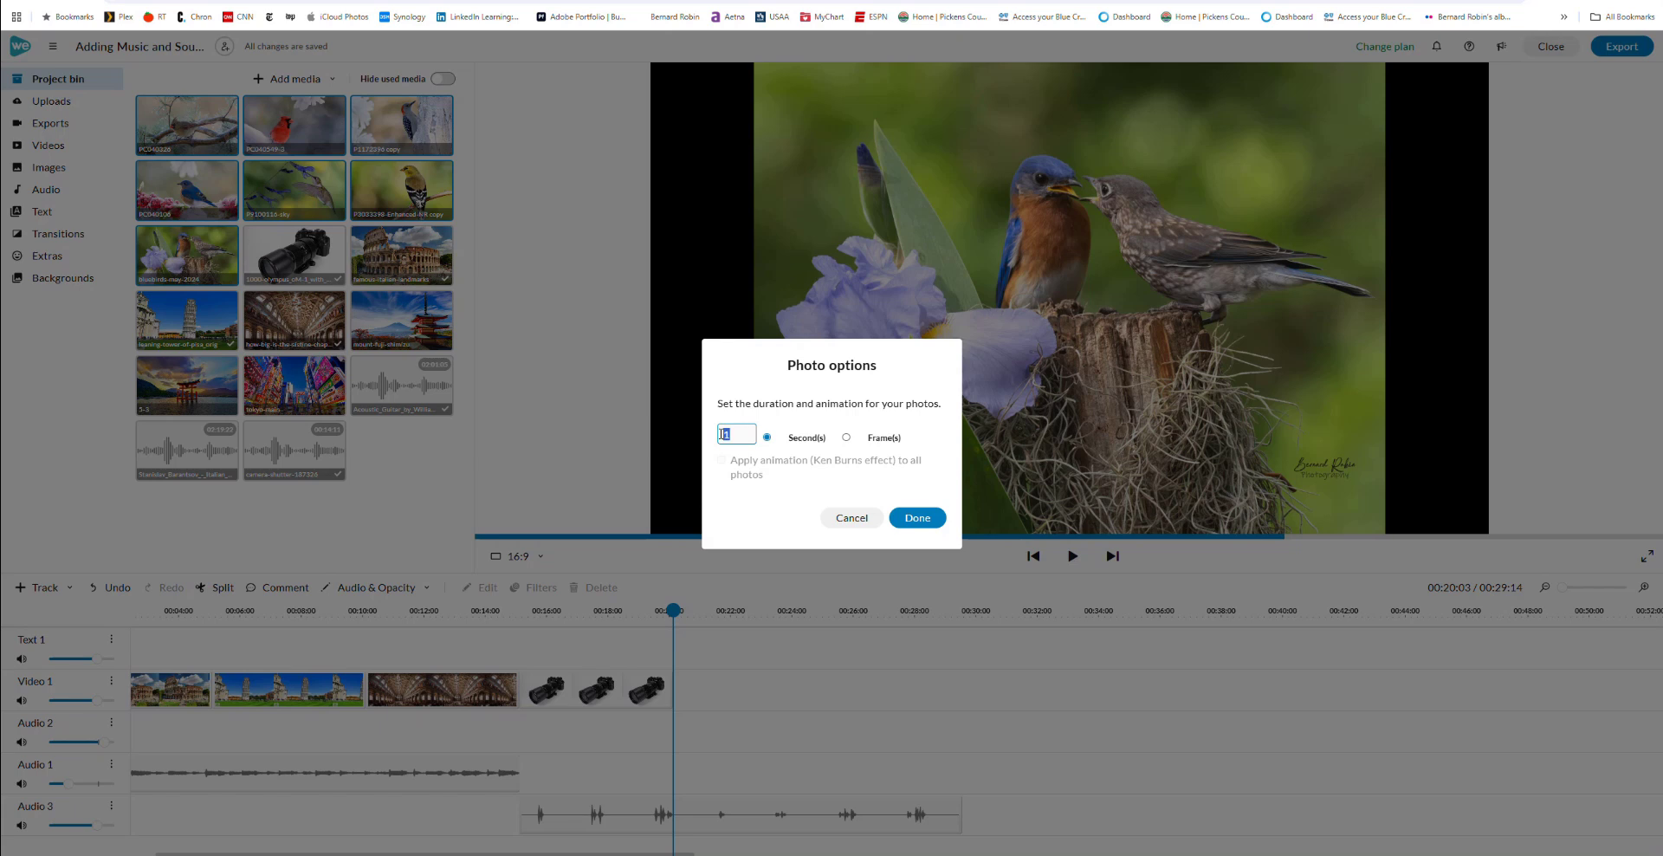
text(5)
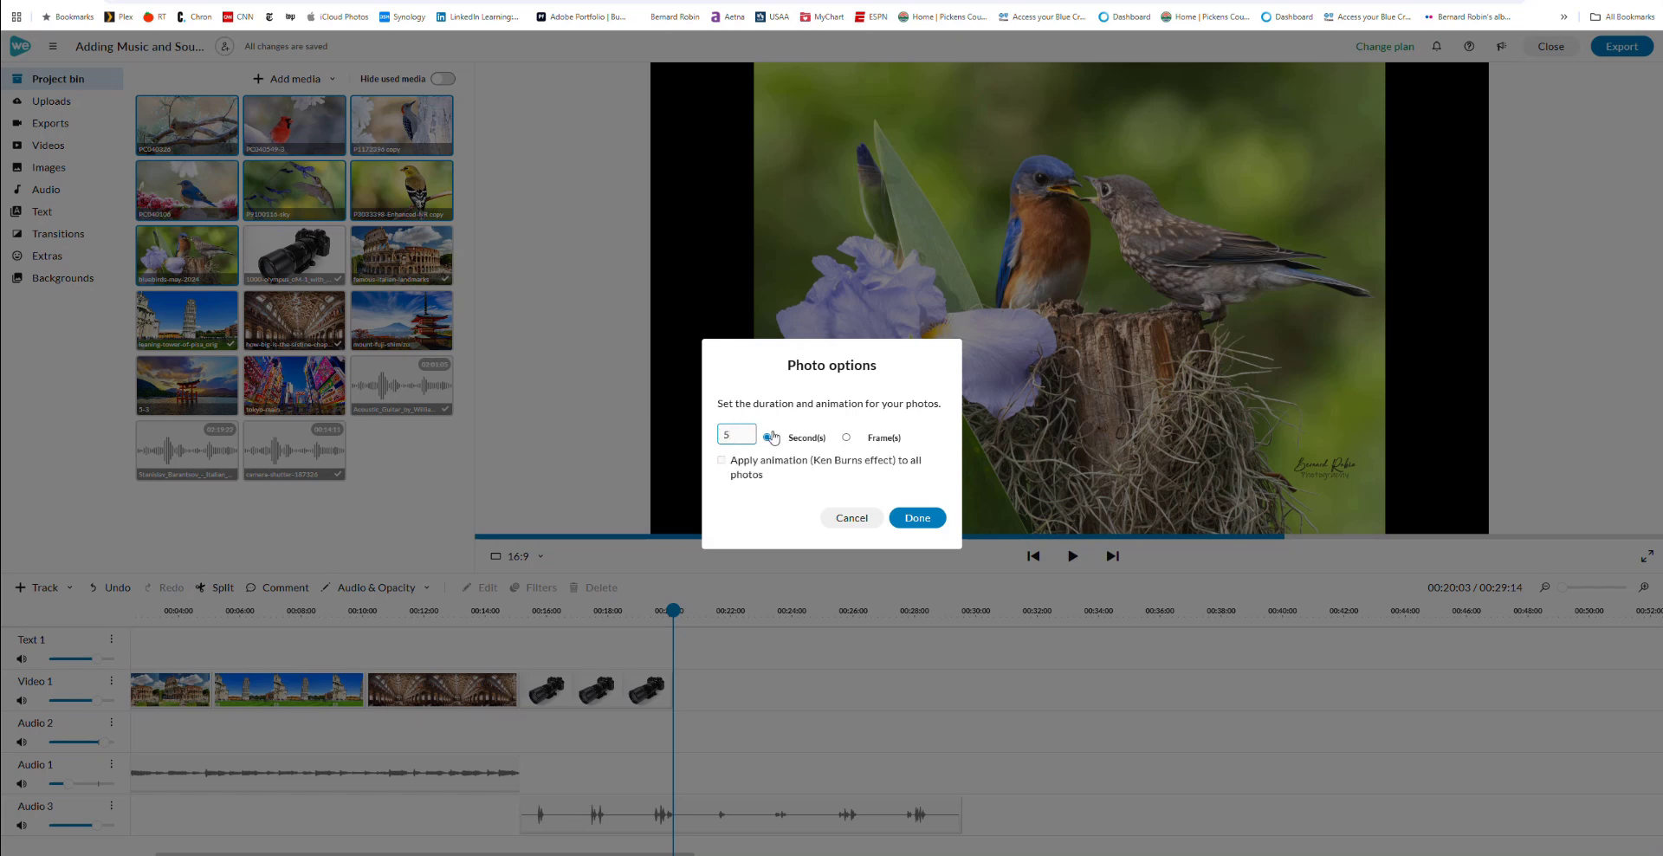
click(722, 461)
drag(754, 434, 673, 426)
text(1)
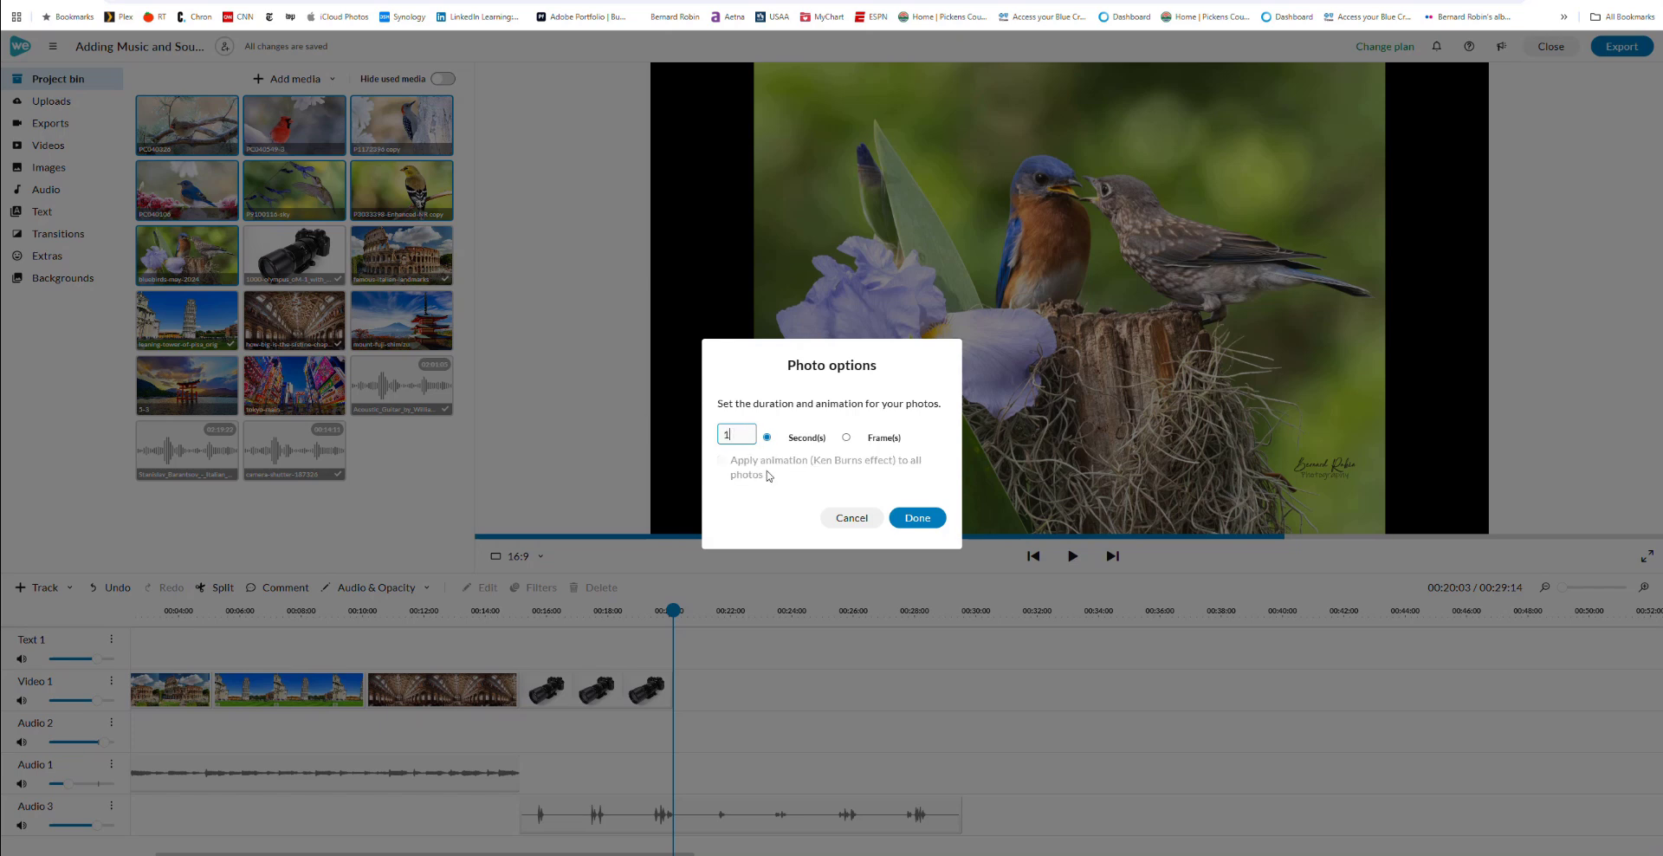
click(924, 518)
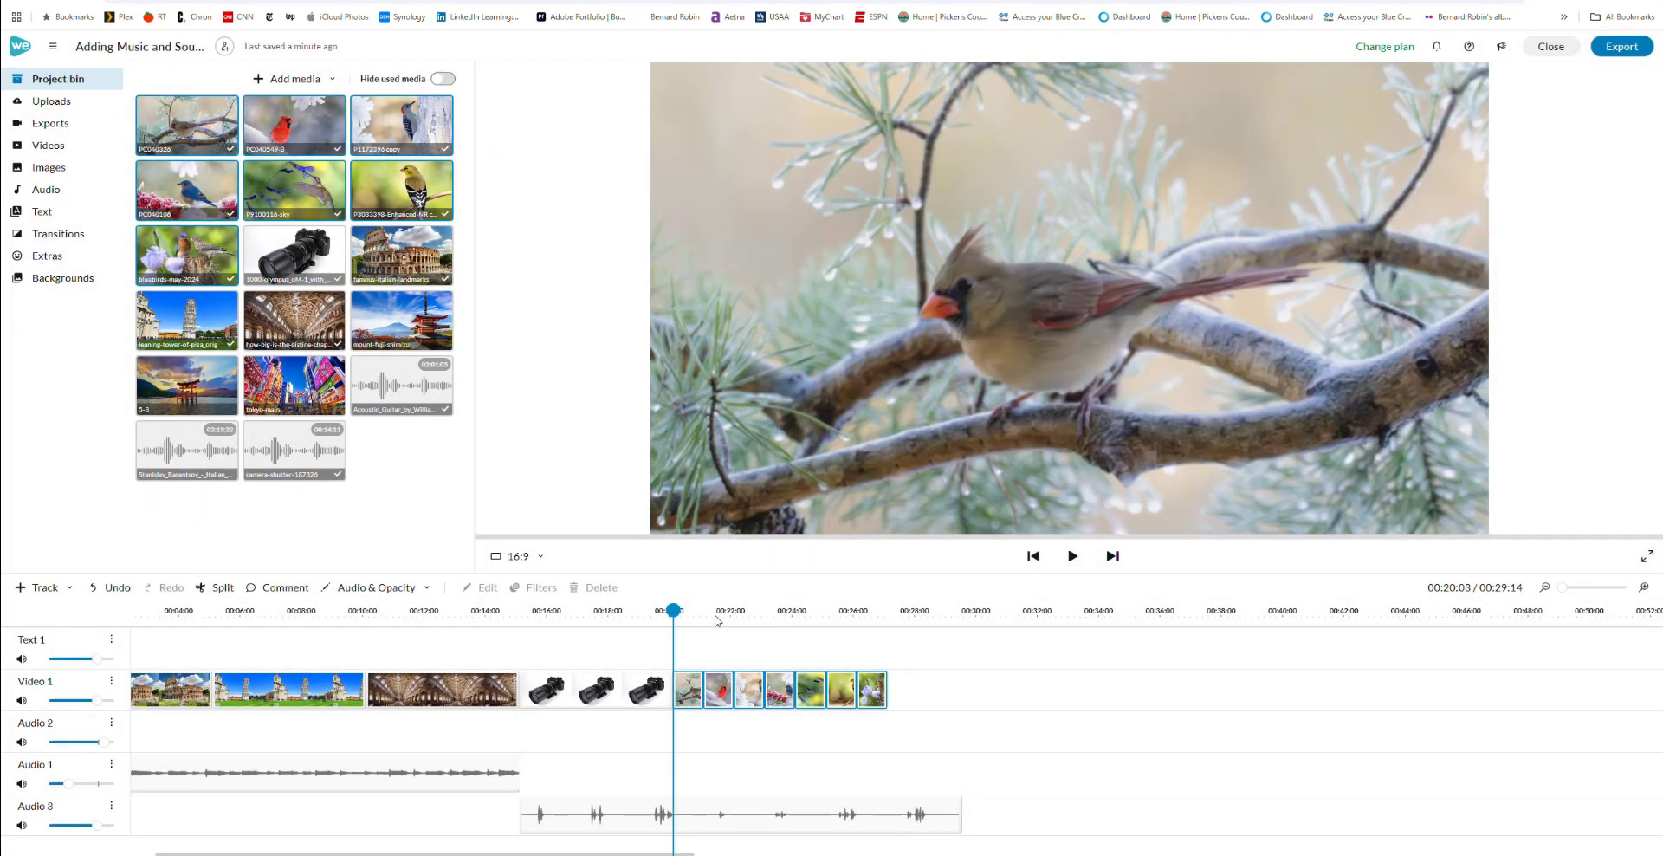
Play the project briefly from about 19 seconds to check the shutter sound where the bird images begin.
drag(674, 609, 1027, 683)
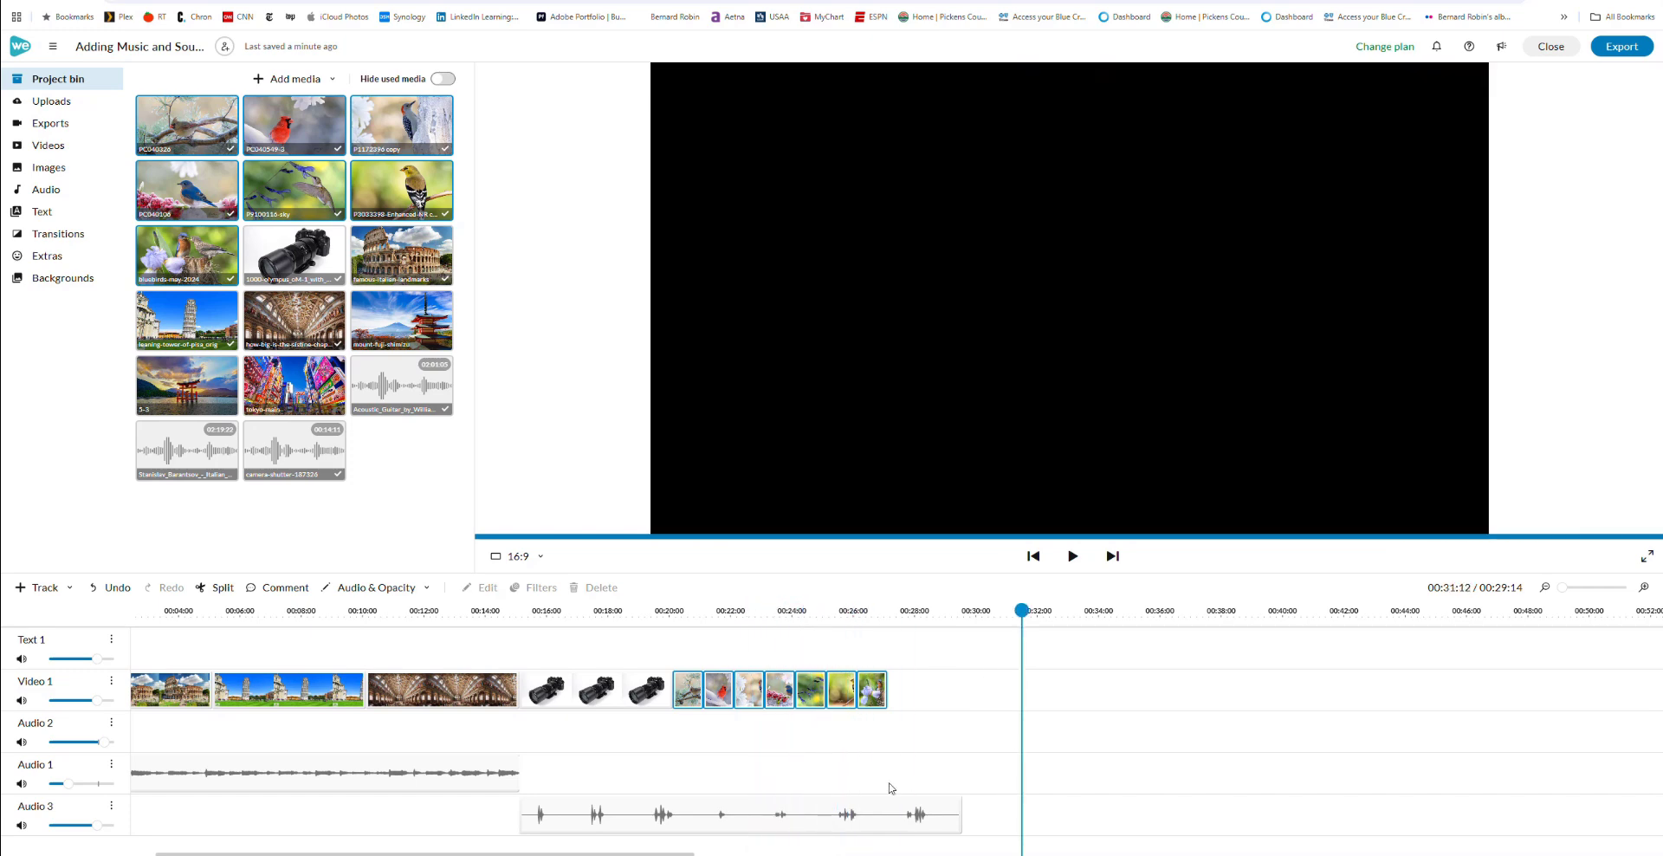
click(796, 817)
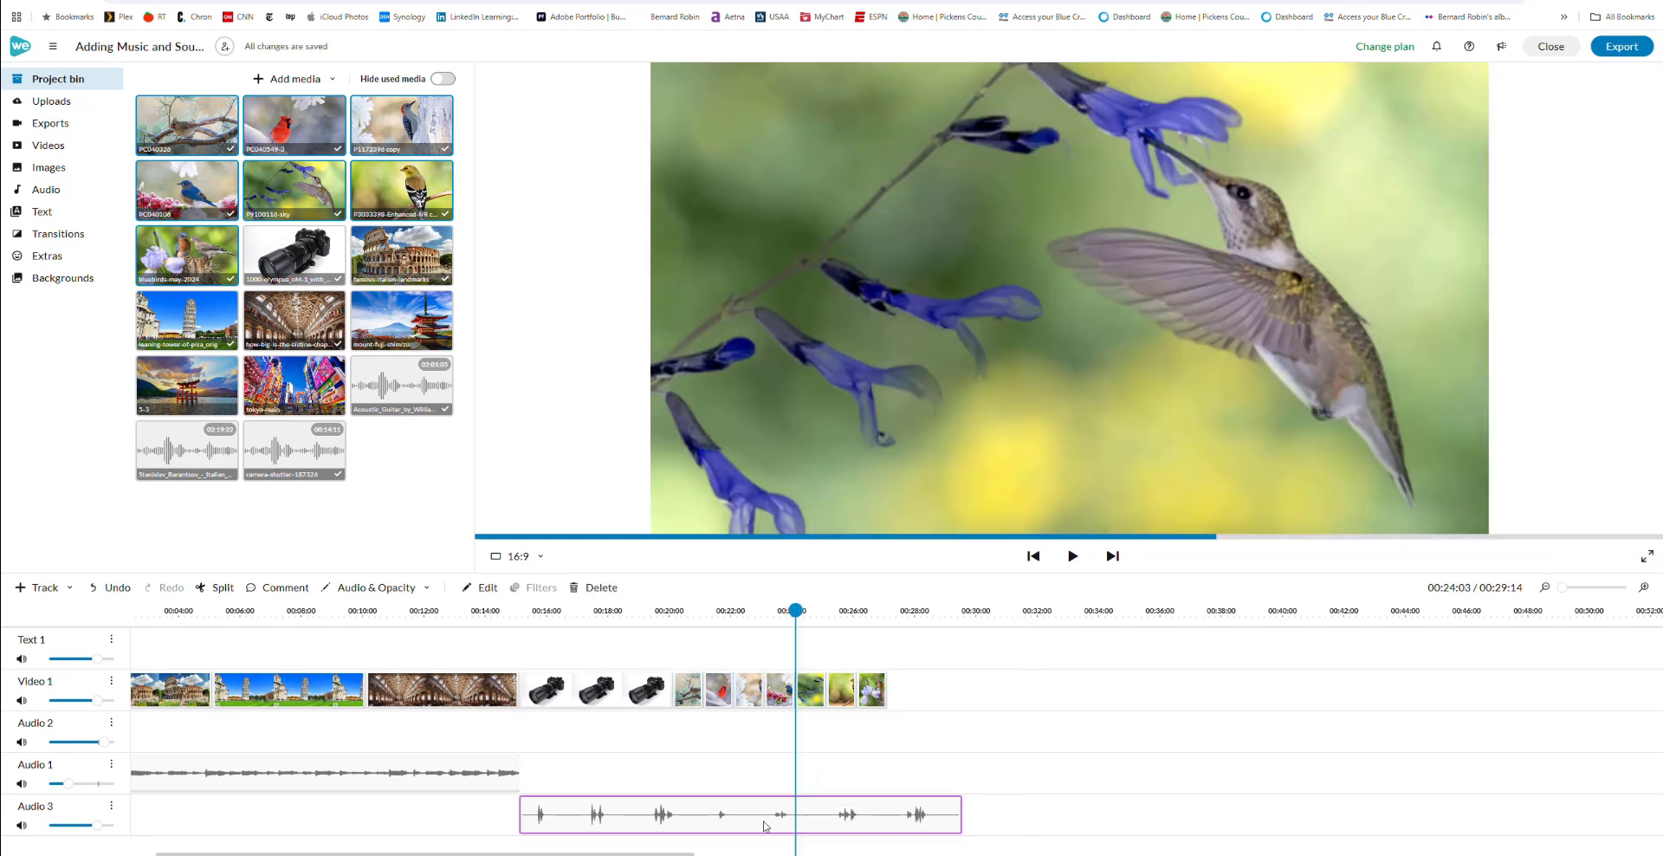
click(961, 810)
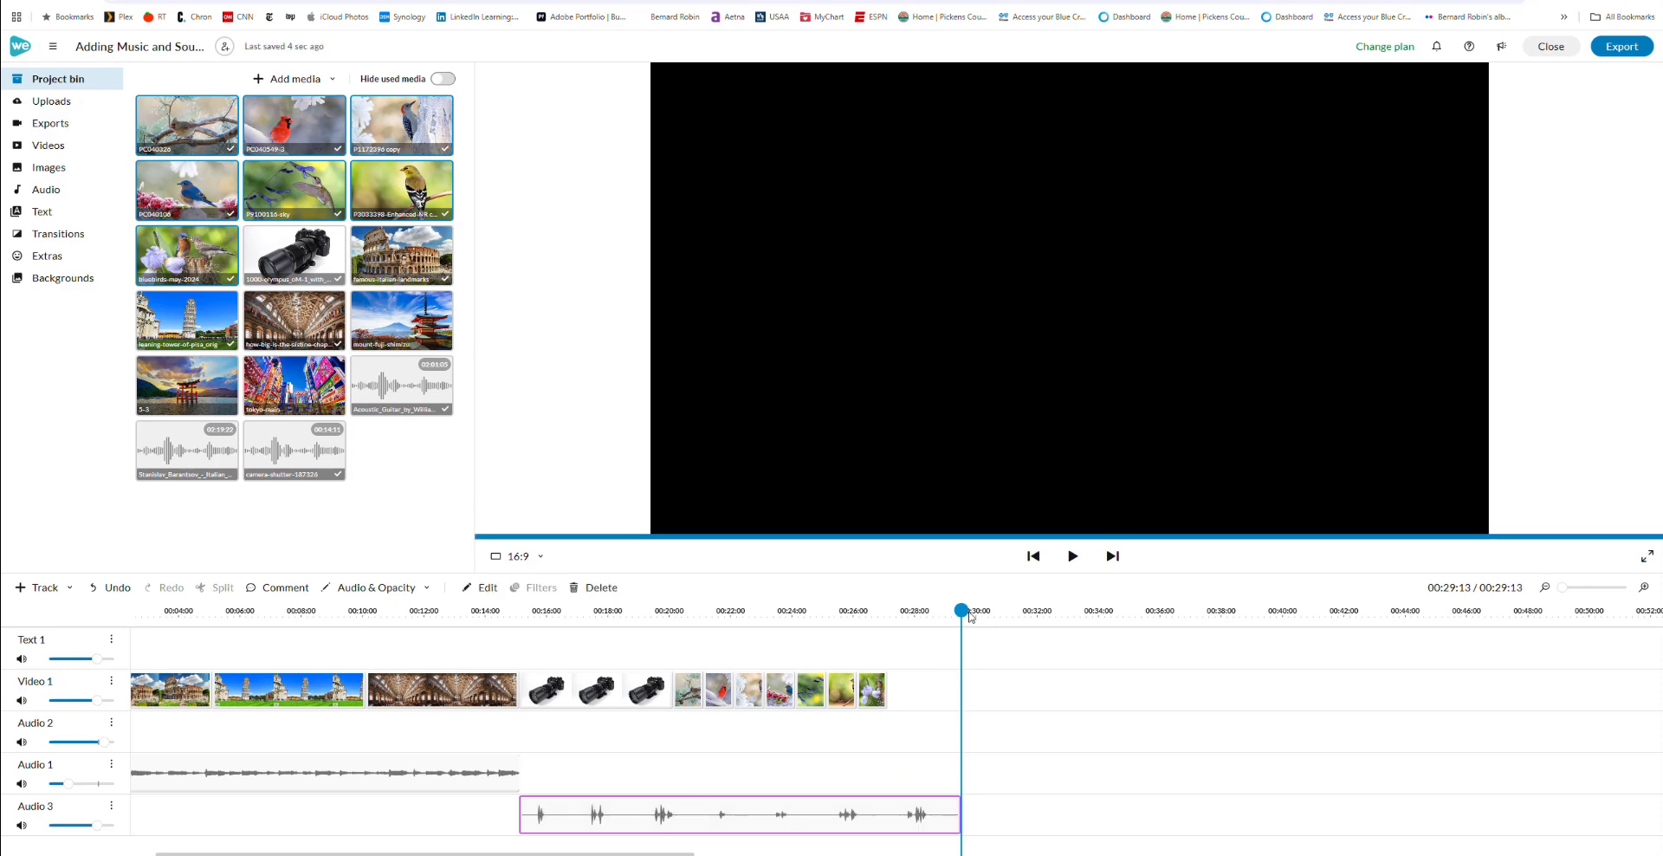
drag(962, 611, 653, 652)
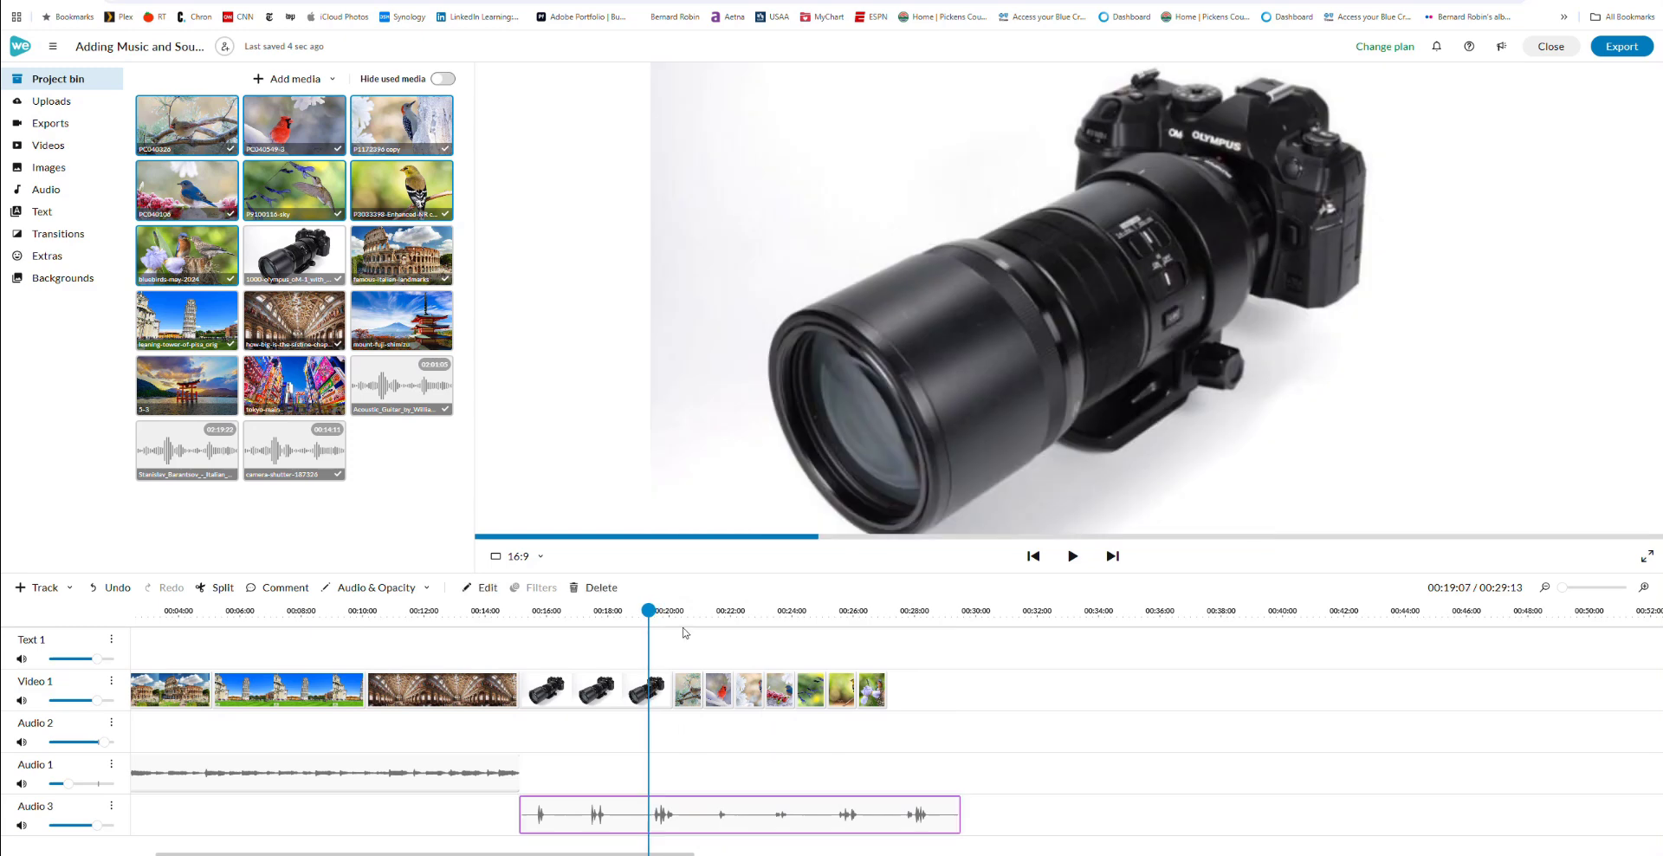
click(1073, 556)
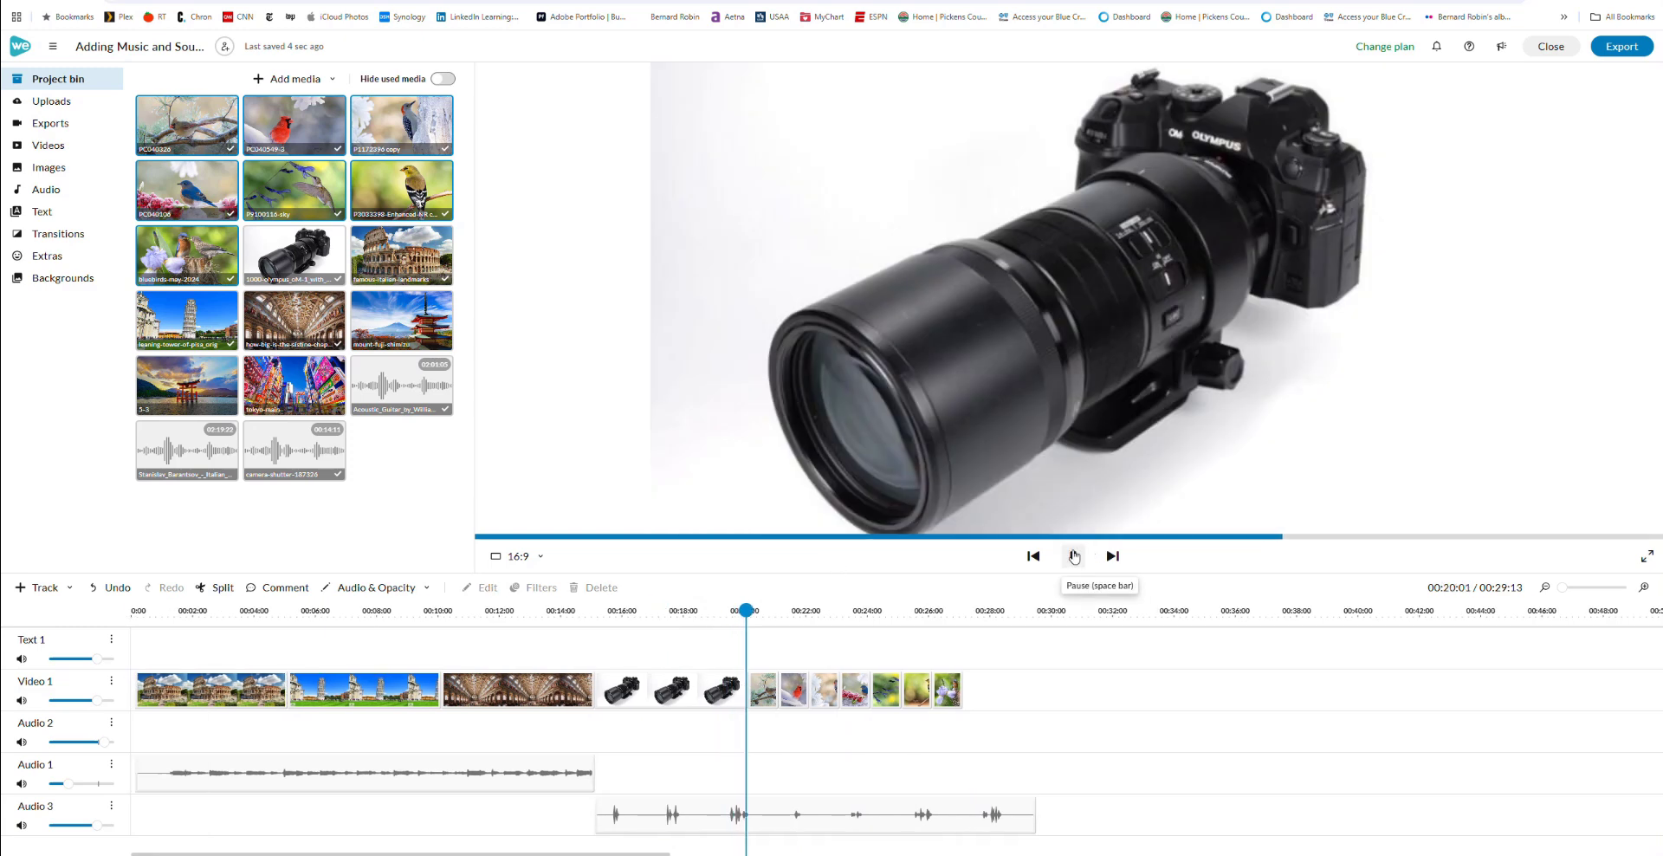
click(1074, 557)
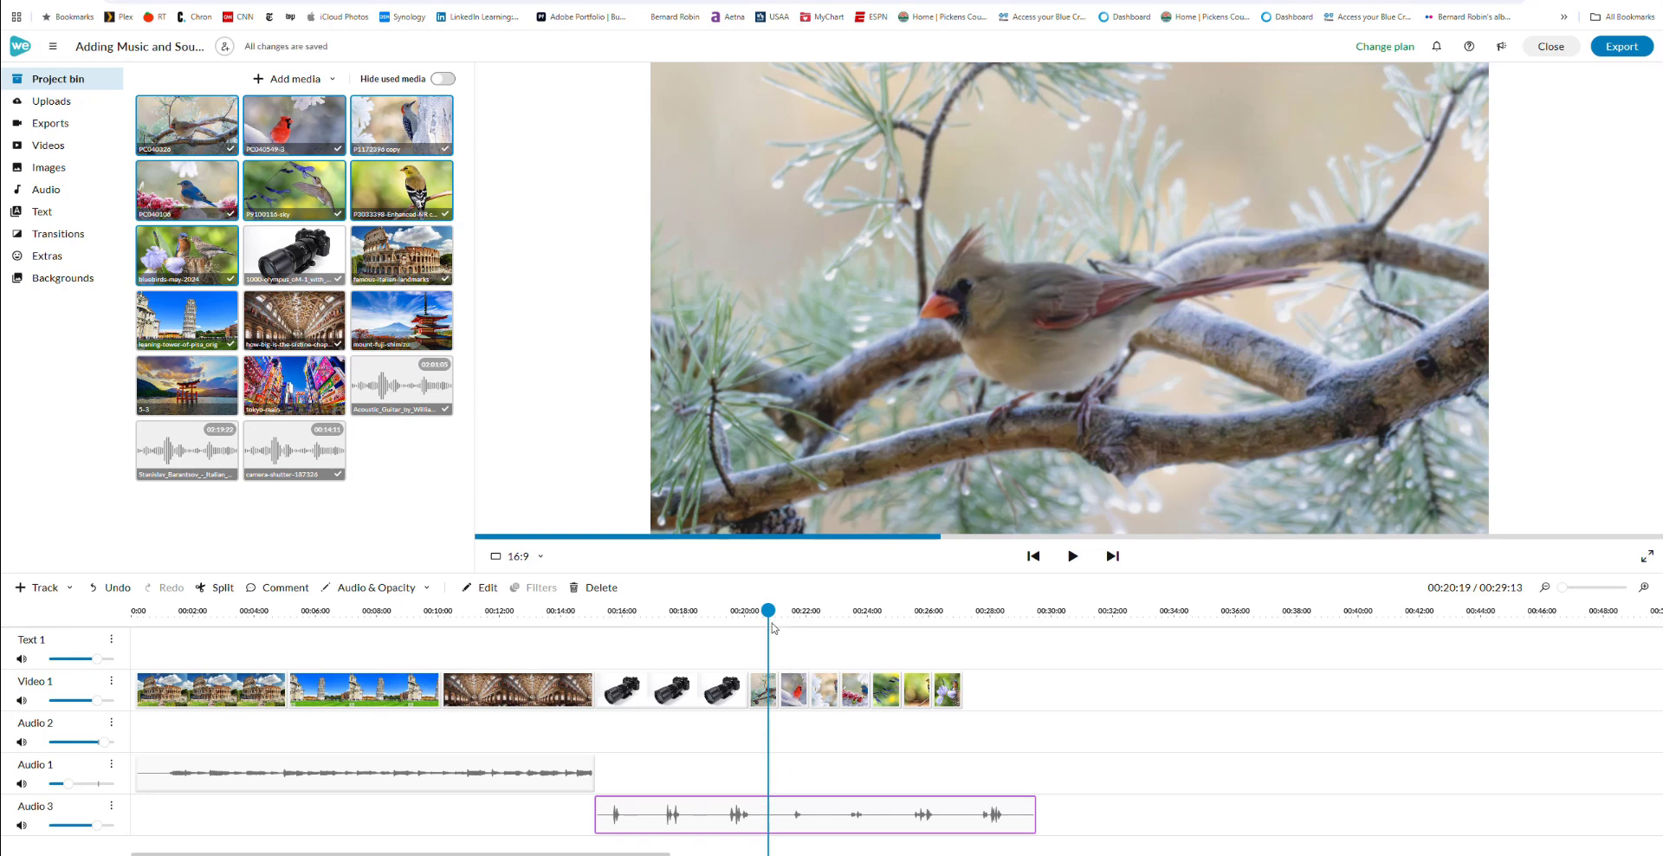
Replay from about 19 seconds past the last bird image to check how the shutter sounds match the pictures.
drag(773, 627, 728, 628)
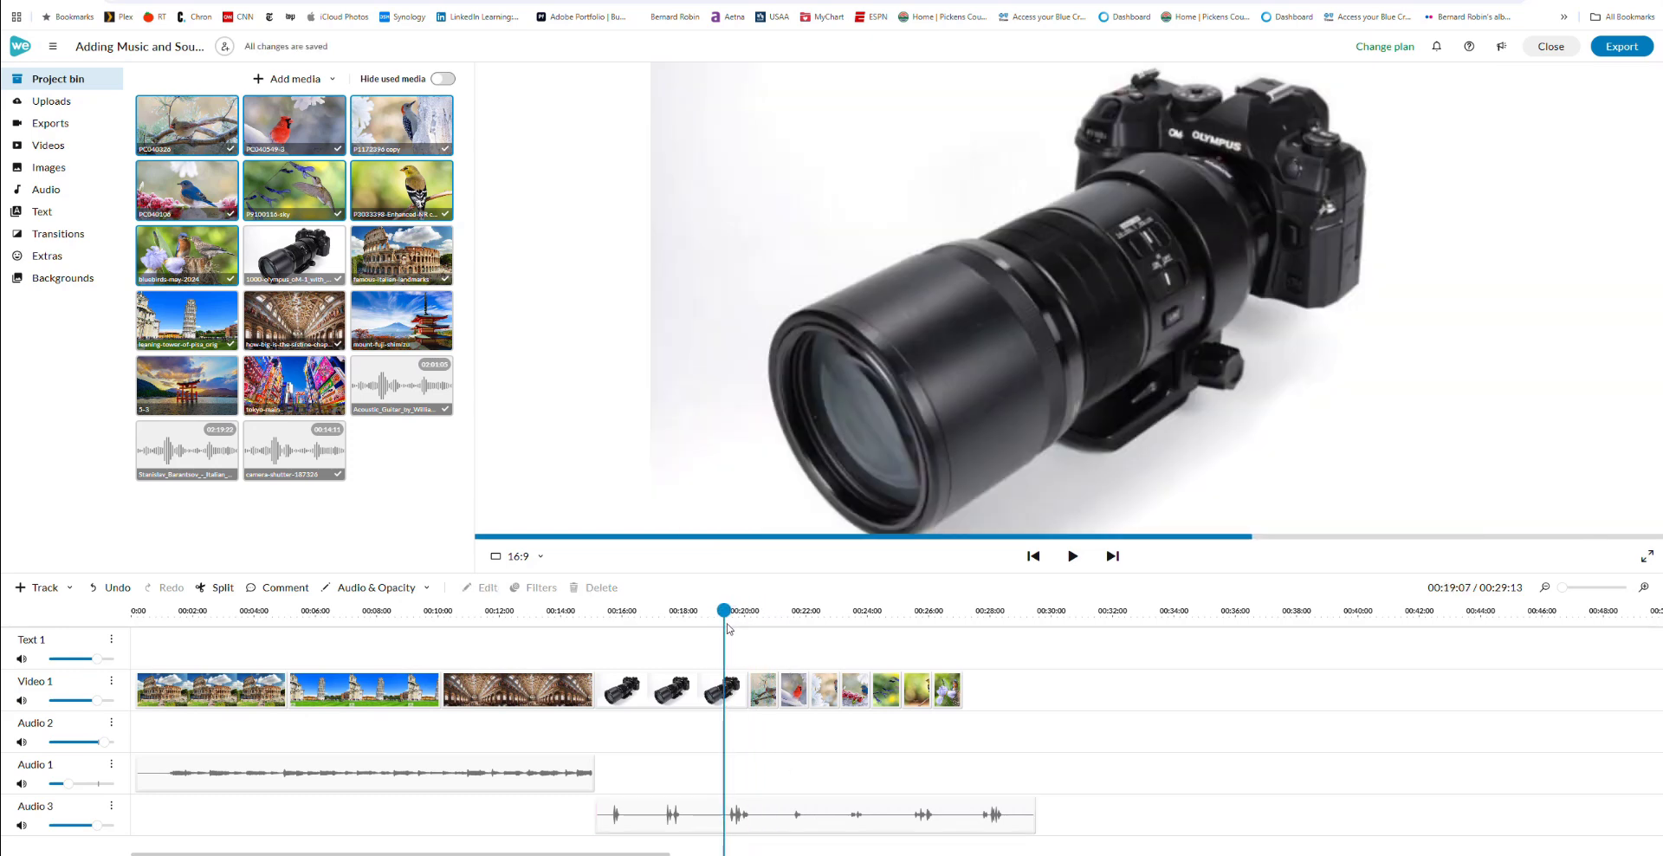
click(751, 813)
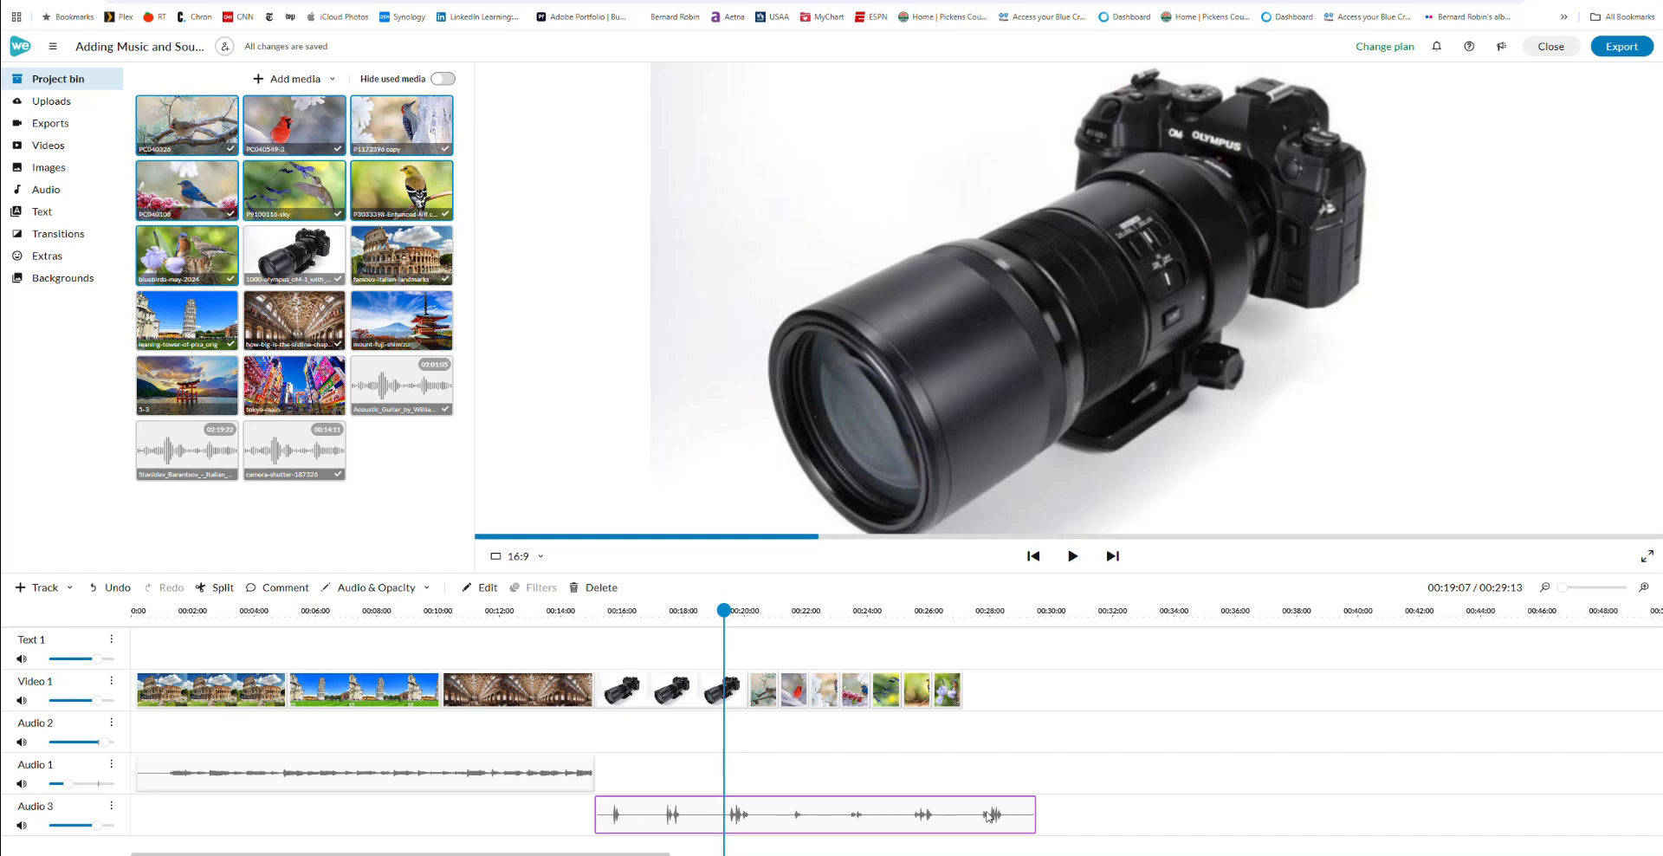
click(976, 706)
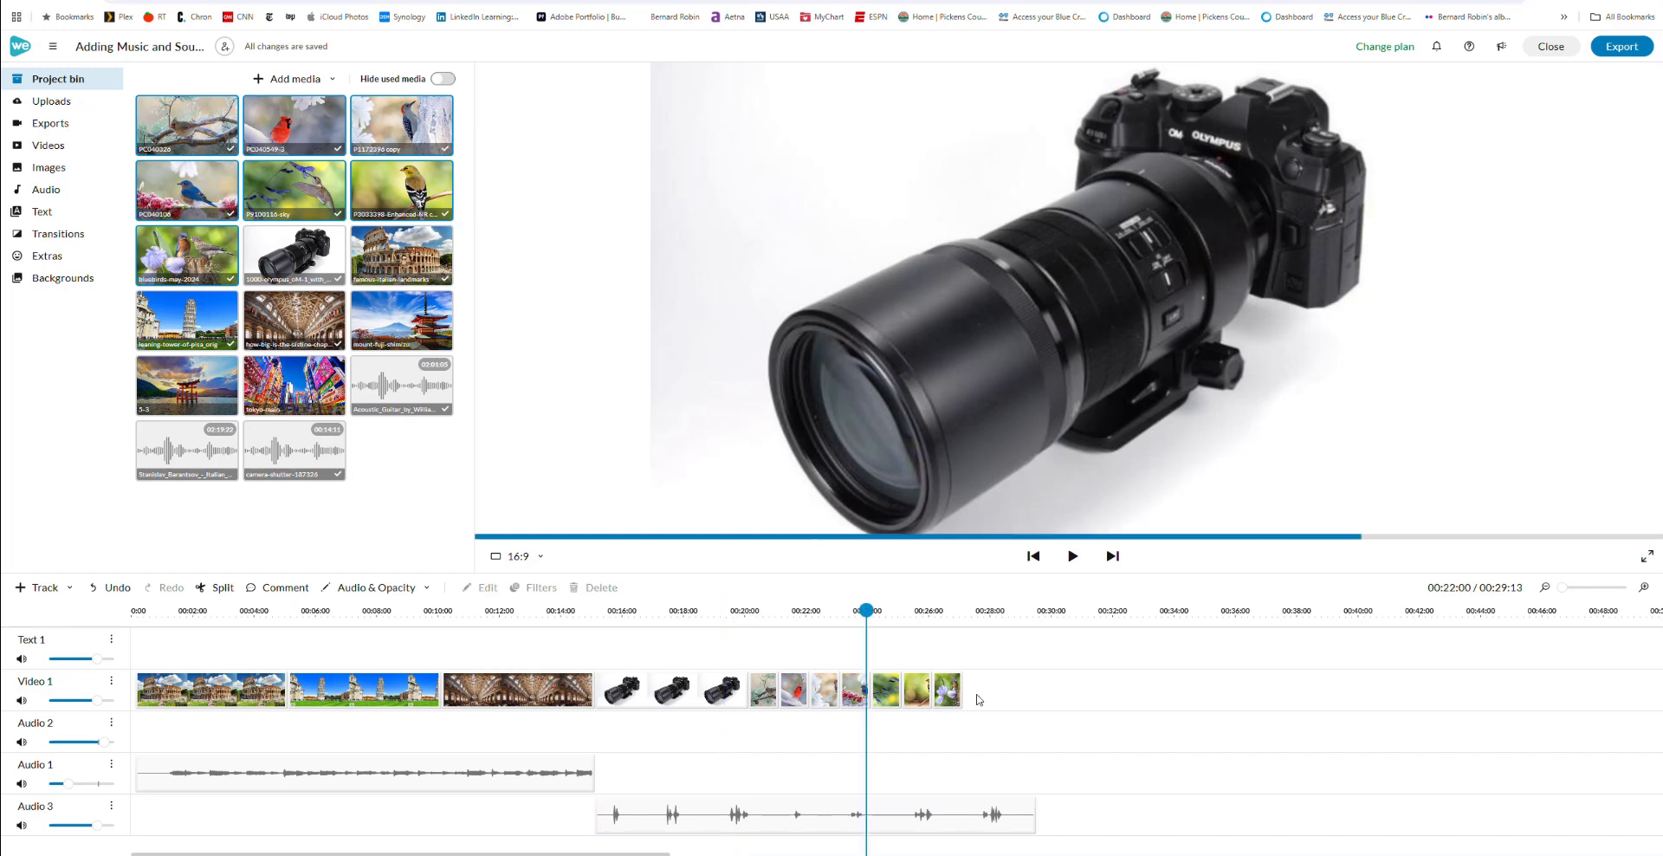
click(1072, 557)
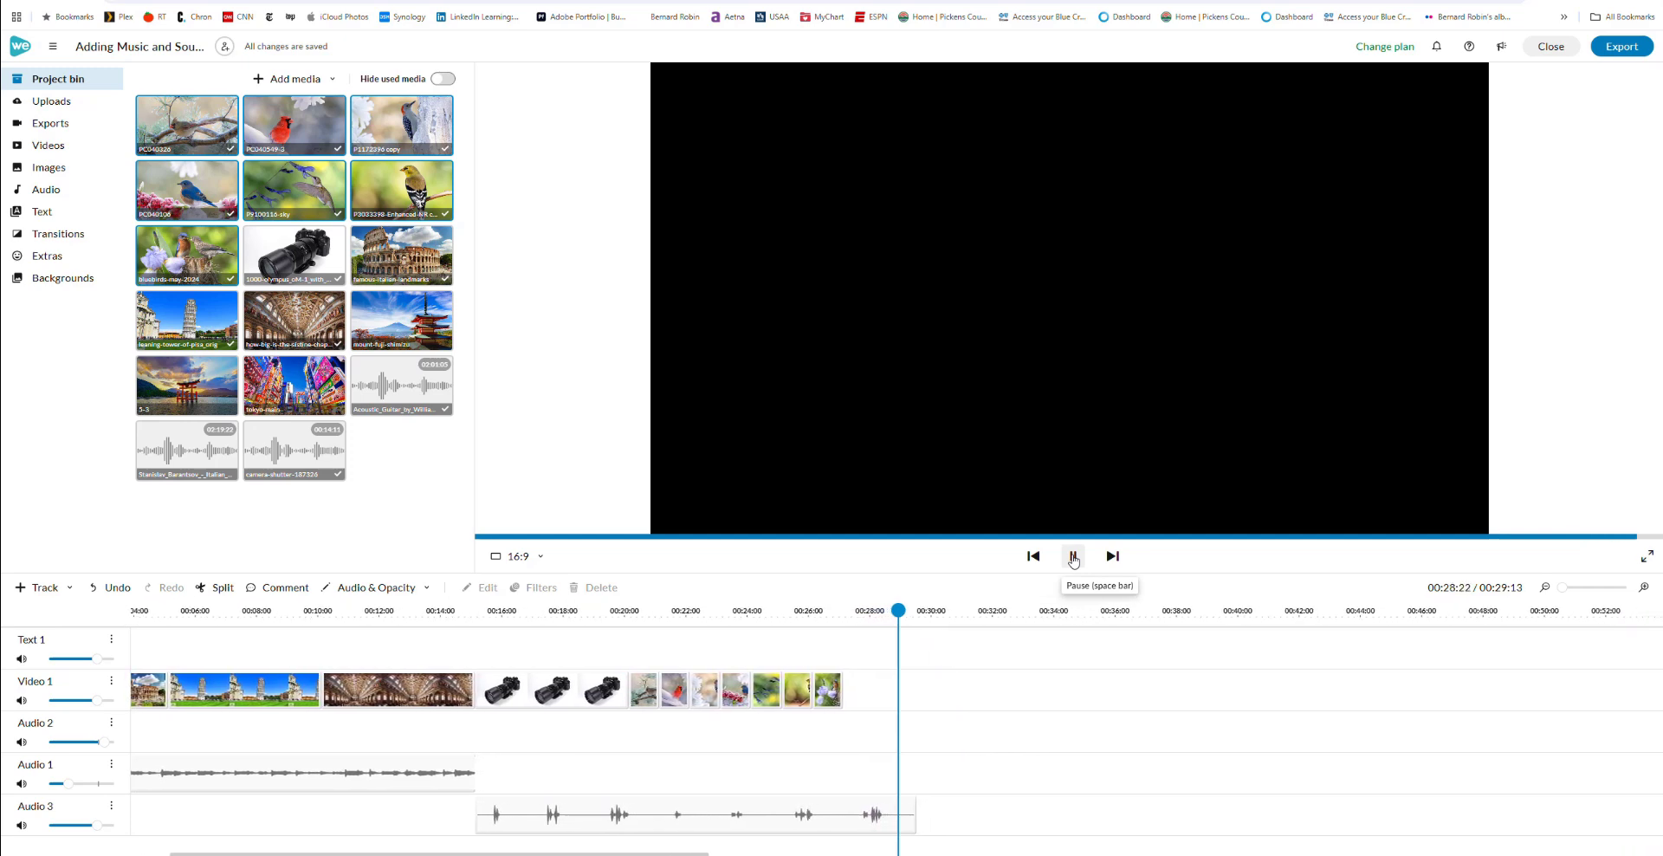
Stop playback and split the camera-shutter clip on Audio 3 at about 19:06, shortly before the first bird image.
click(1073, 557)
drag(899, 609, 602, 610)
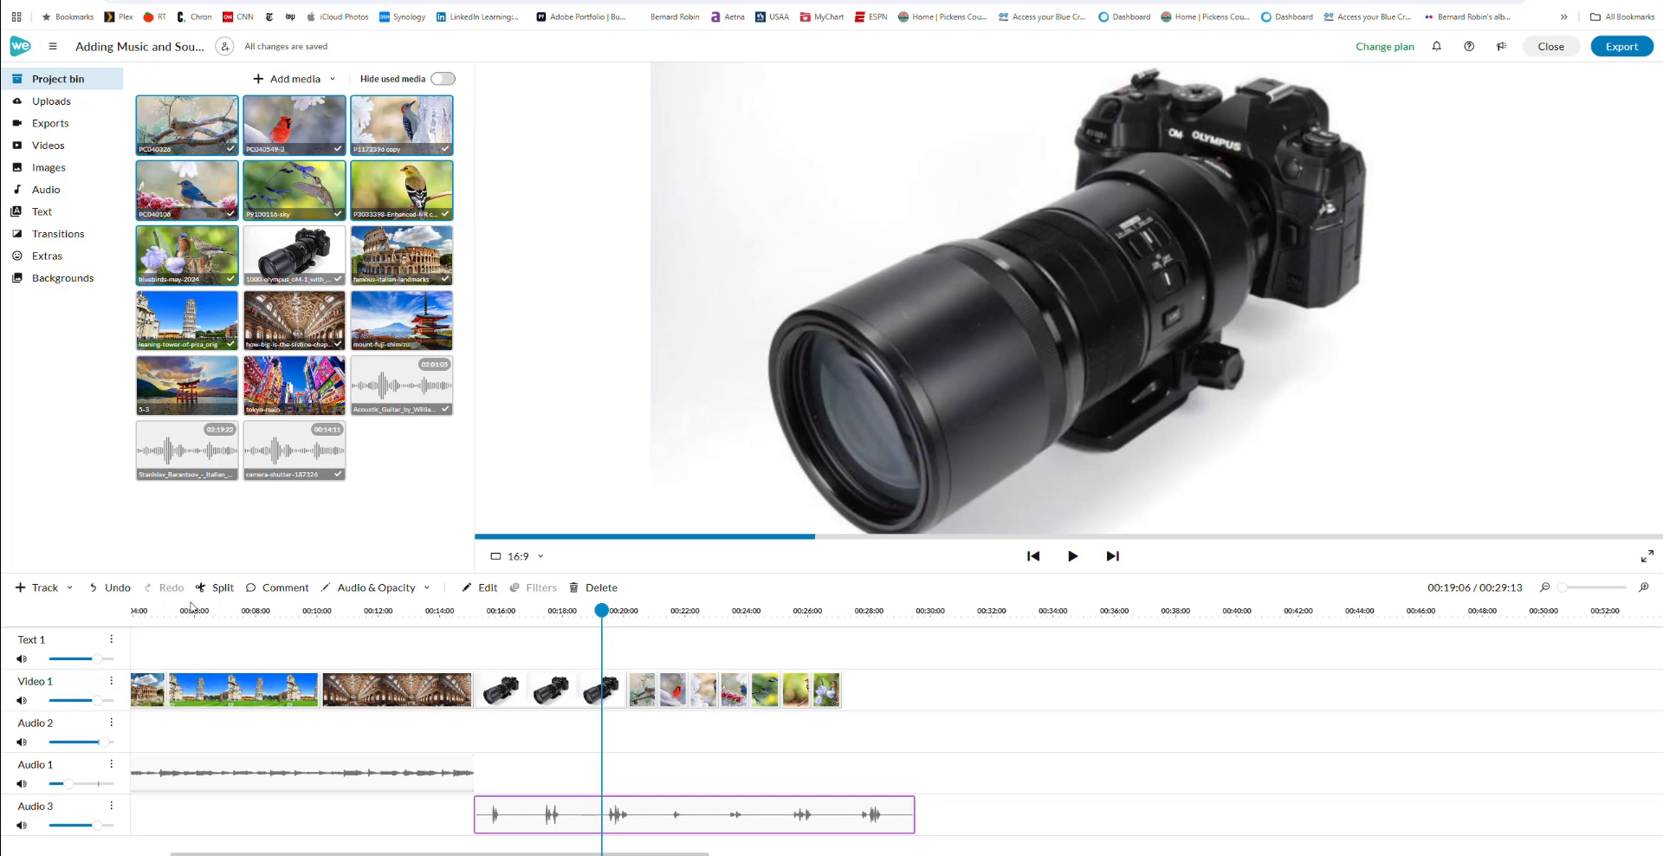
click(222, 587)
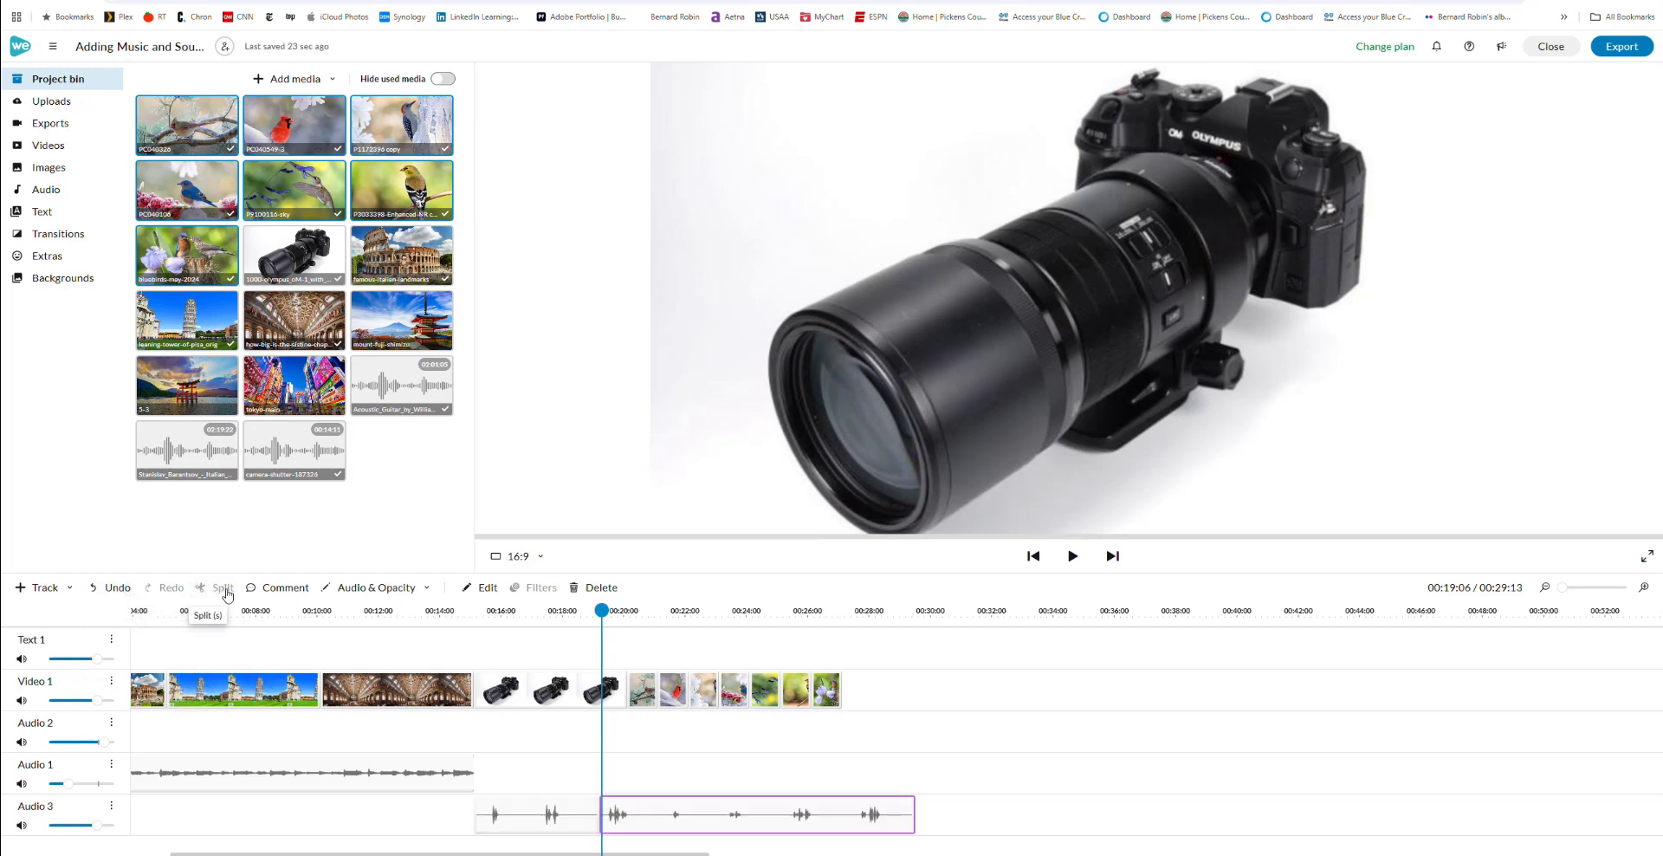
Move the two shutter pieces on Audio 3 apart and delete the earlier piece.
click(565, 820)
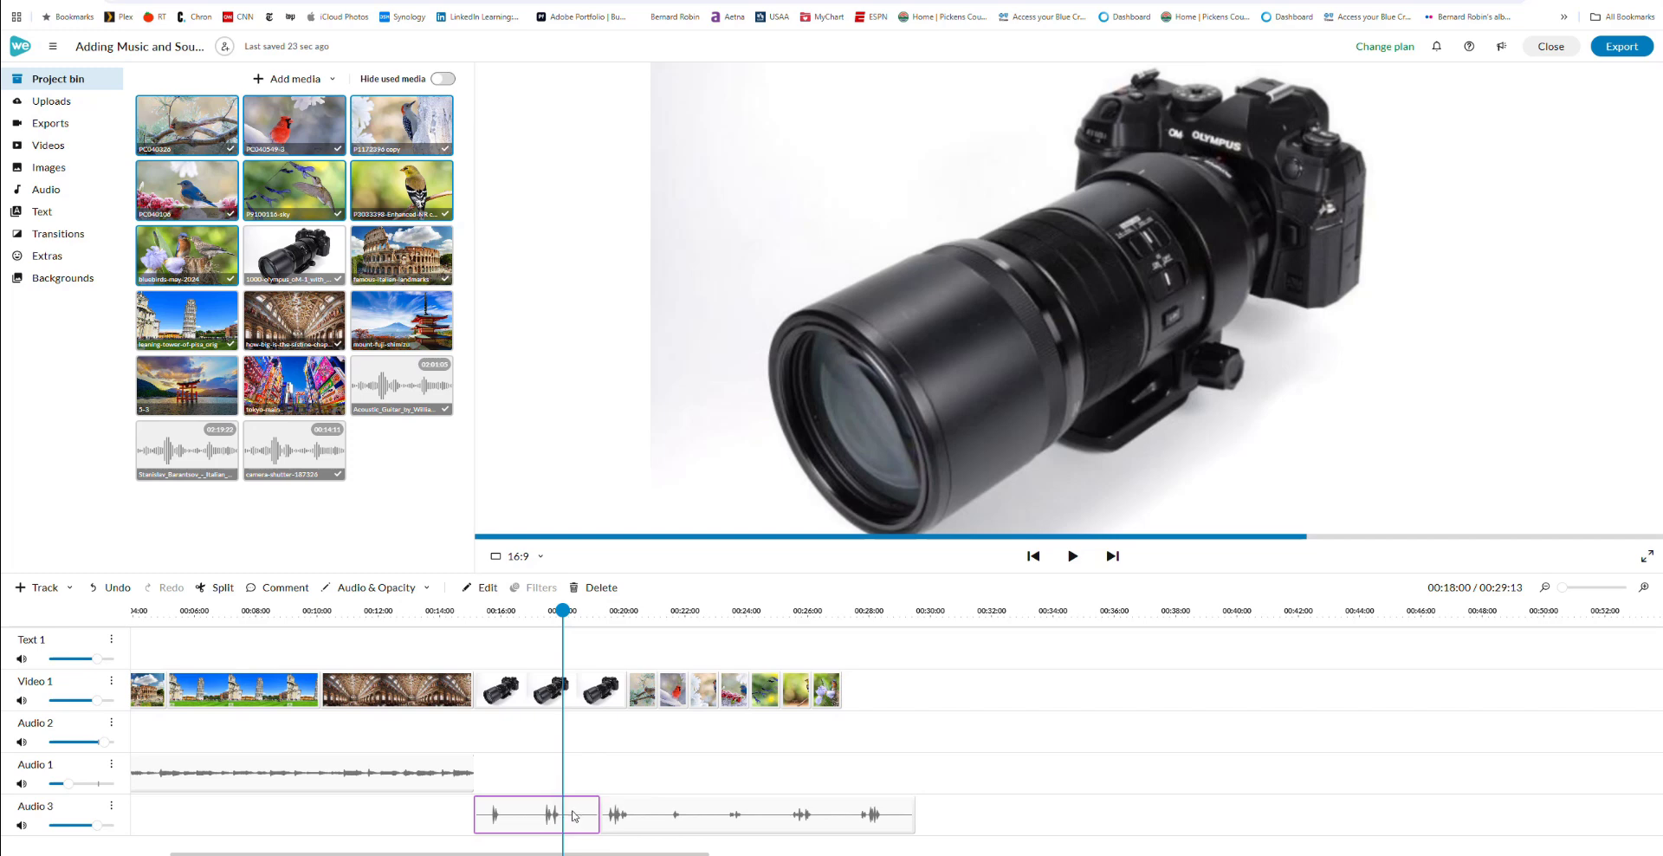
drag(577, 818, 536, 819)
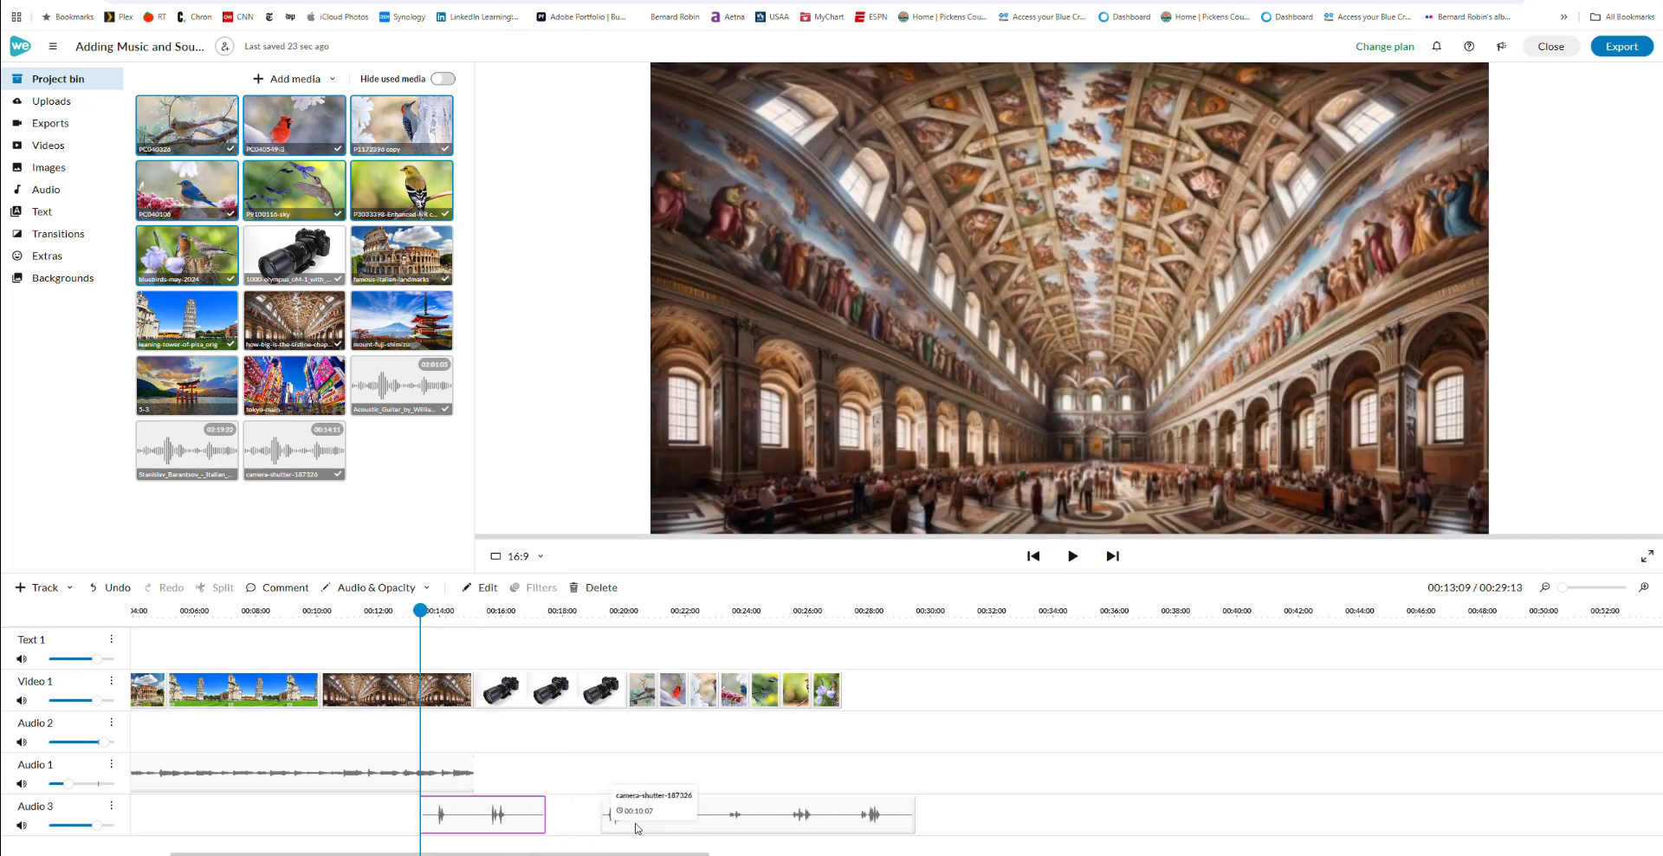
click(711, 827)
drag(710, 827, 726, 827)
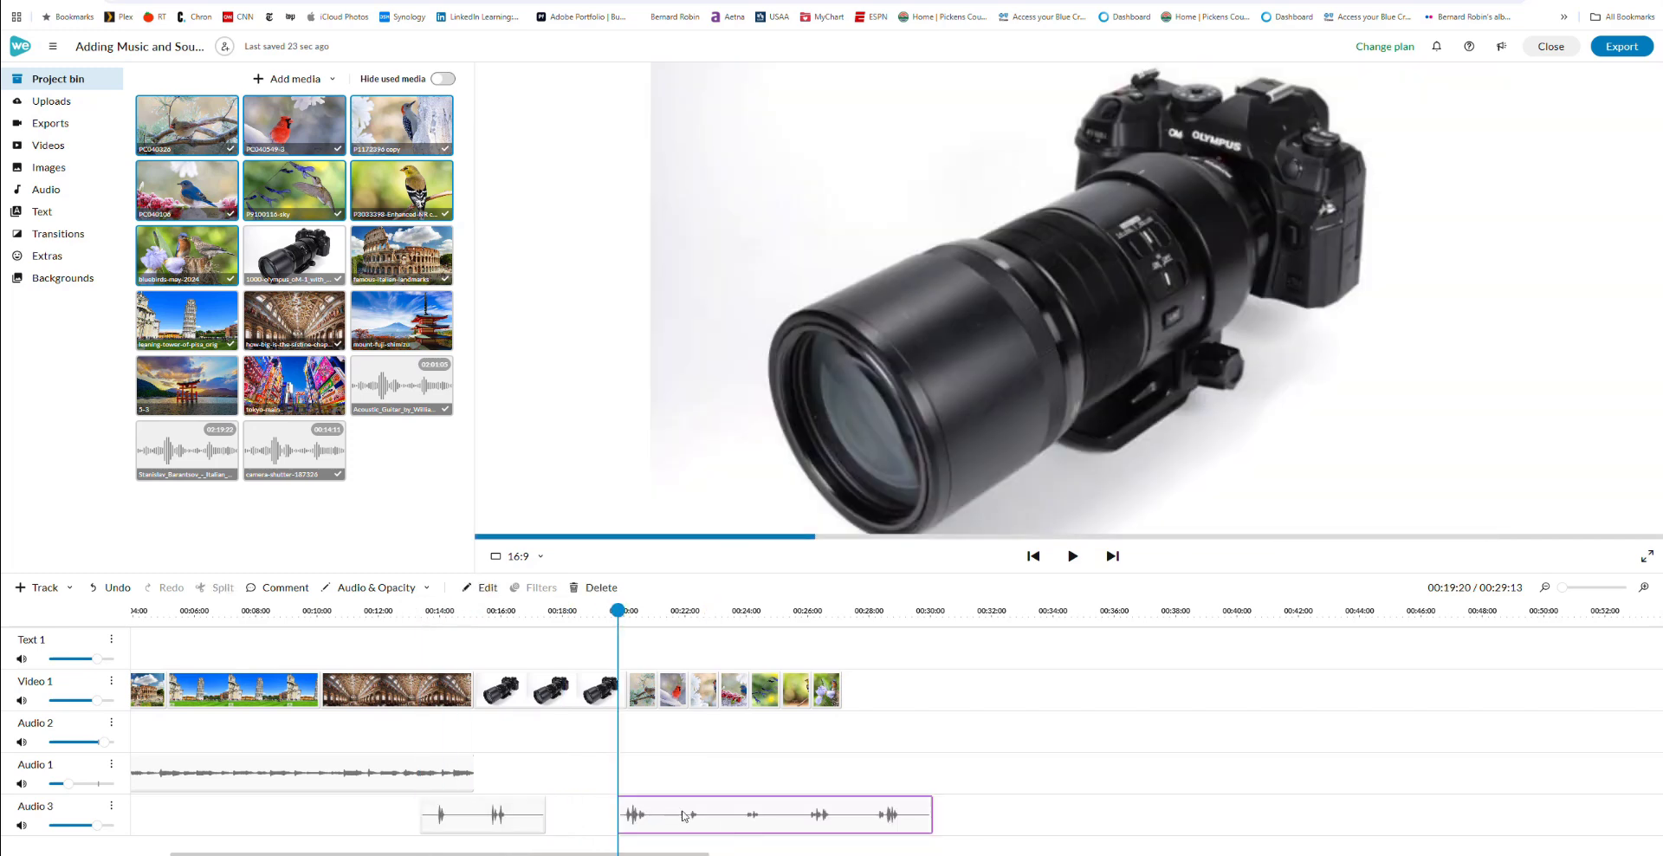
click(477, 823)
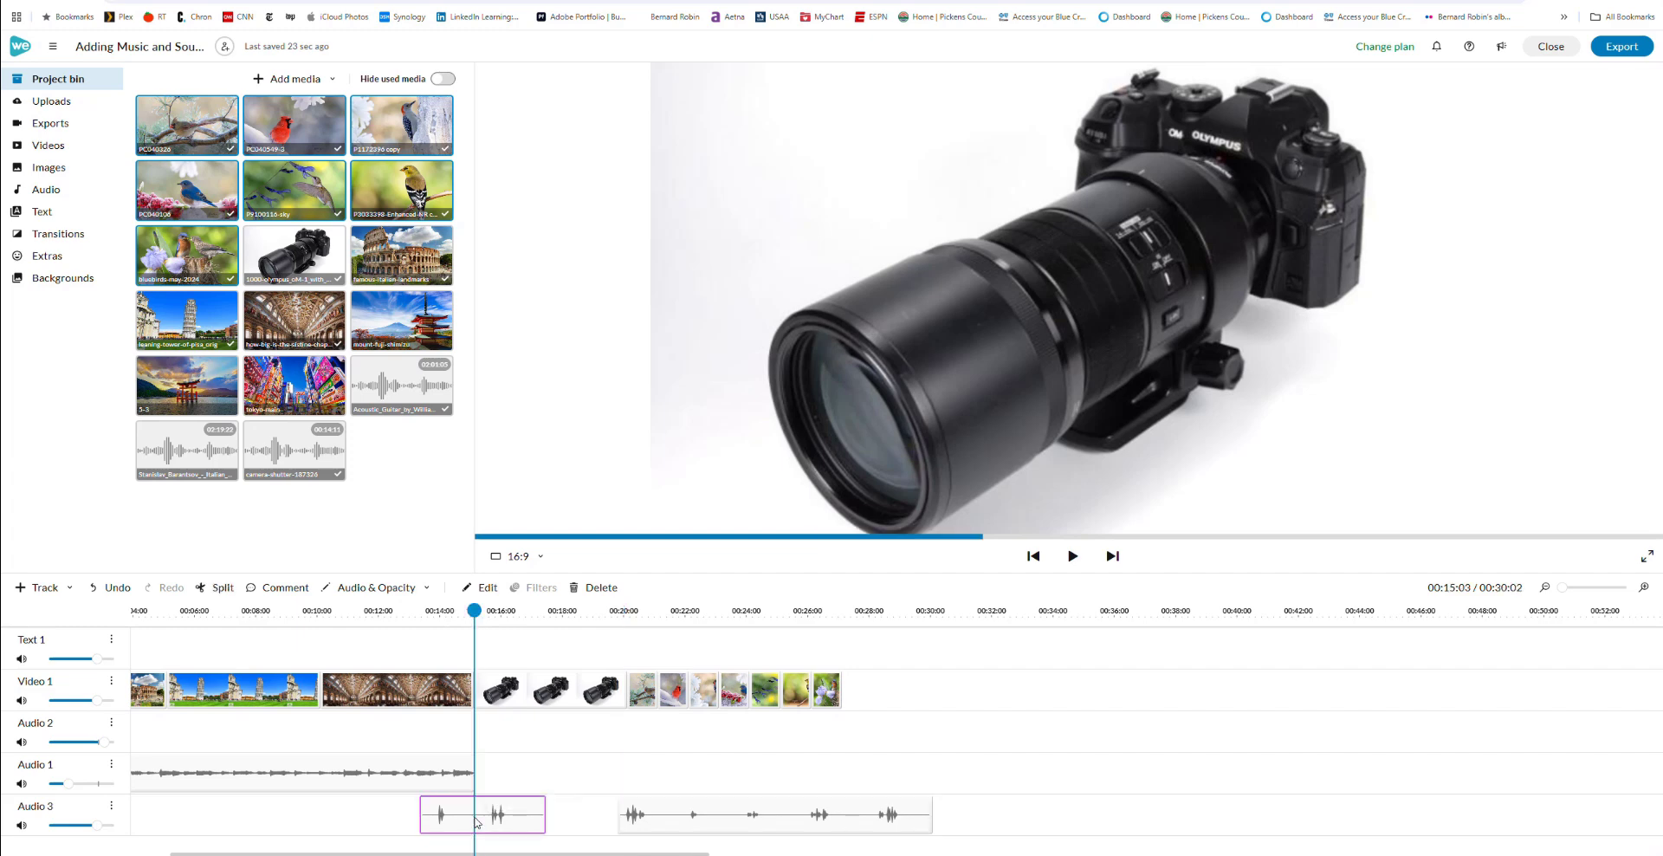
key(Delete)
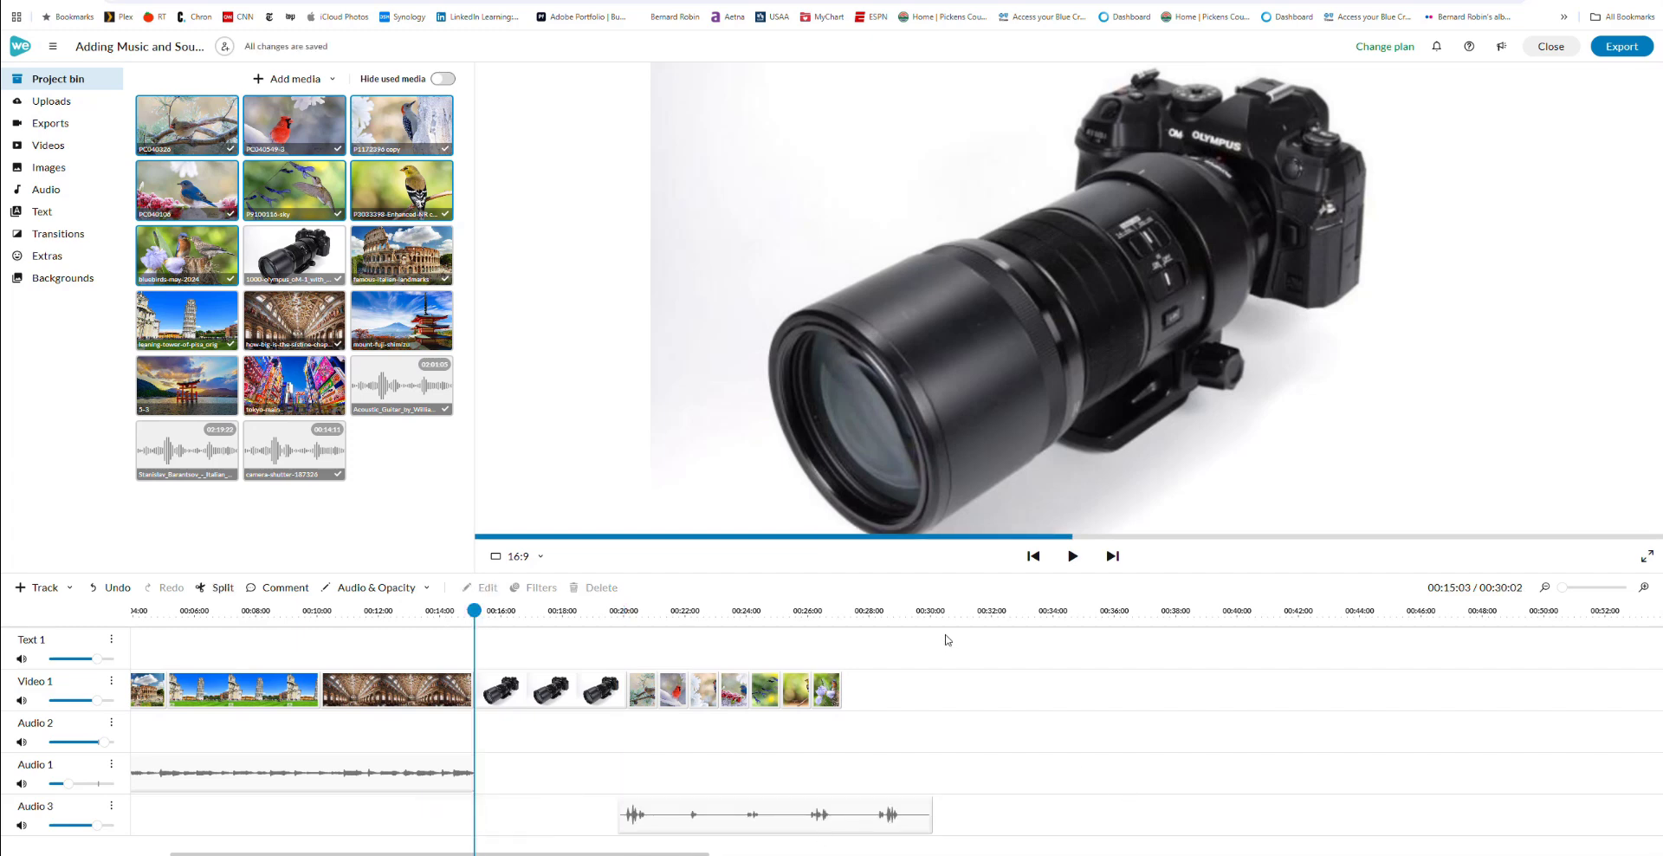
Split the remaining shutter clip after its first sound, at 20:21, and delete everything behind the cut.
drag(473, 610, 652, 675)
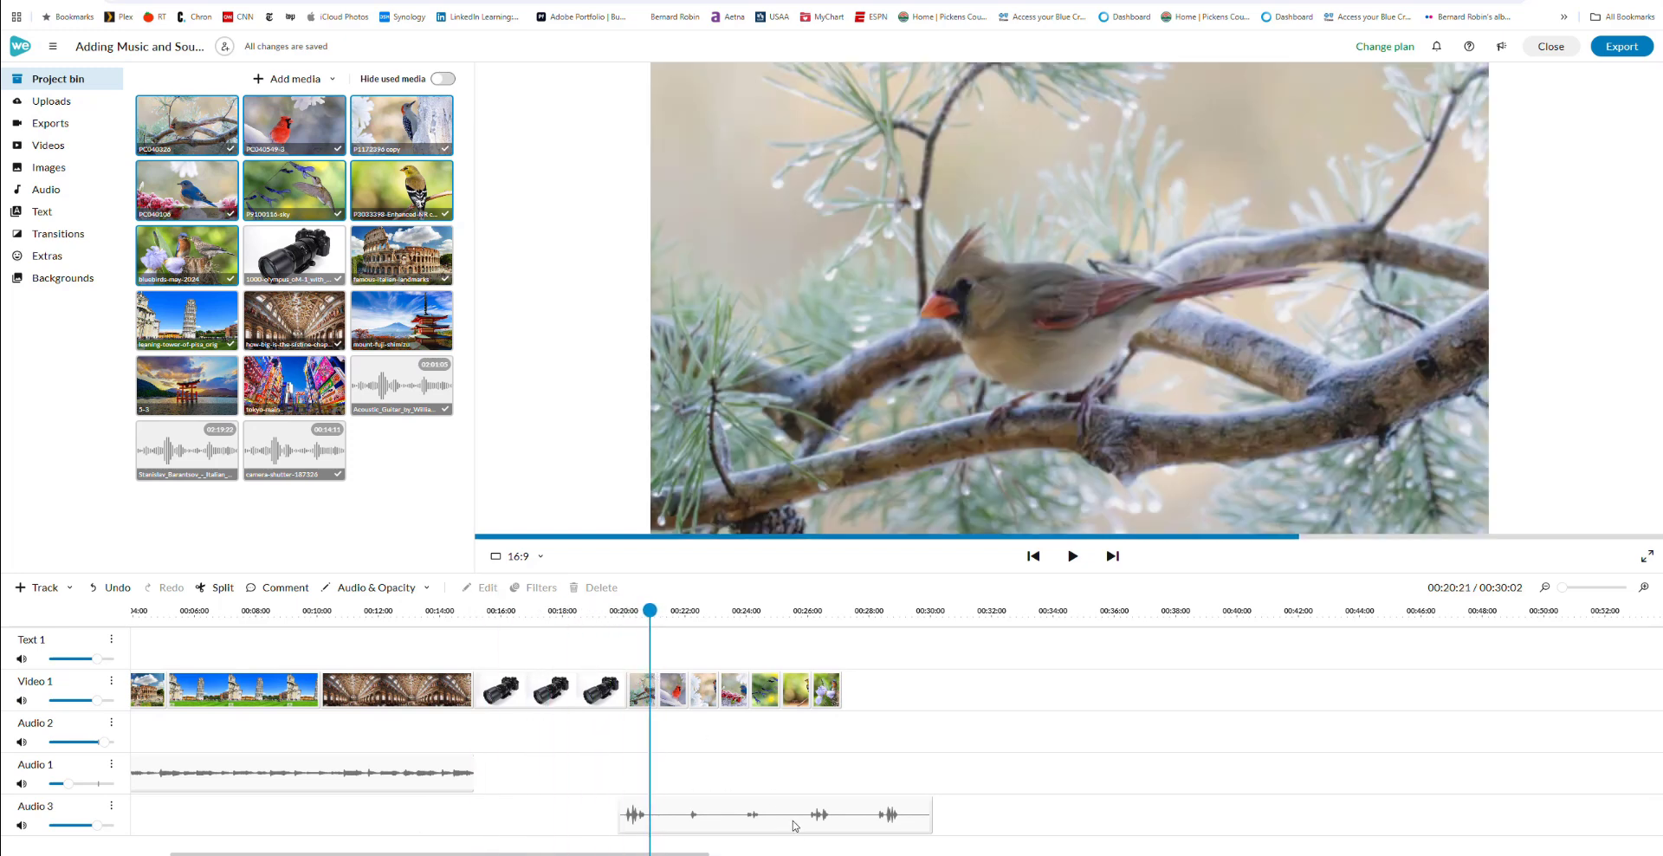
click(782, 822)
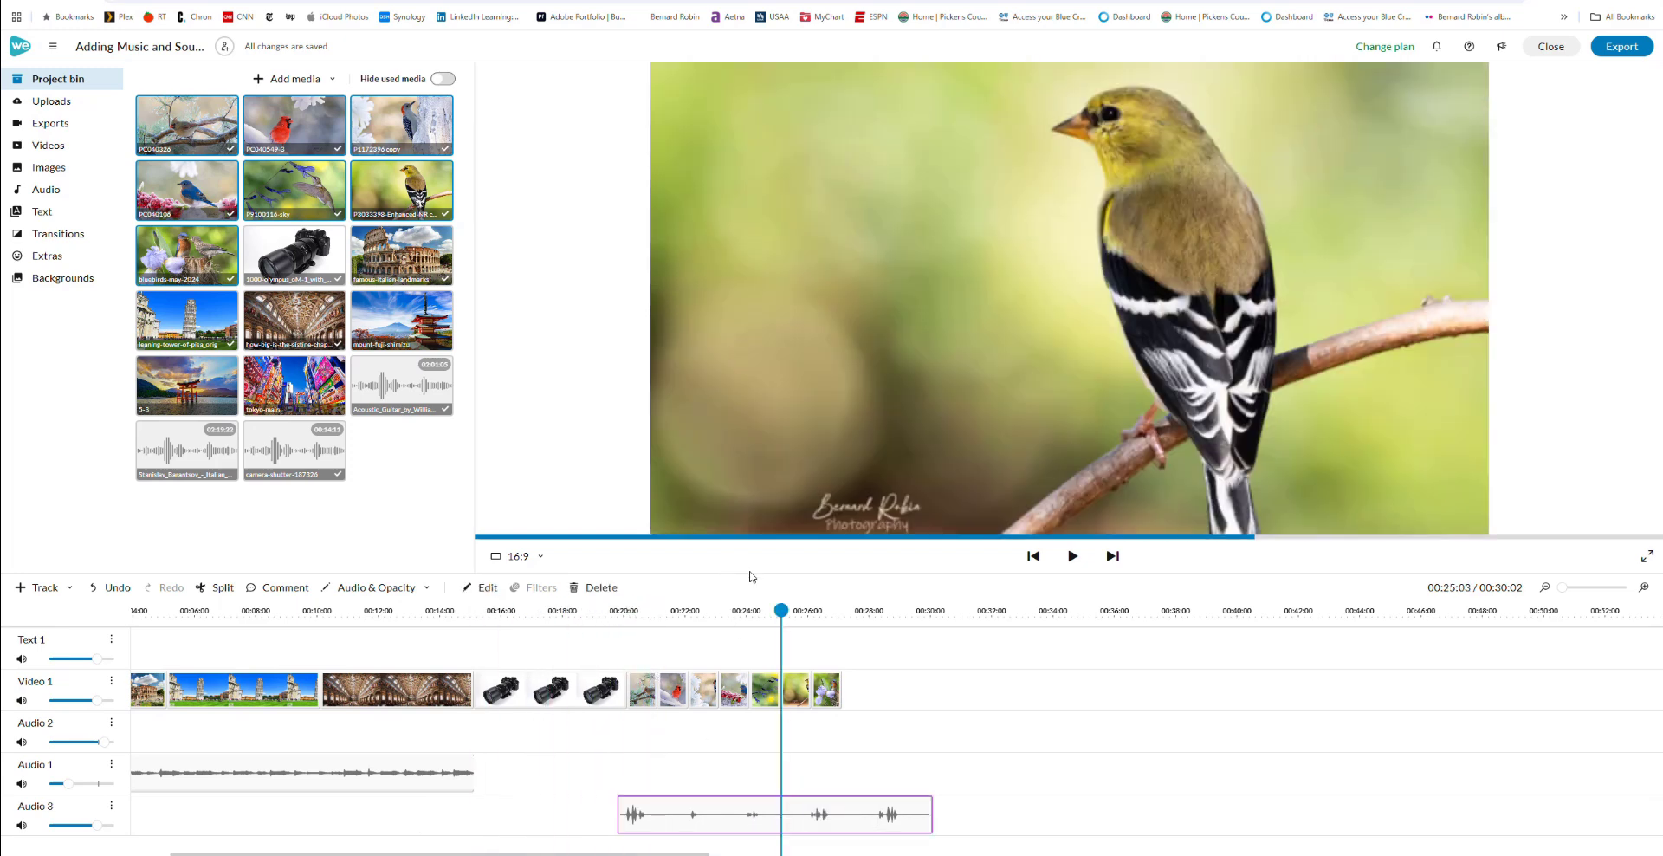
drag(781, 610, 652, 650)
click(652, 818)
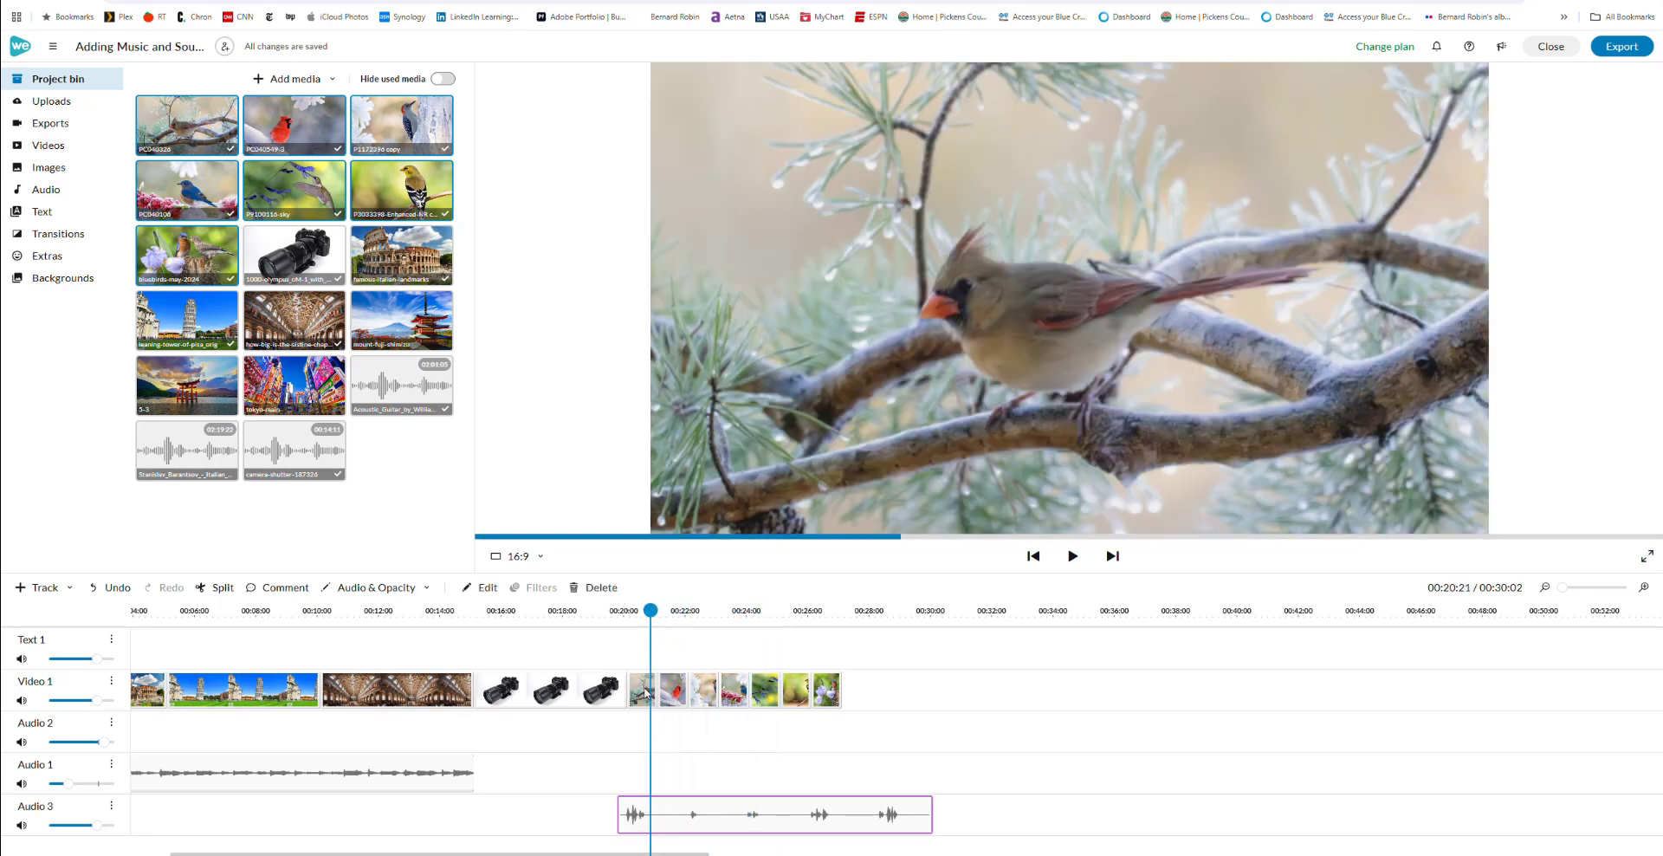
click(223, 588)
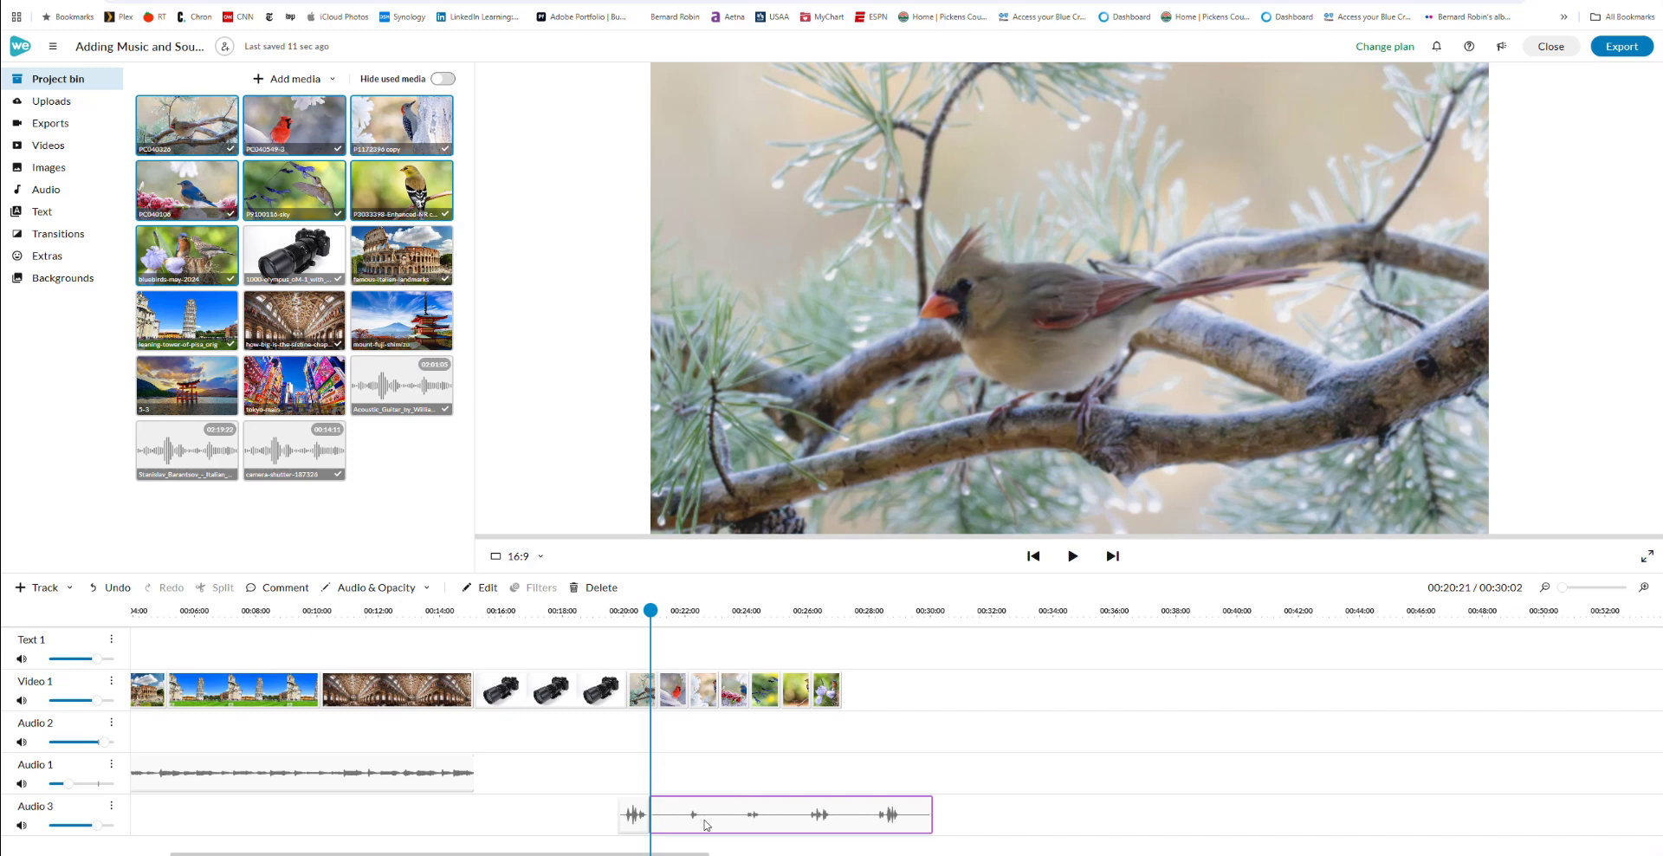
key(Delete)
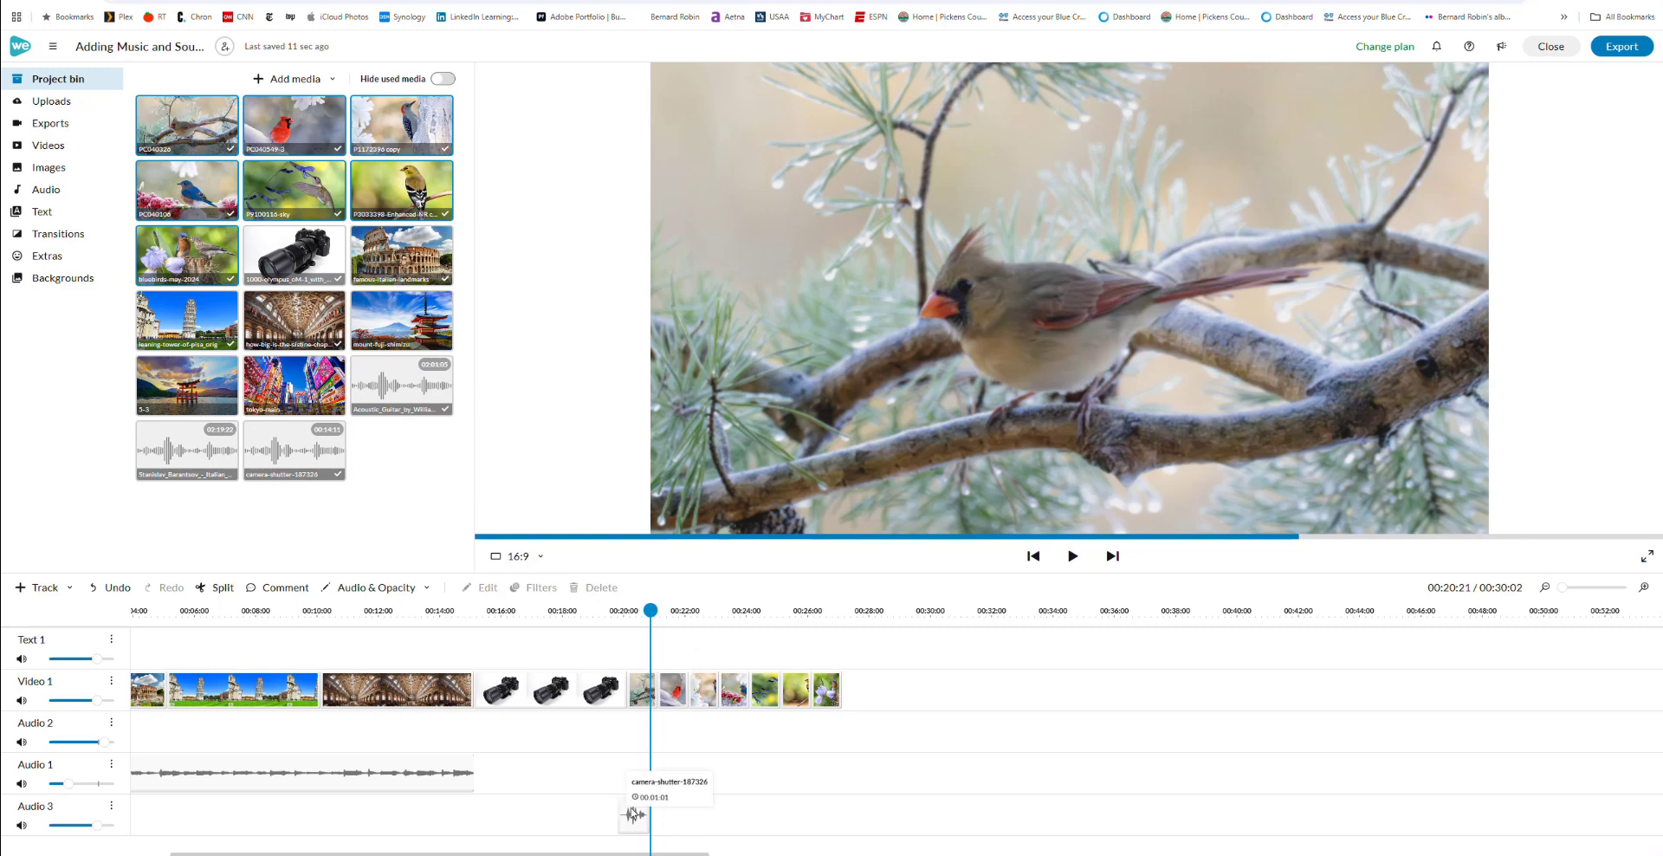
Move the short shutter clip to Audio 2 under the start of the first bird image and try pasting a copy directly after it.
drag(632, 819, 635, 735)
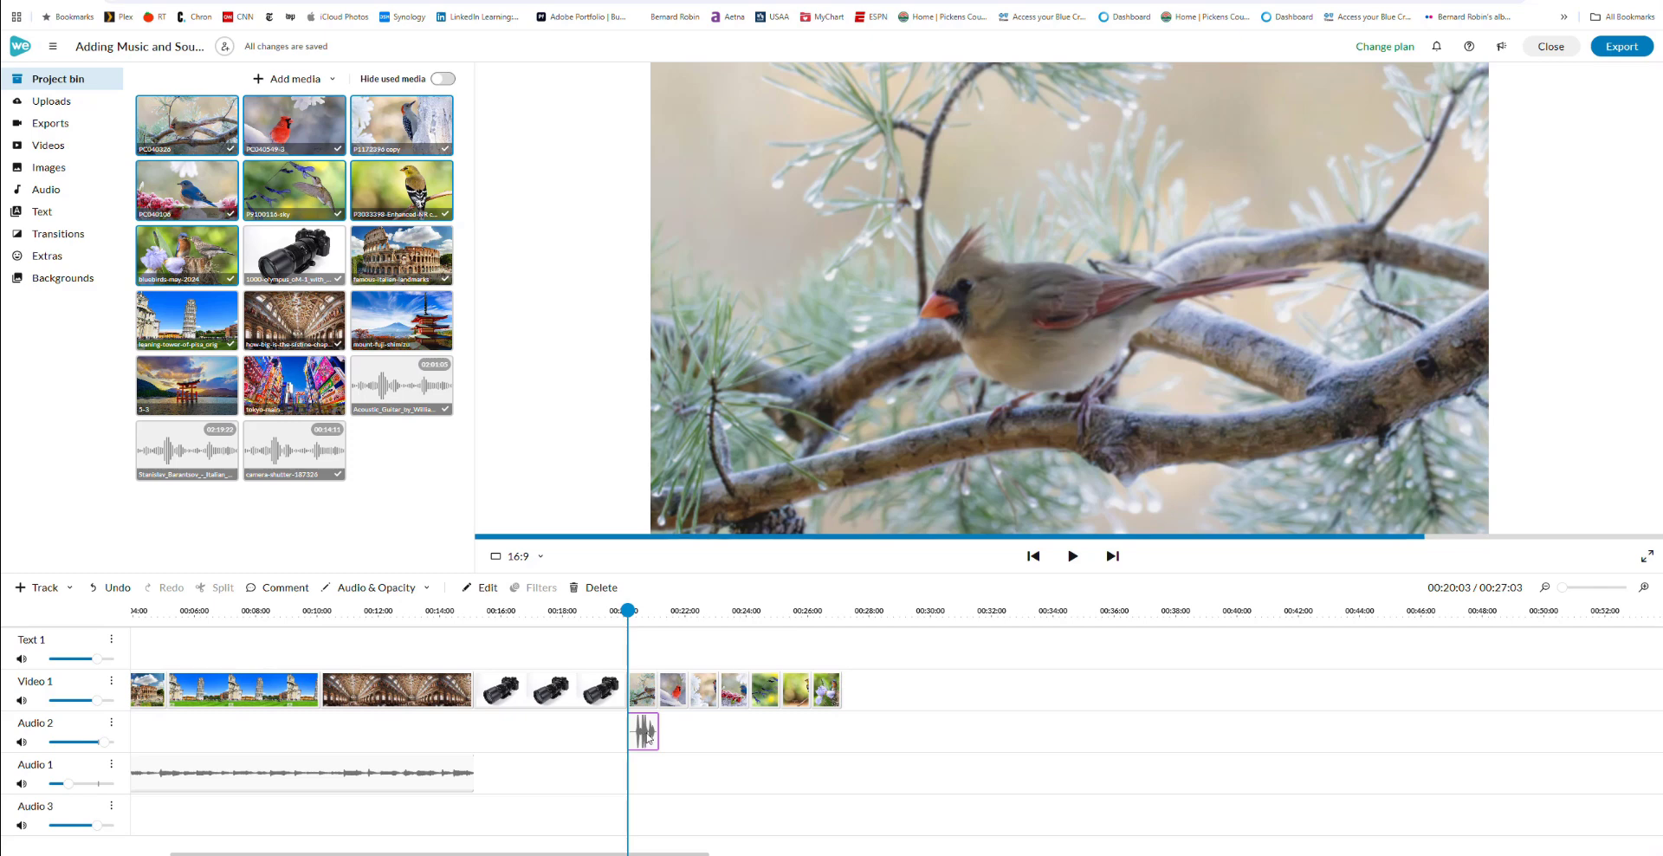
click(668, 622)
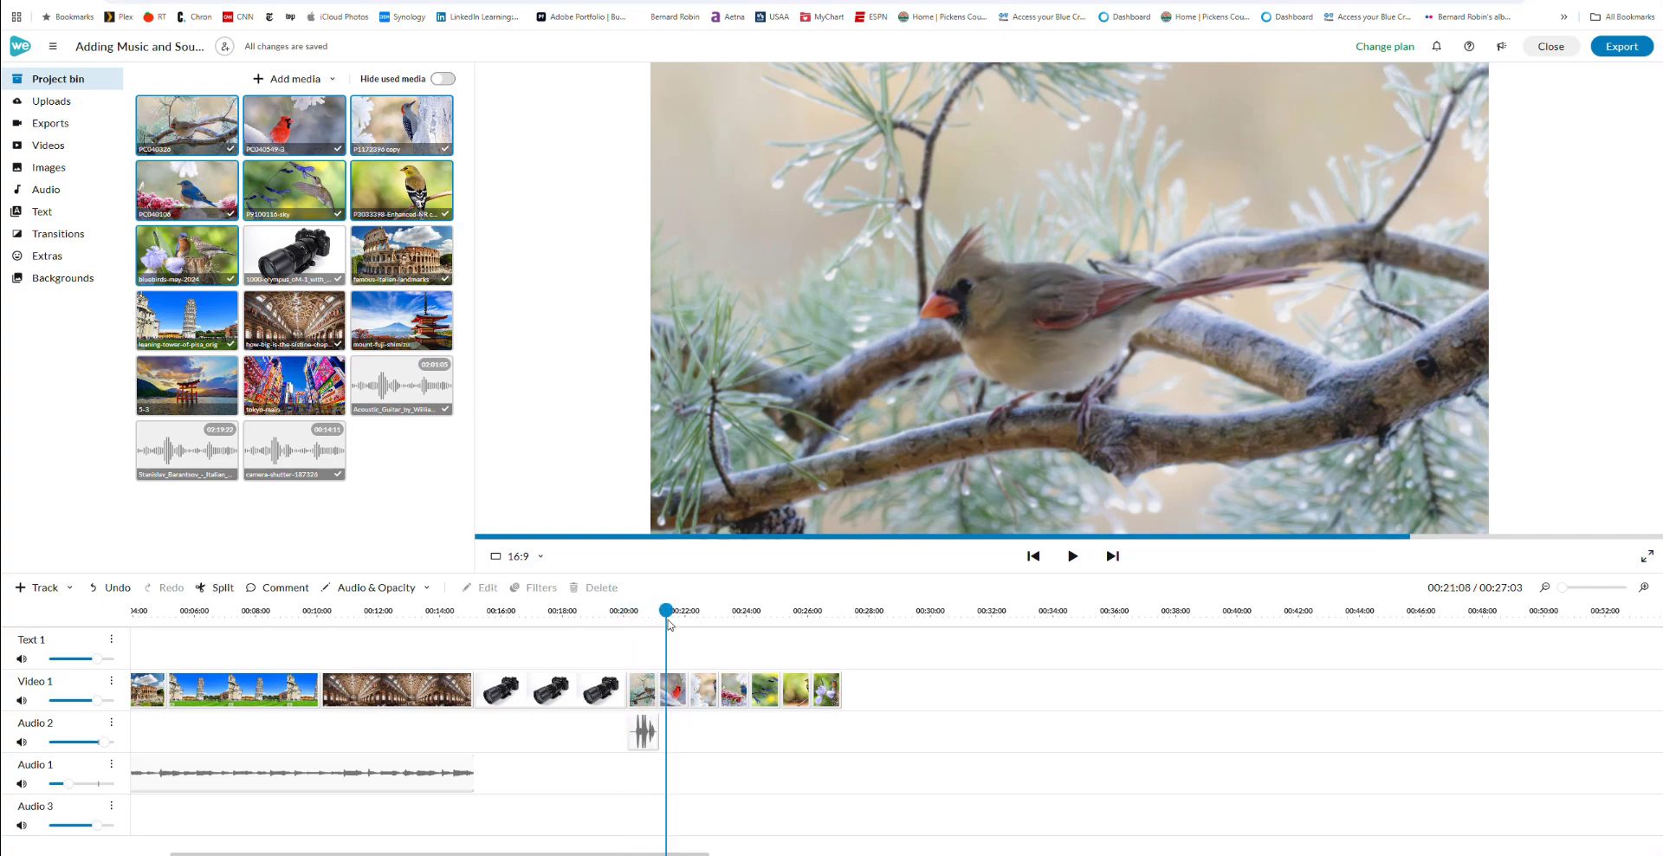
click(662, 624)
key(ctrl+v)
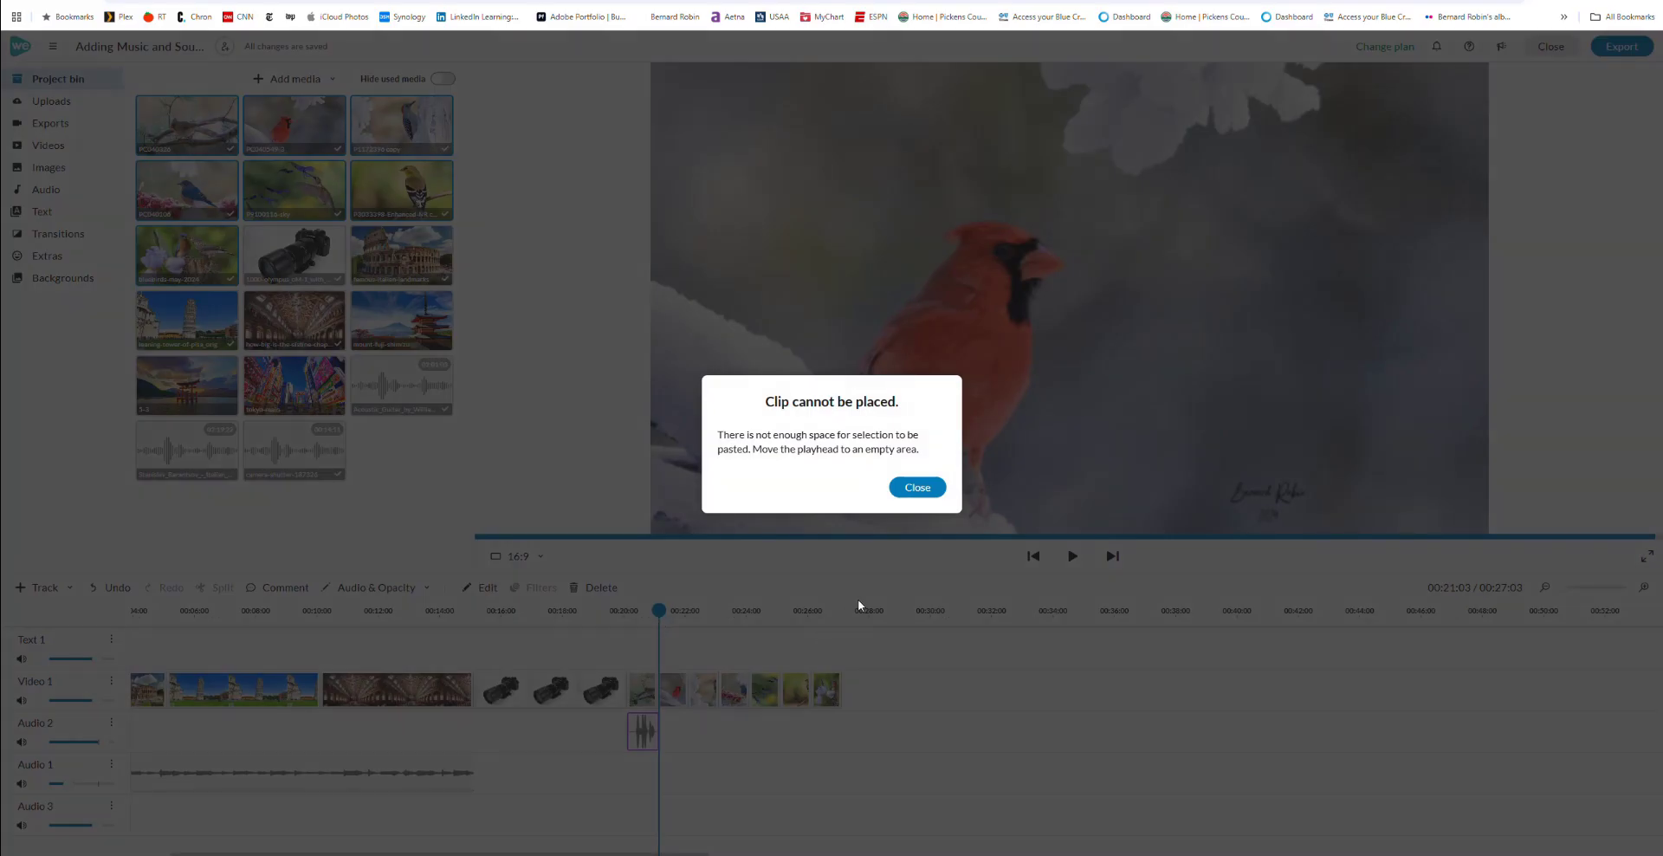
click(919, 488)
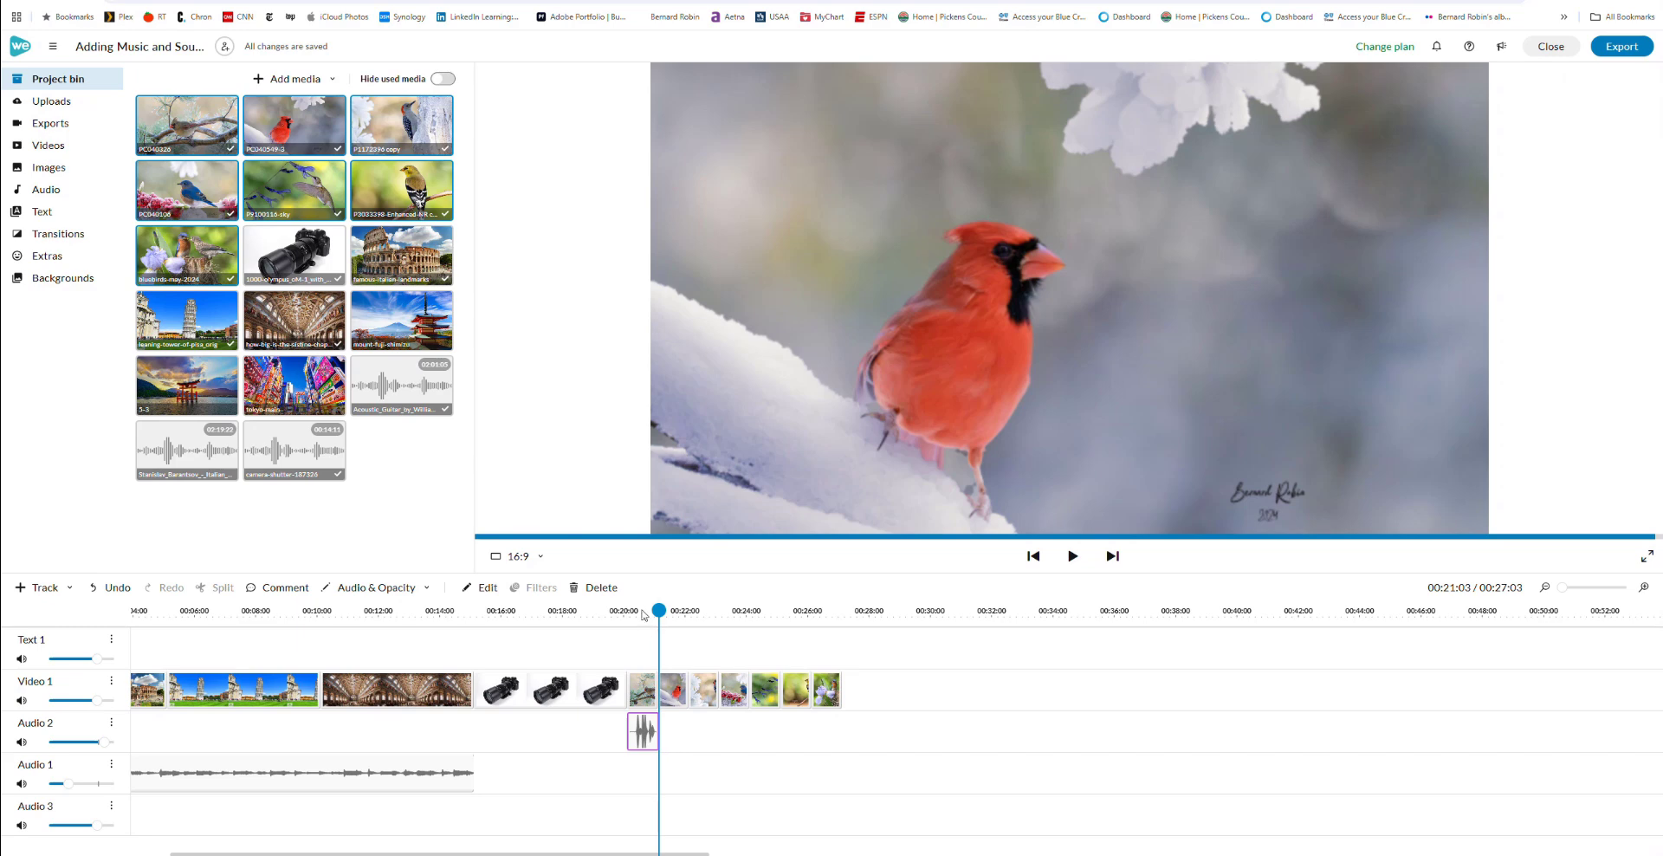
Paste two copies of the short shutter clip on Audio 2, at 21:15 and at about 24 seconds.
click(673, 611)
drag(674, 609, 676, 609)
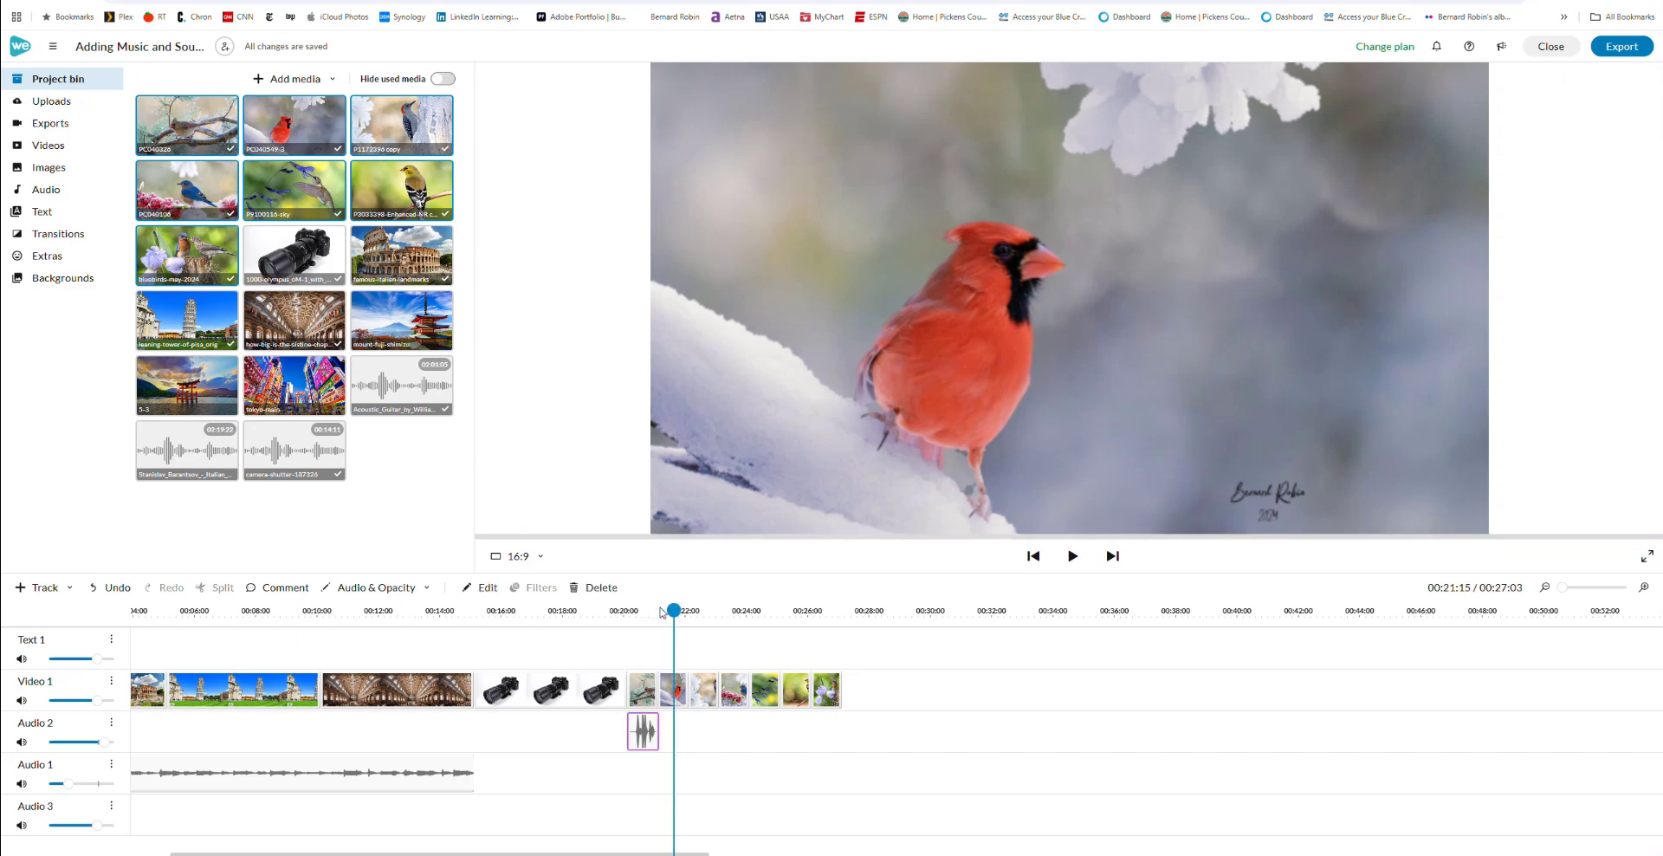
key(ctrl+v)
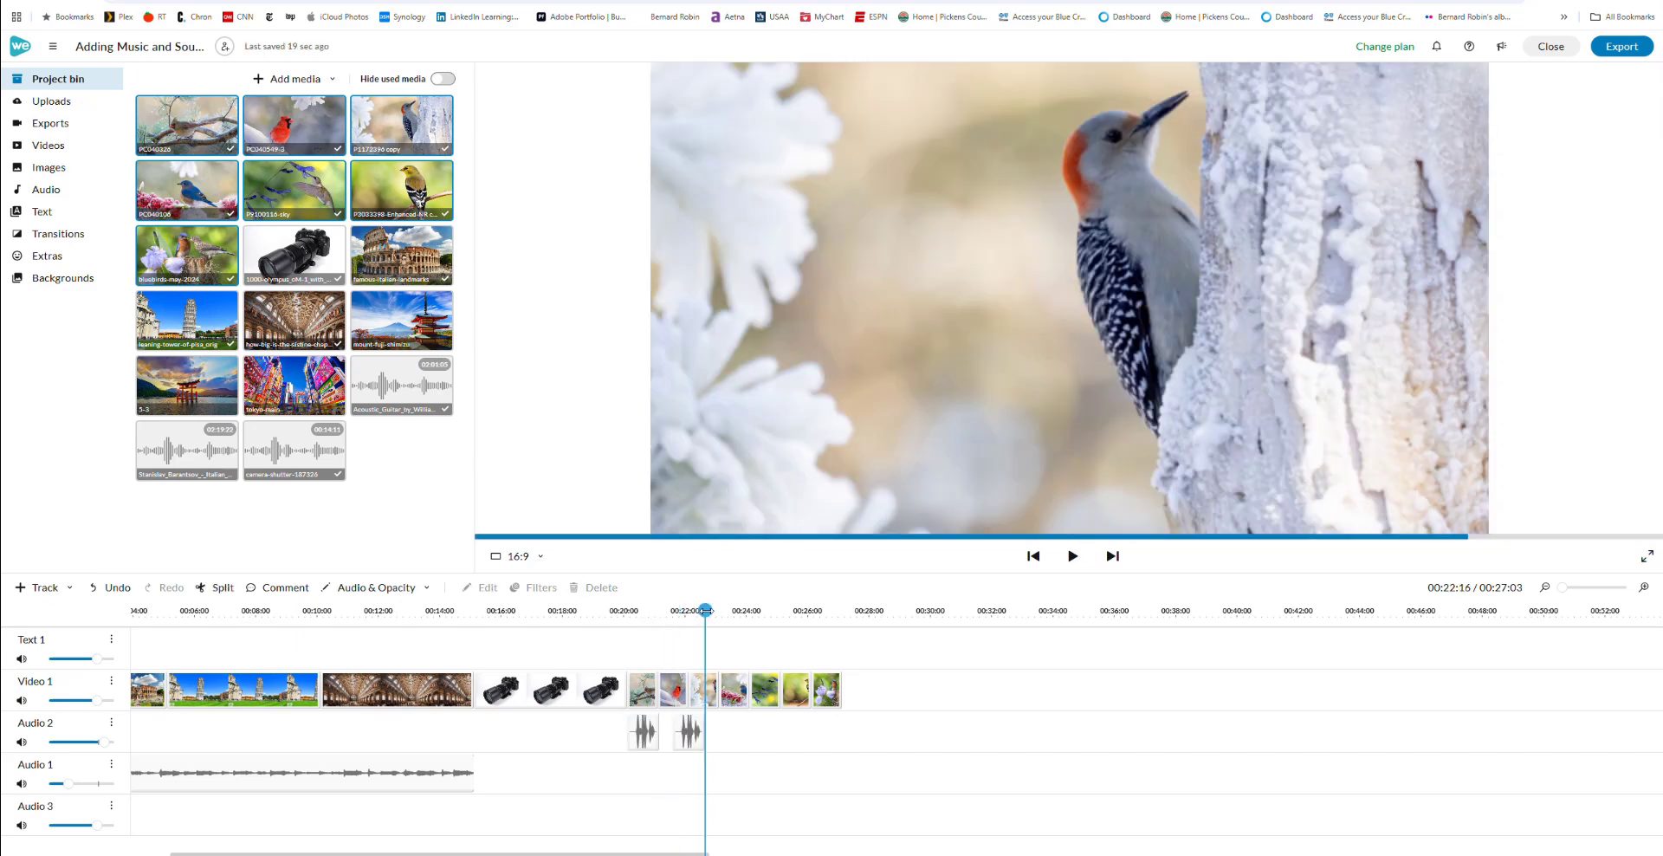
click(745, 611)
key(ctrl+v)
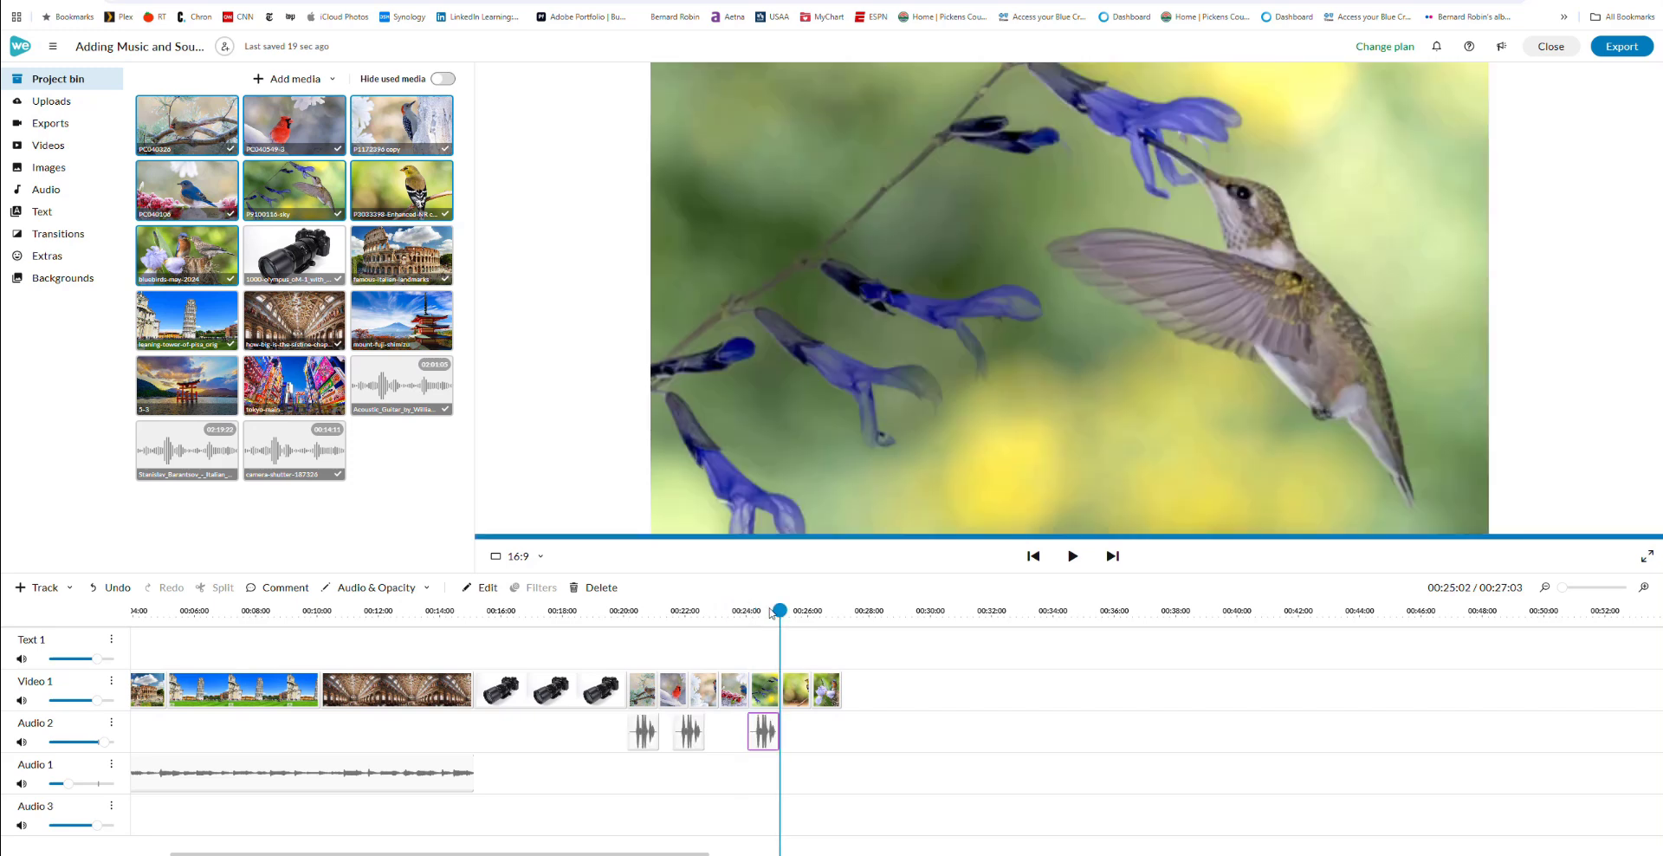
Paste four more copies of the shutter clip in a row on Audio 2, starting at 27:05 after the last bird image.
drag(780, 610, 850, 668)
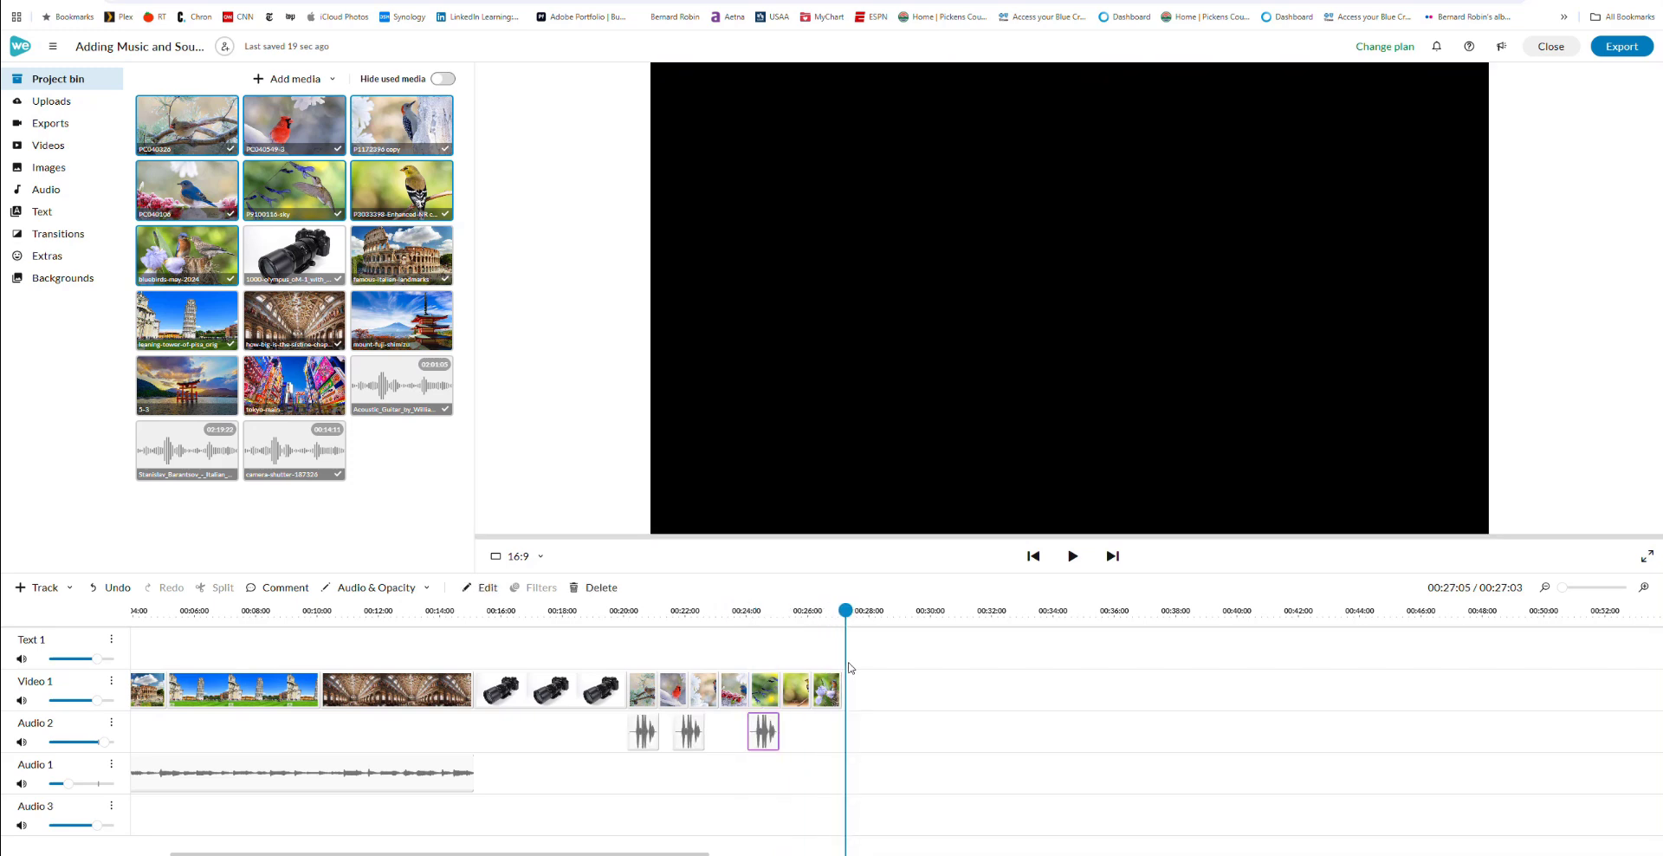
key(ctrl+v)
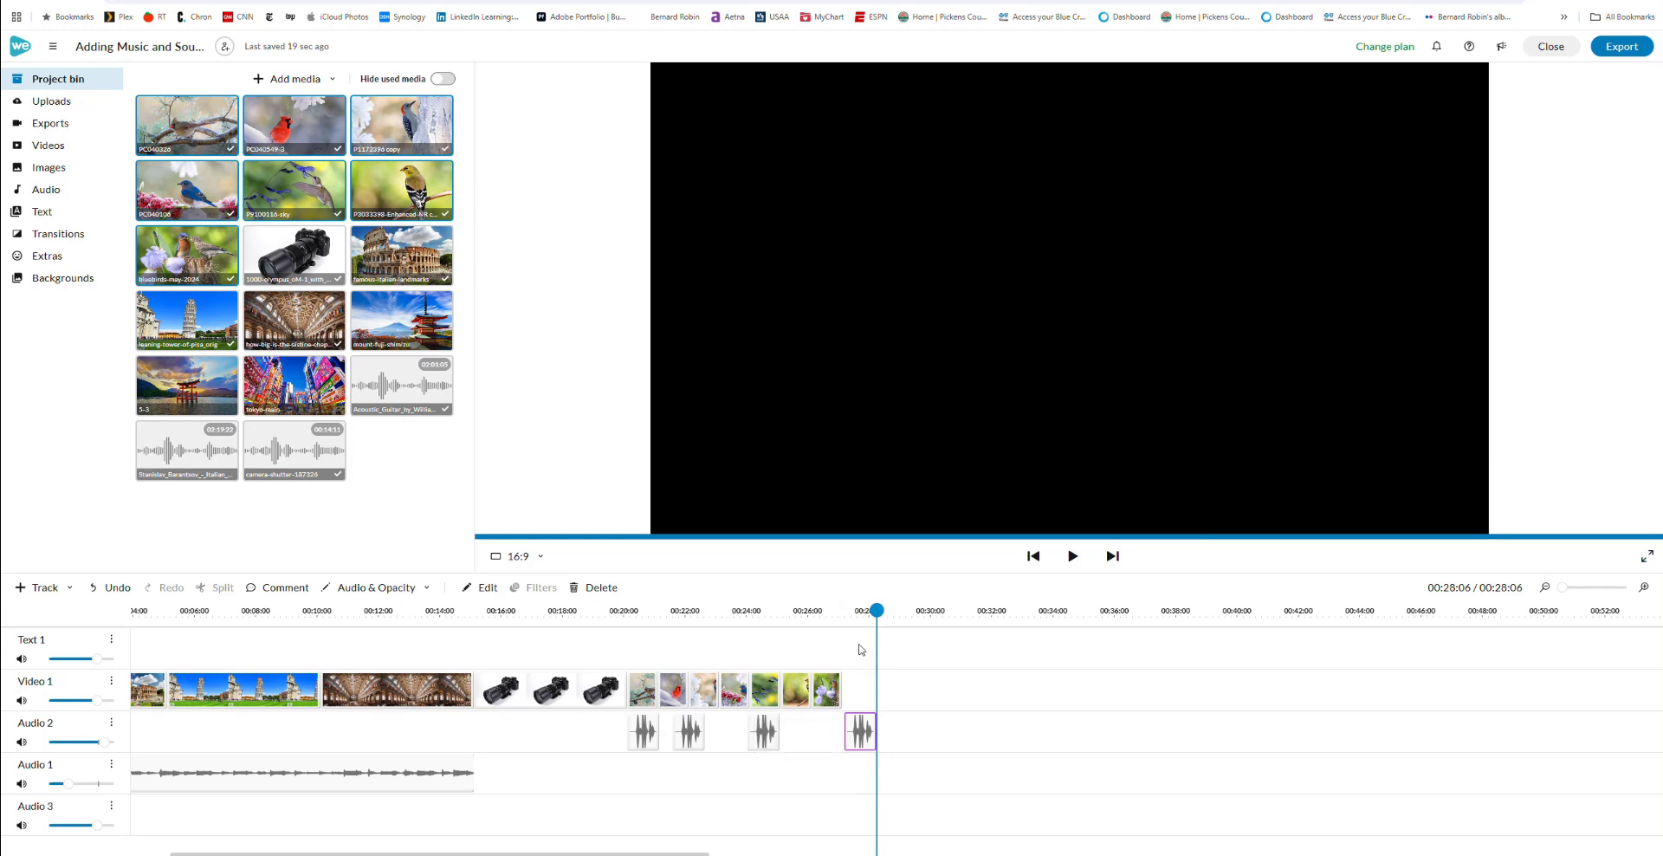
key(ctrl+v)
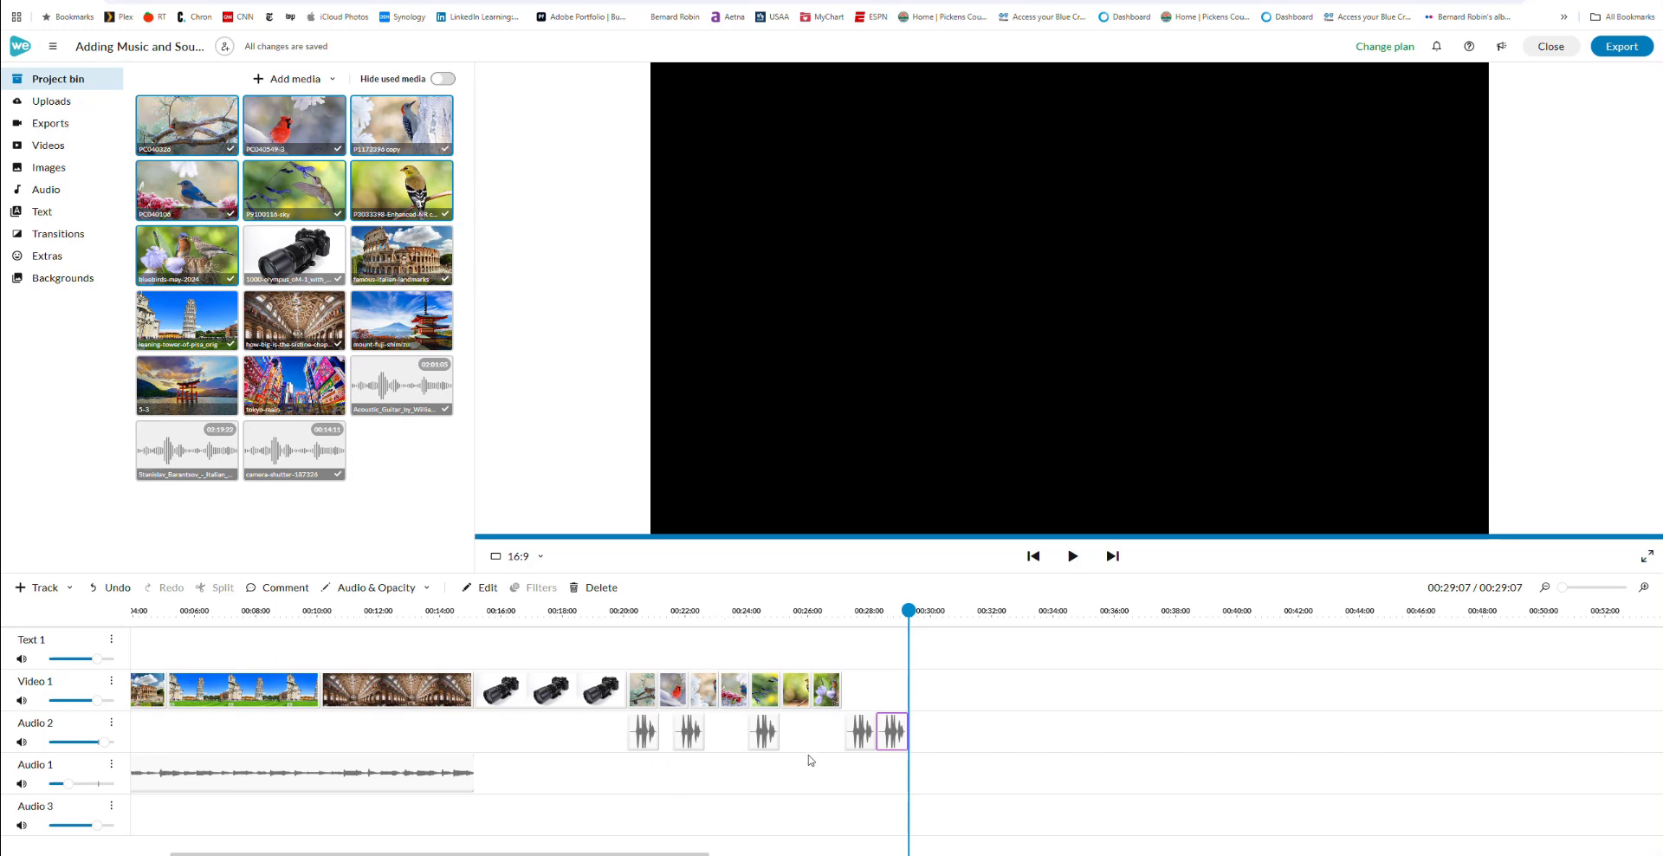
key(ctrl+v)
key(ctrl+v)
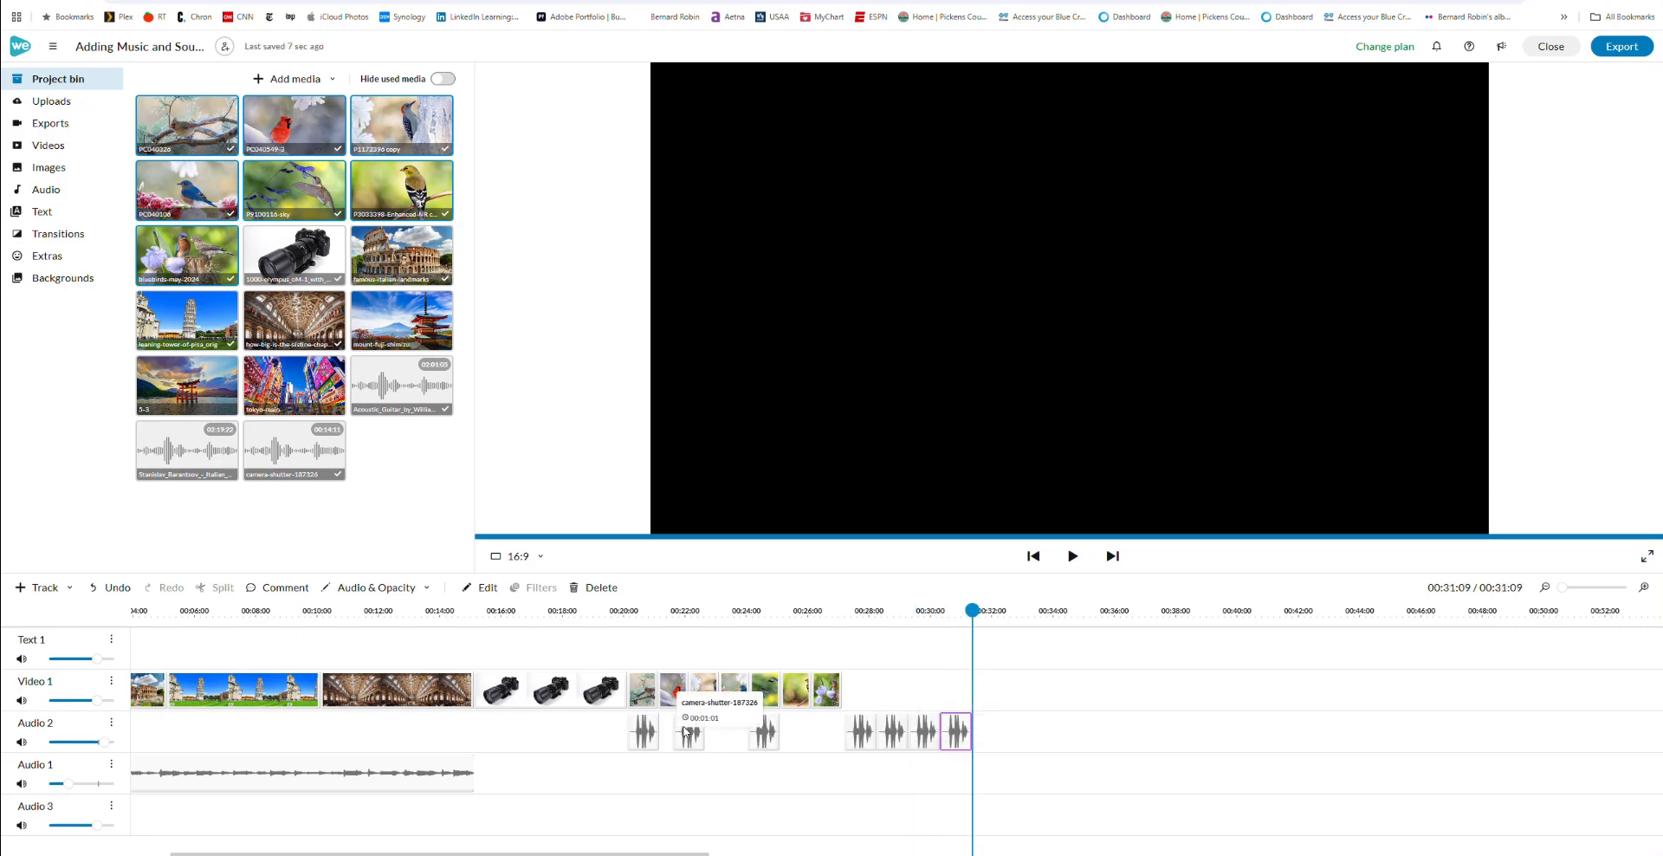
Line up the shutter copies end to end on Audio 2 so that one sits beneath each of the seven bird images.
drag(680, 727, 667, 721)
click(768, 737)
drag(768, 738, 710, 733)
drag(856, 734, 769, 742)
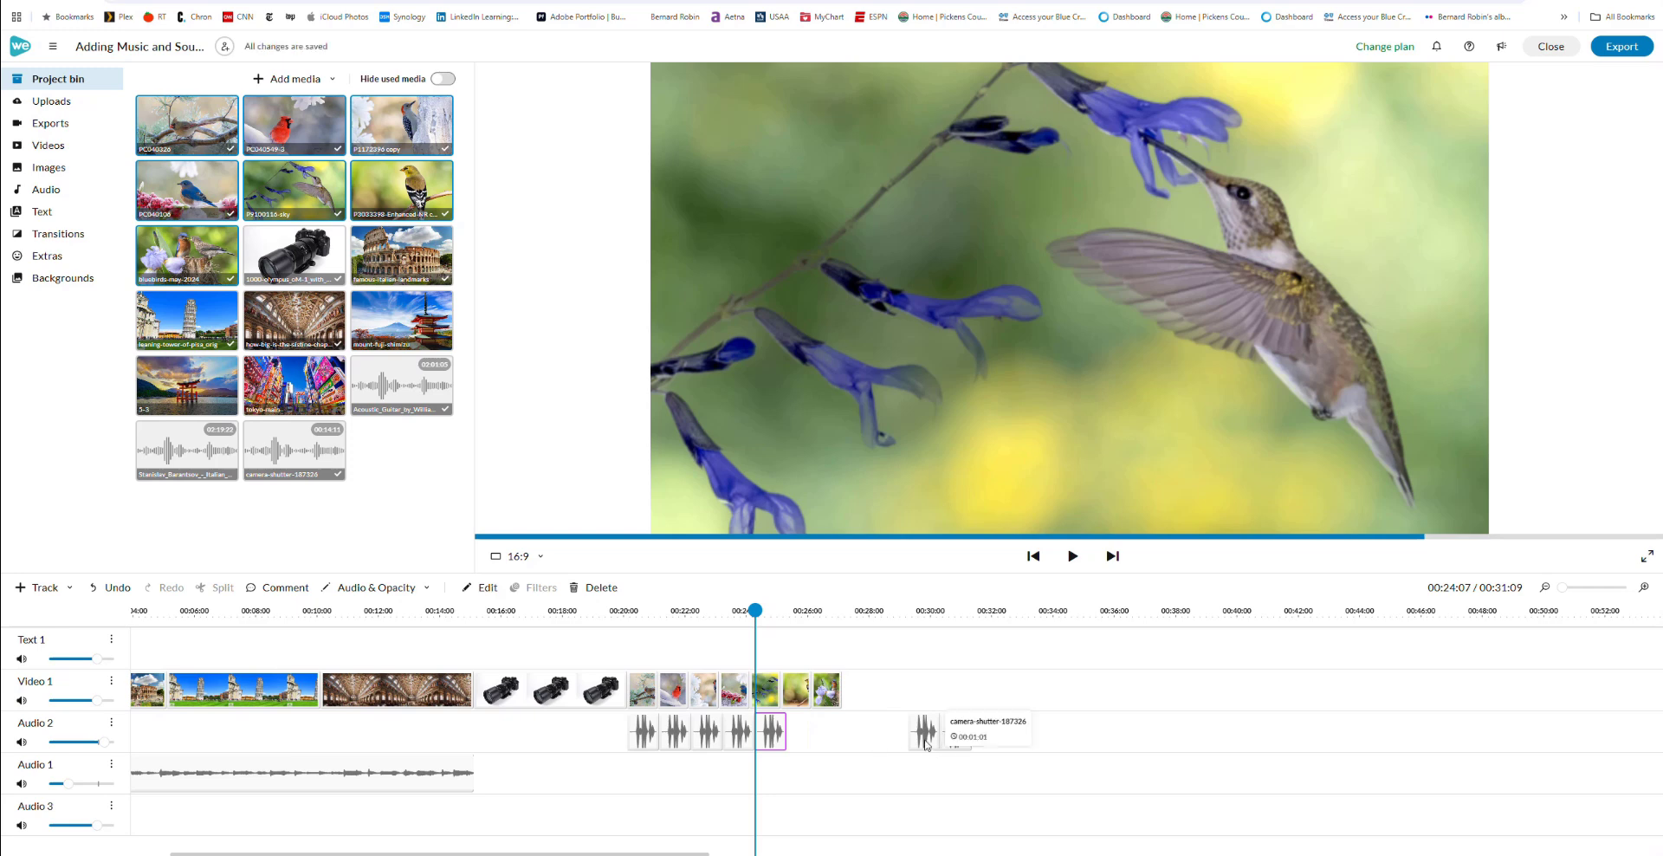
drag(925, 738, 839, 738)
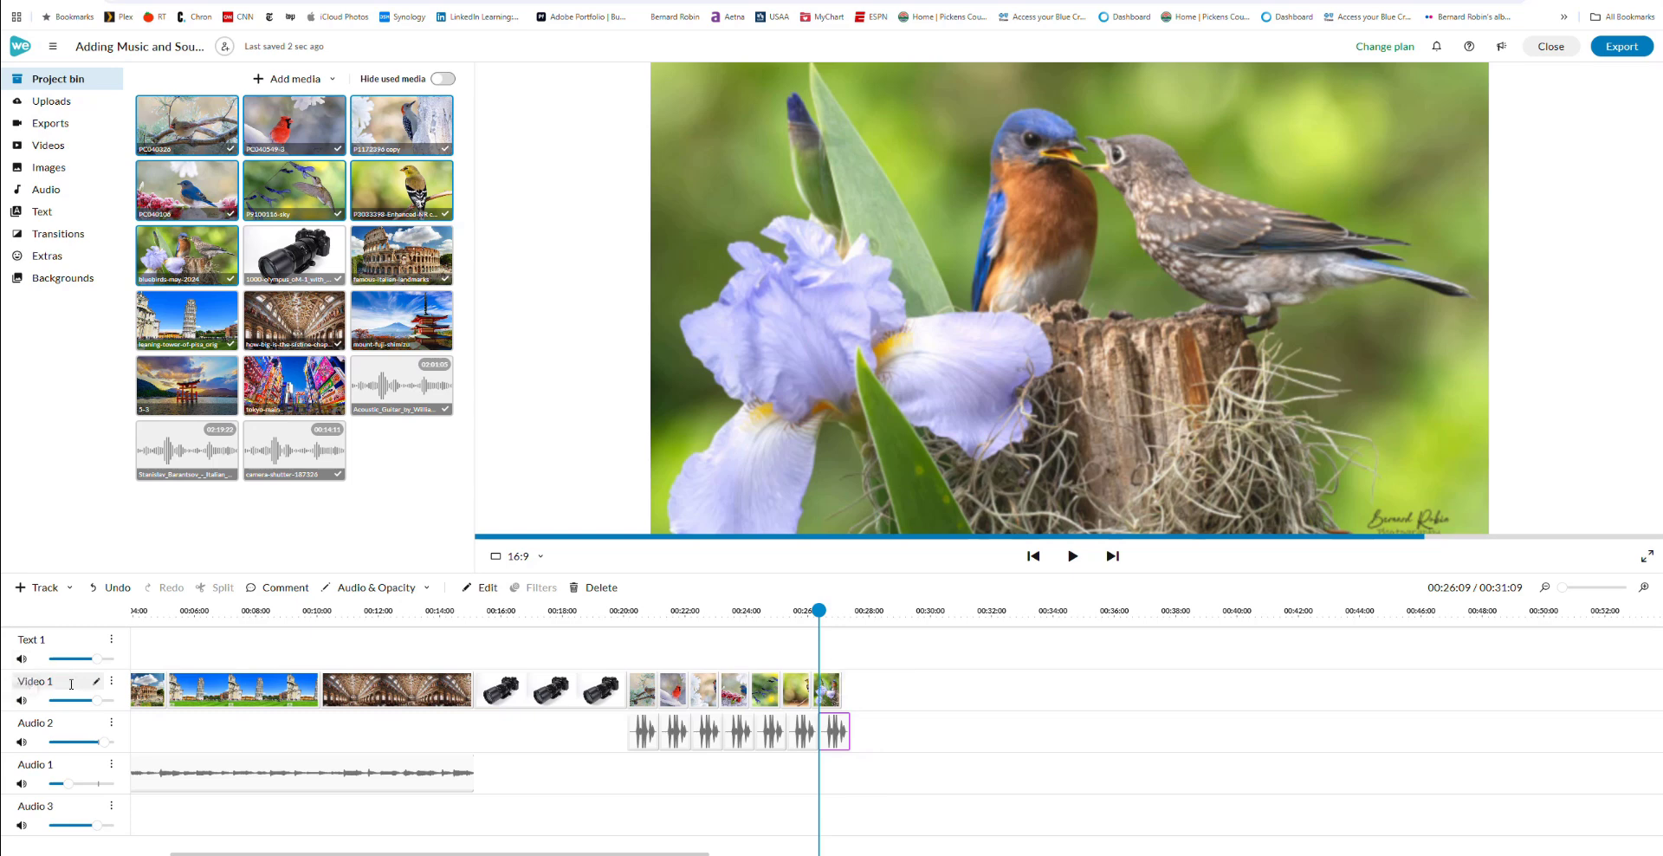
Lower the Audio 2 track volume and play from 19:14 to check the shutter sounds against the bird images.
mouse_move(102, 744)
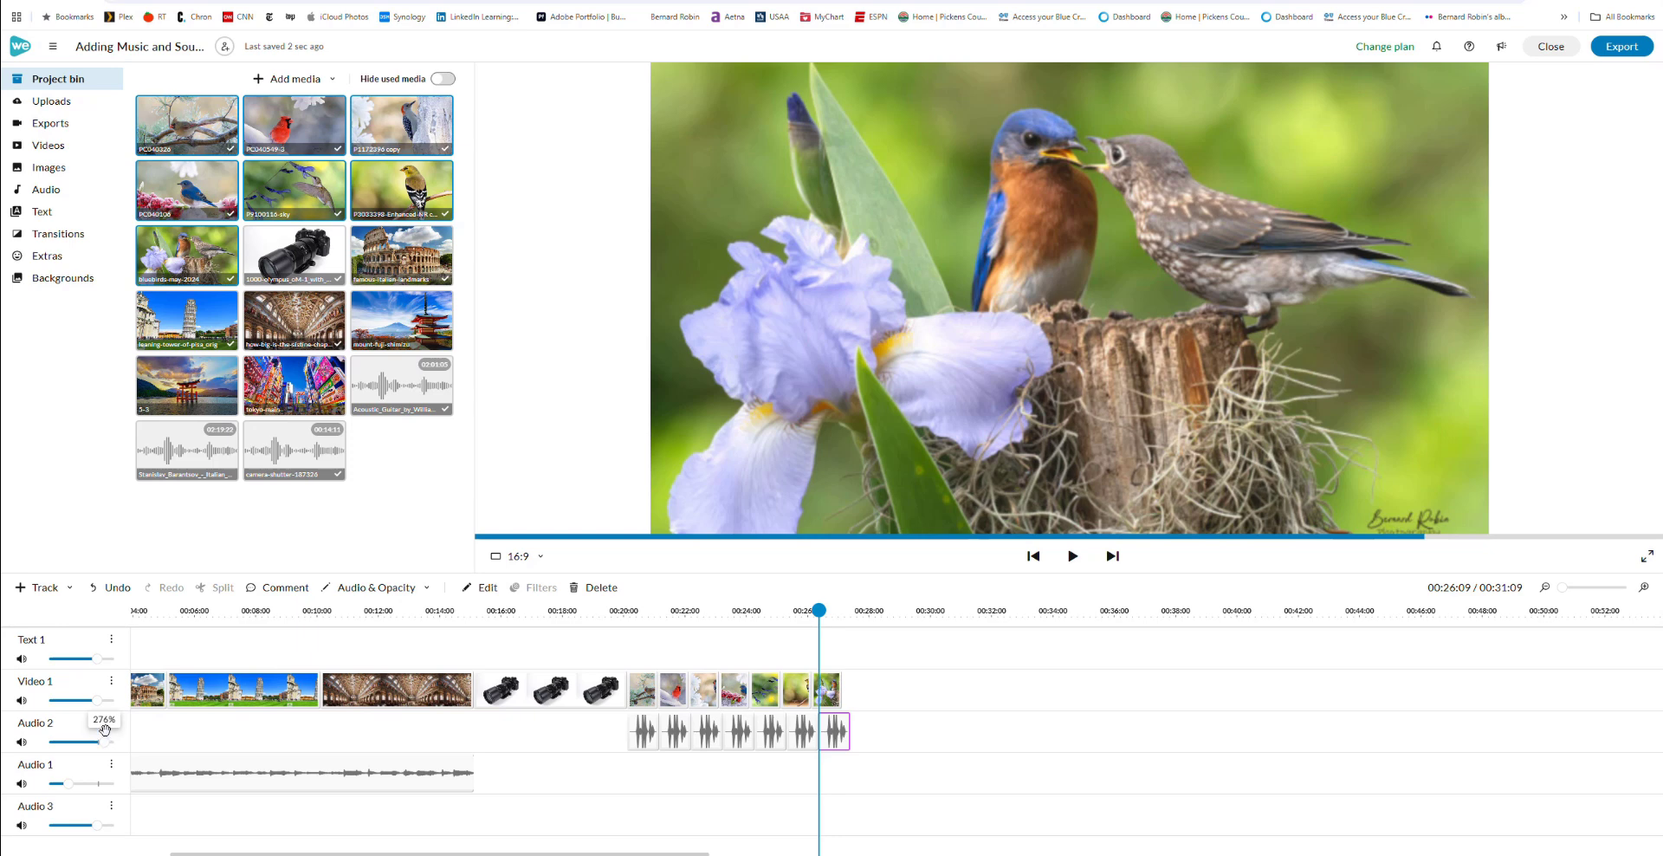
drag(105, 743, 96, 743)
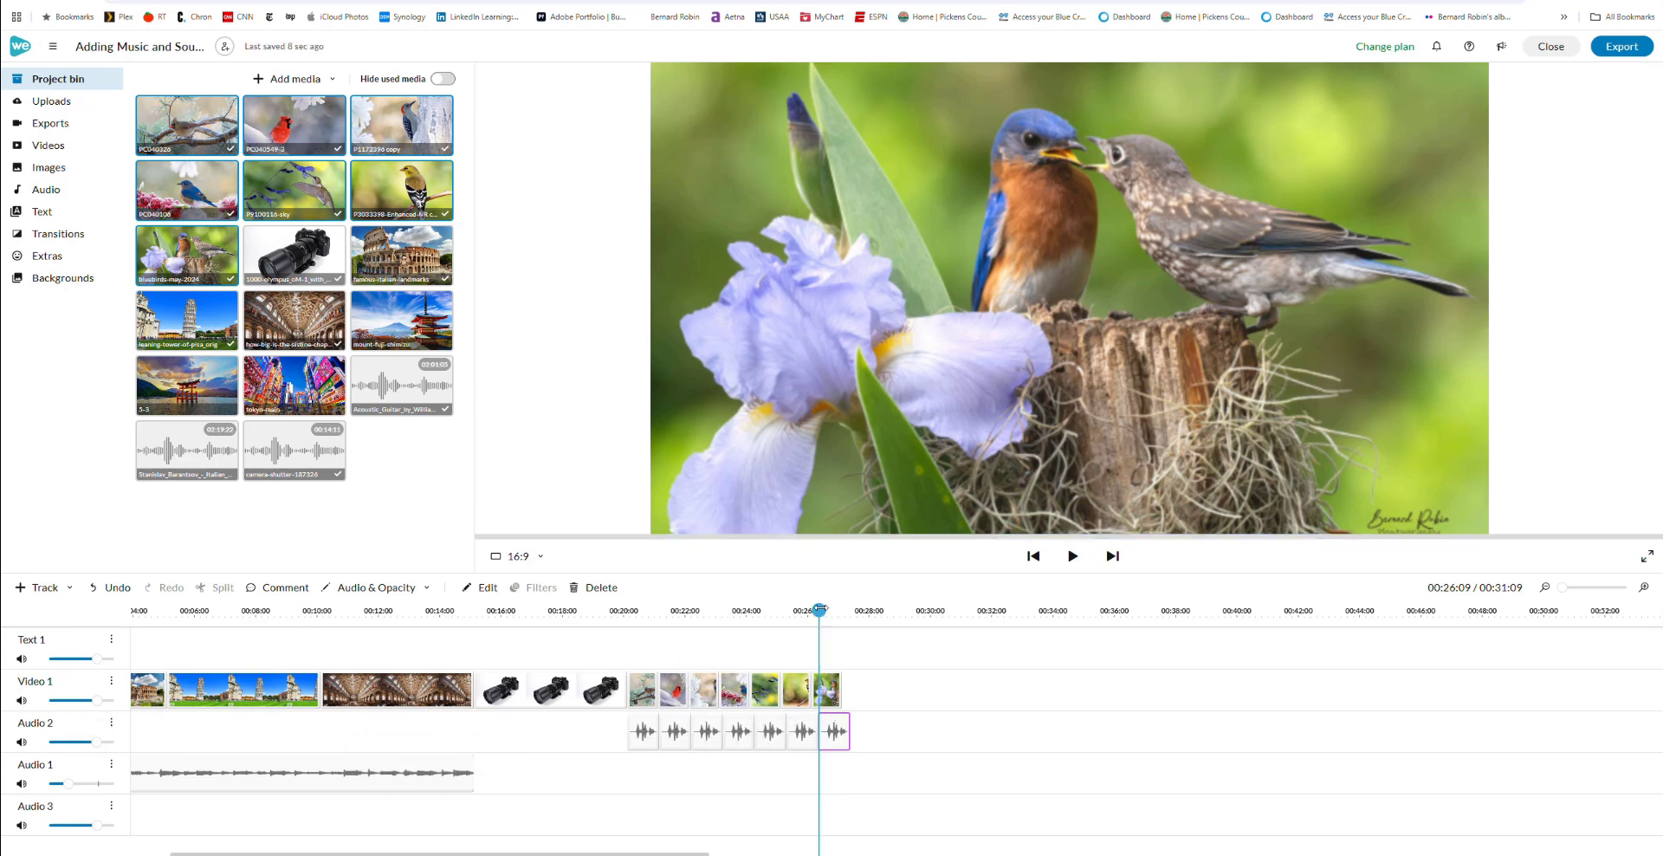
drag(820, 612, 612, 634)
click(835, 731)
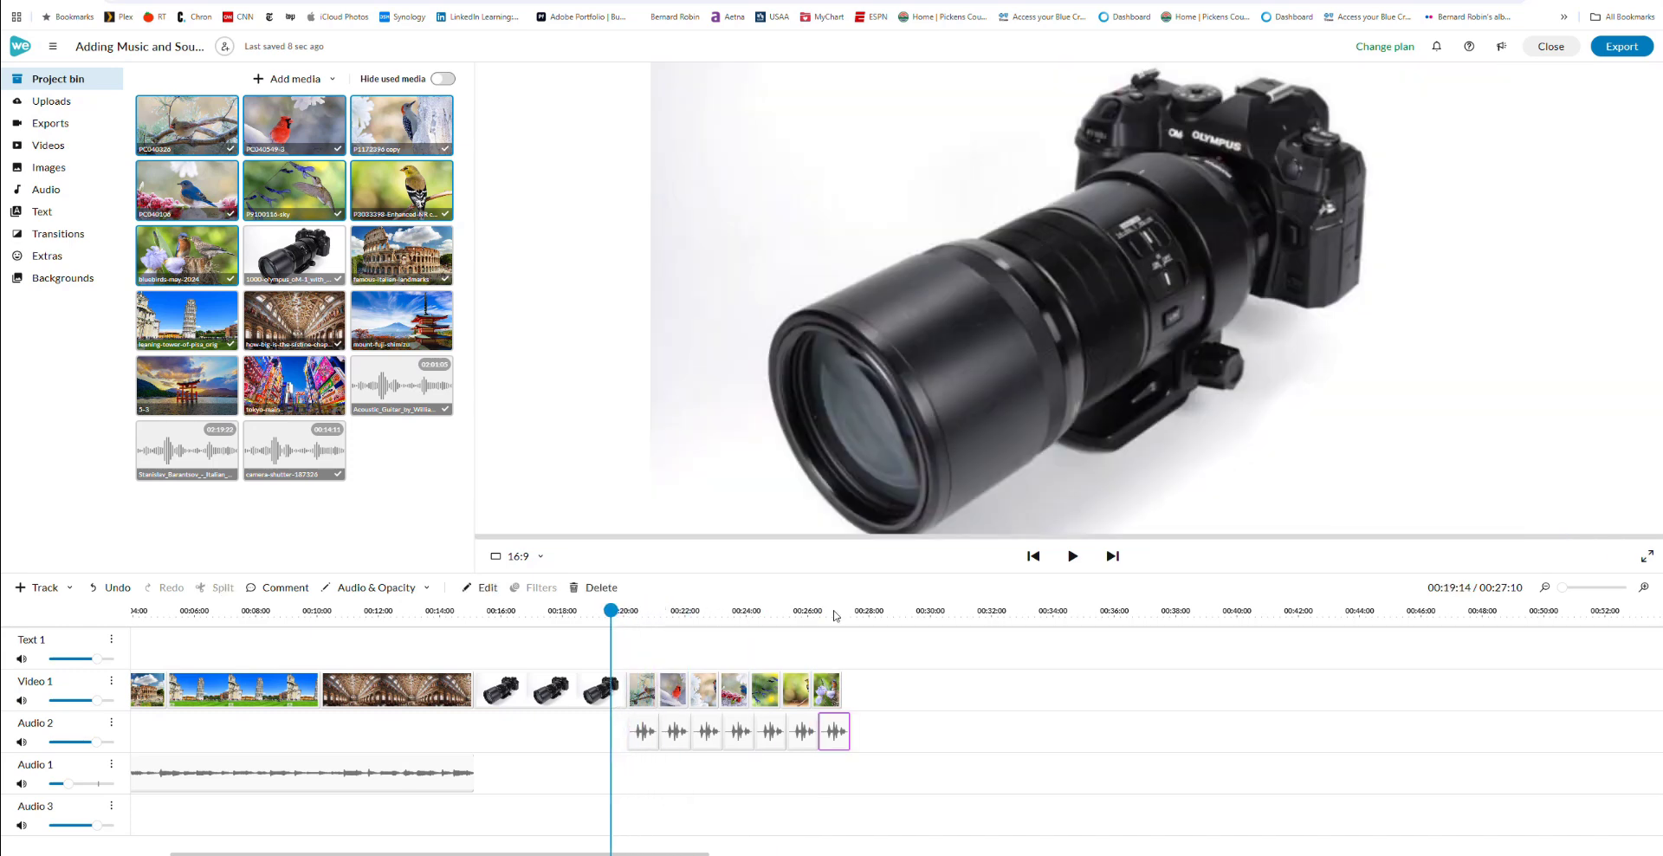
click(1074, 557)
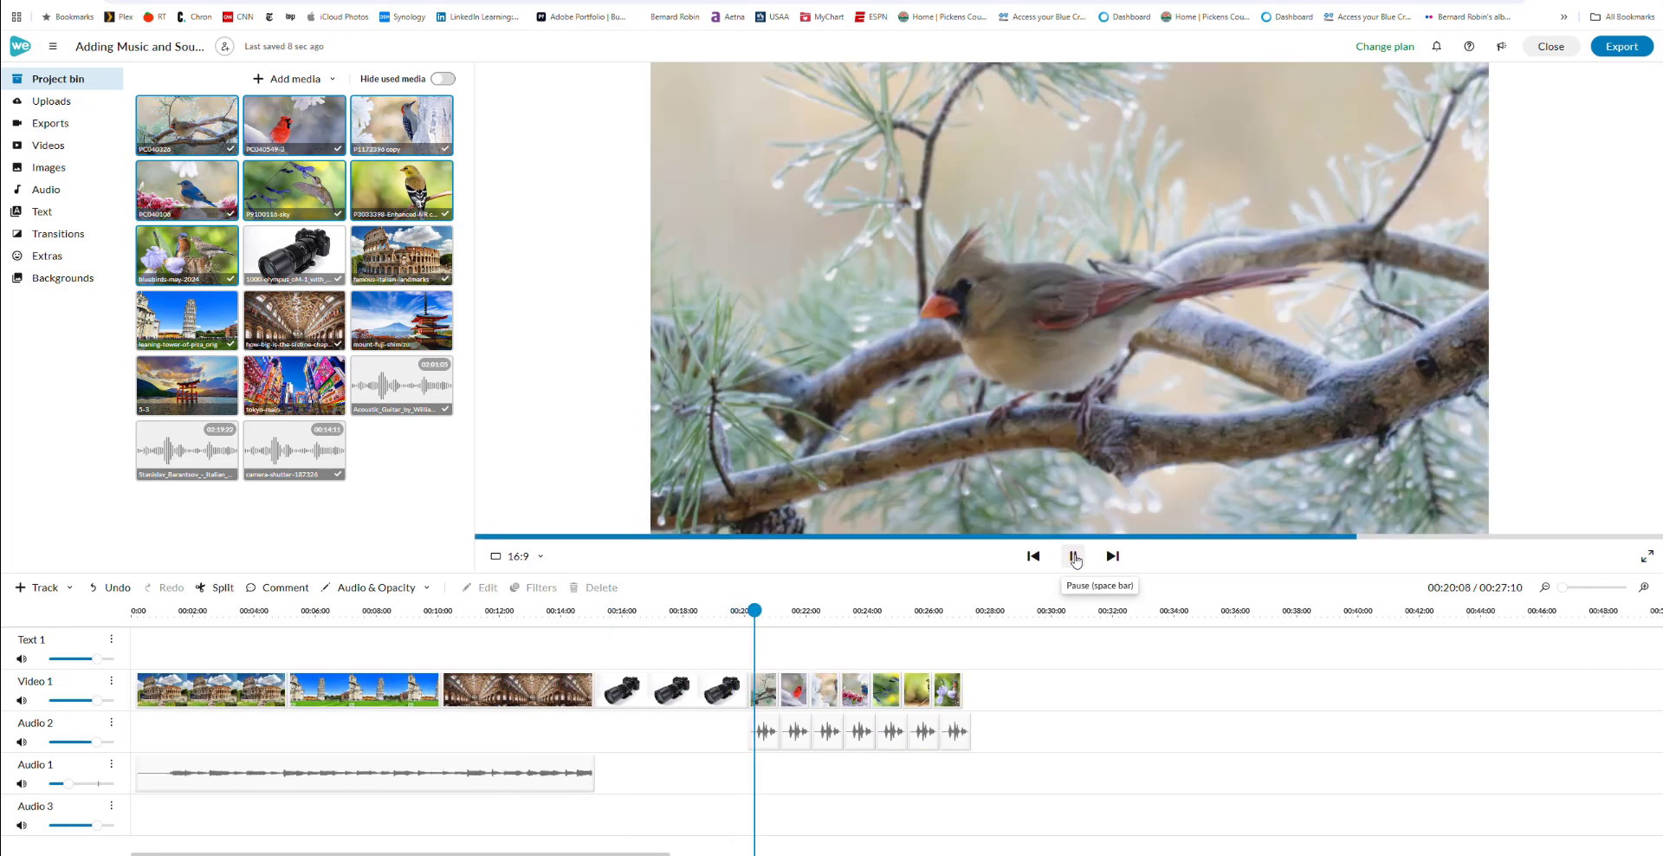